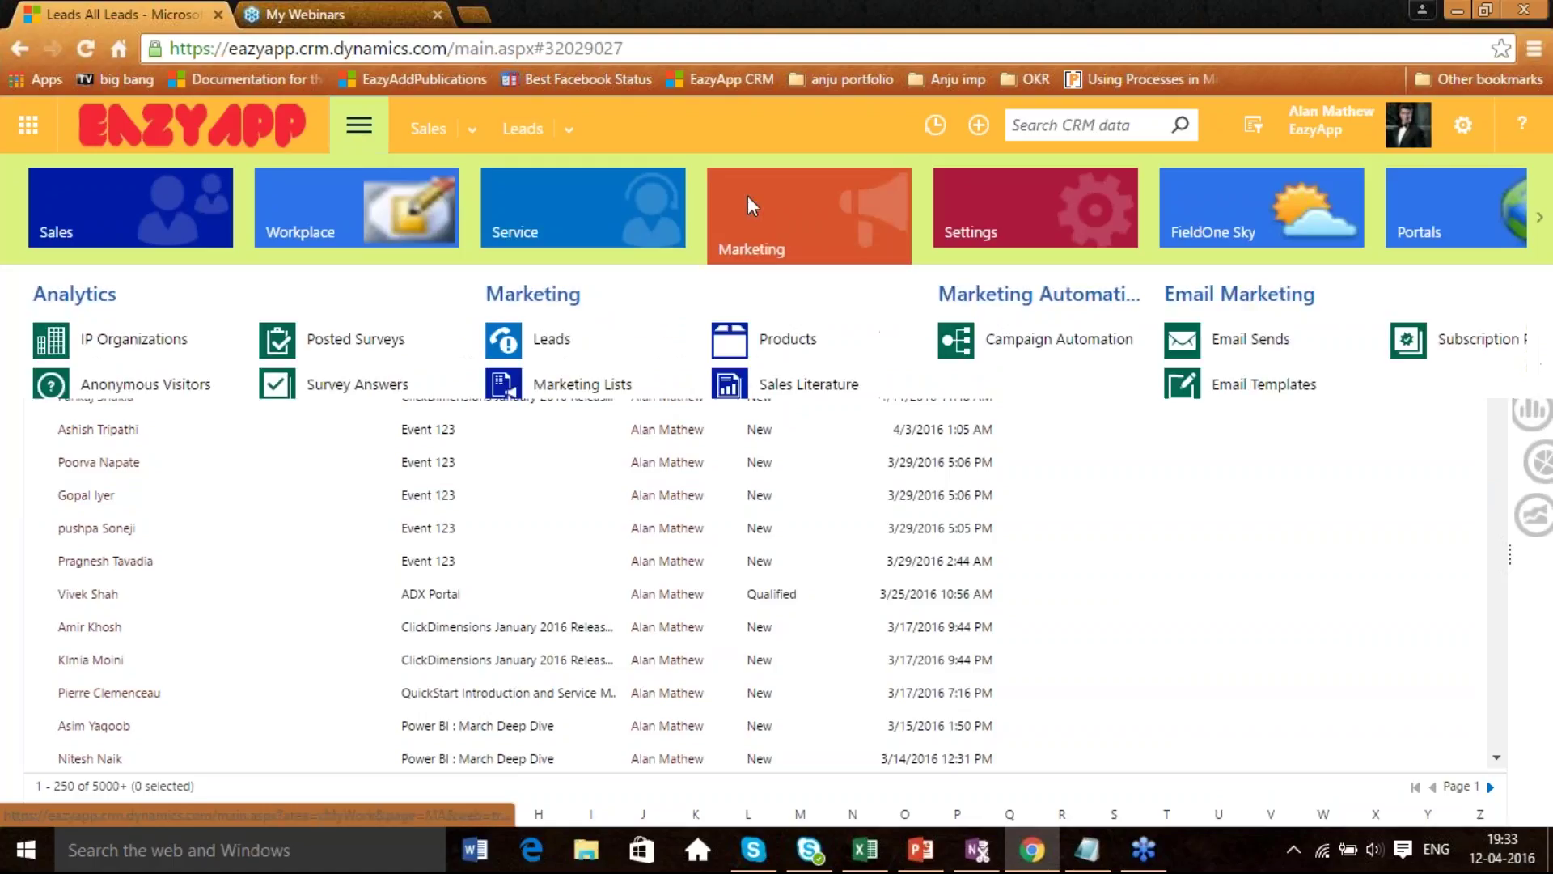
Create and save a campaign automation named New Product Launch, linked to the PMS Product Launch campaign.
{"action": "left_click", "coordinate": [1003, 343]}
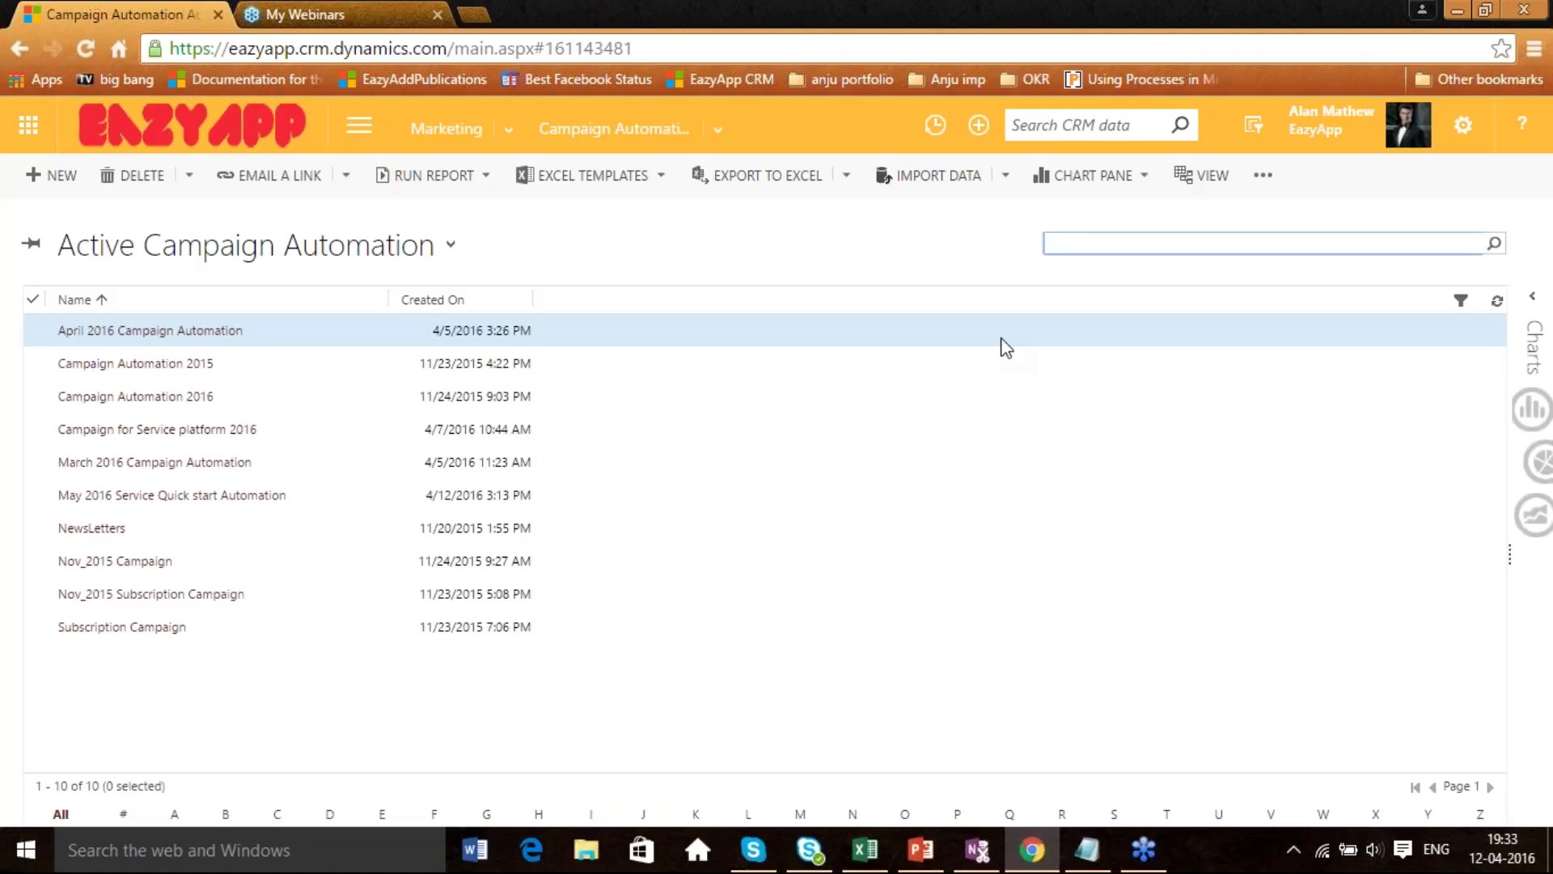
{"action": "left_click", "coordinate": [55, 185]}
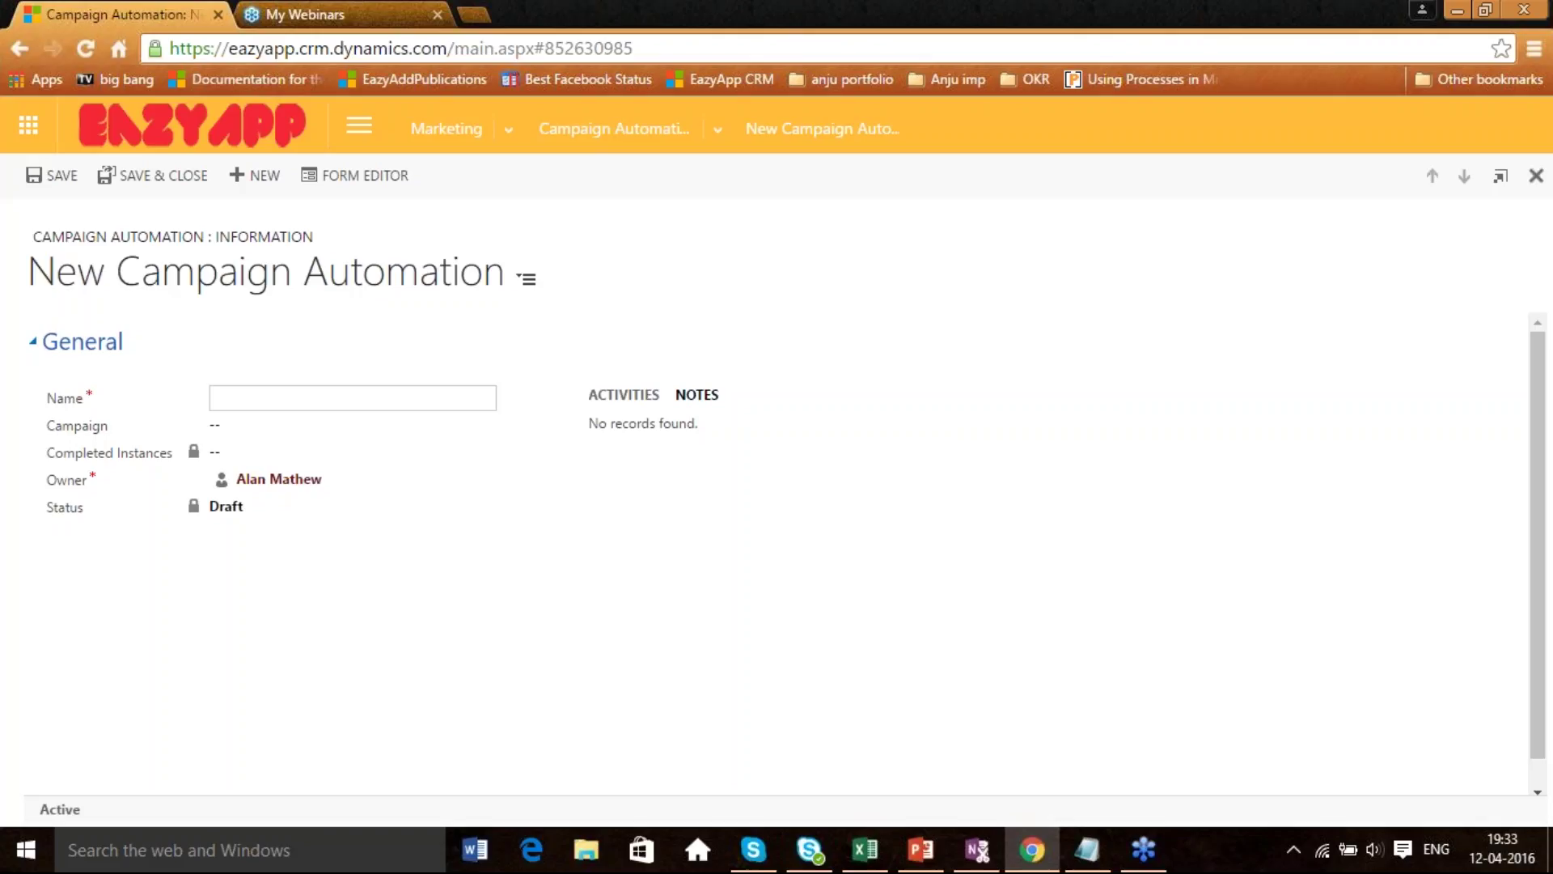
{"action": "type", "text": "New Product Launch"}
{"action": "key", "text": "Tab"}
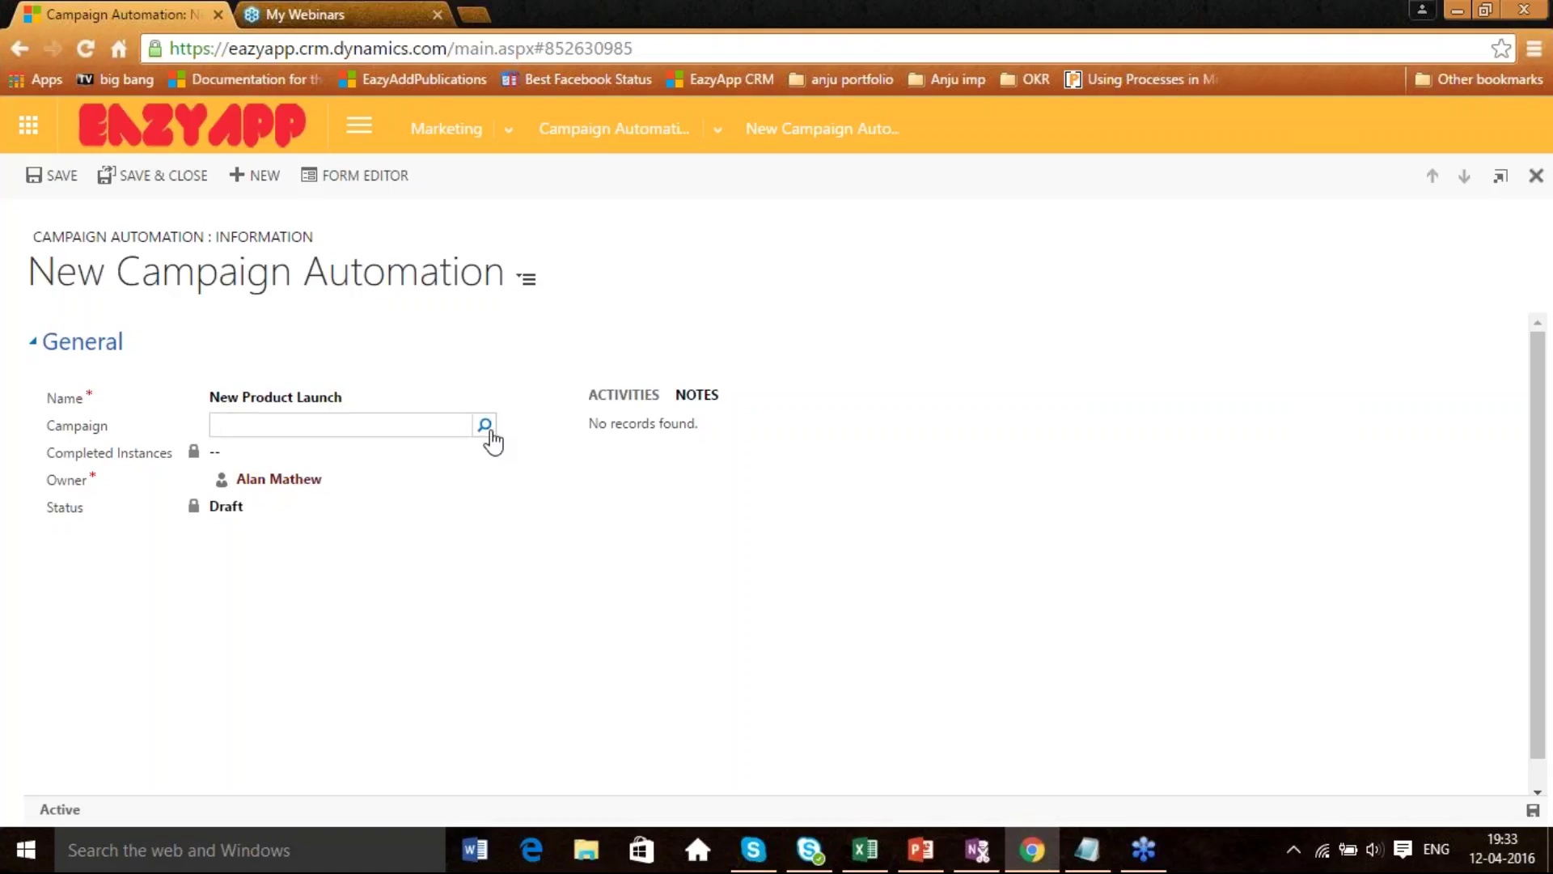
{"action": "left_click", "coordinate": [485, 426]}
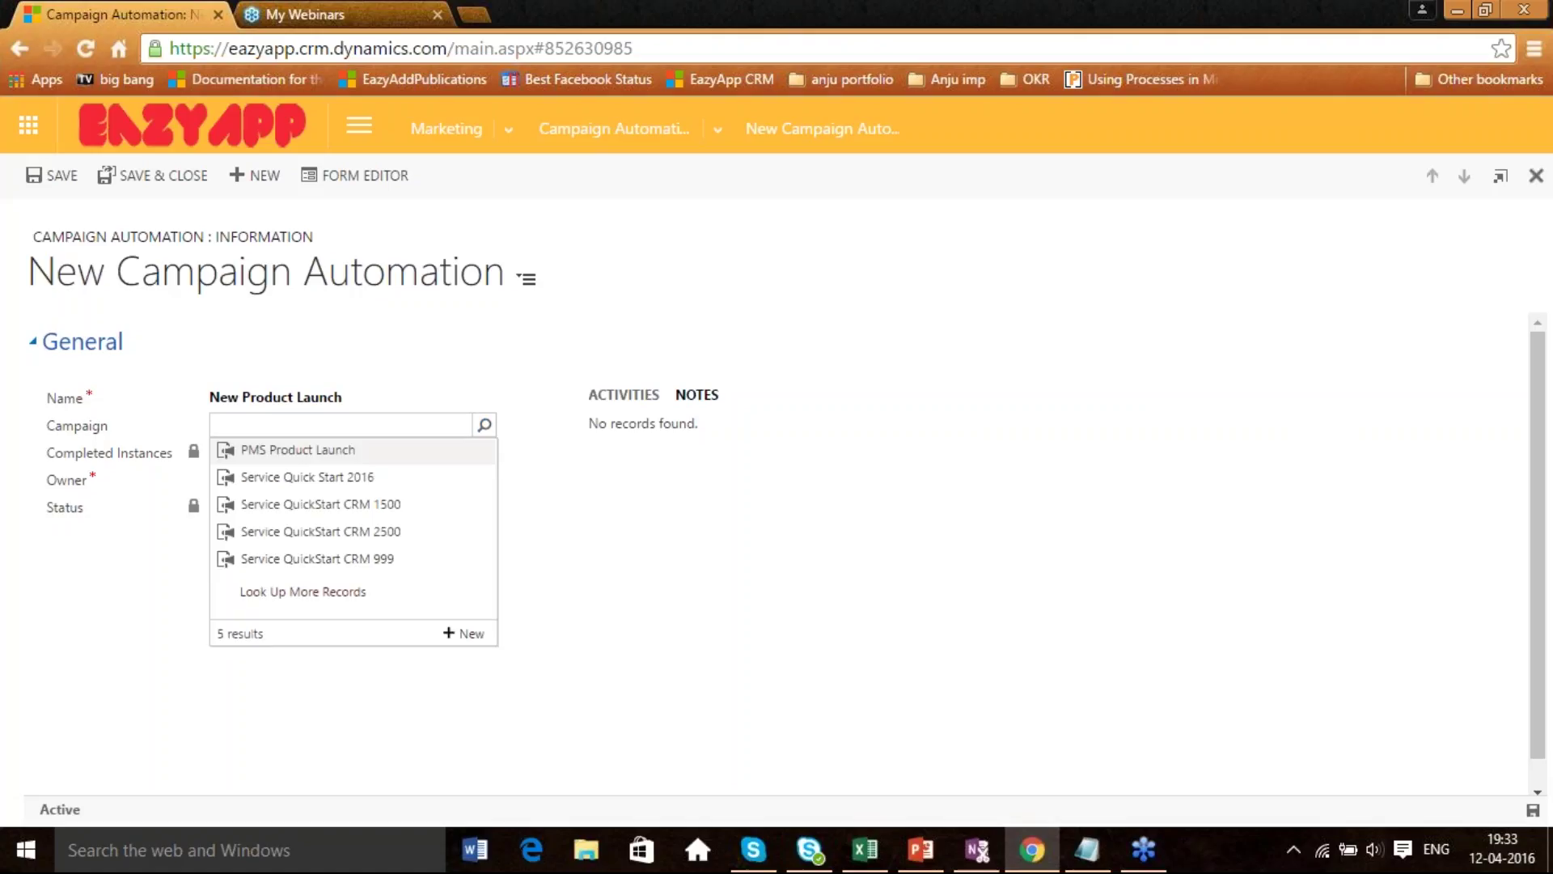
{"action": "left_click", "coordinate": [370, 460]}
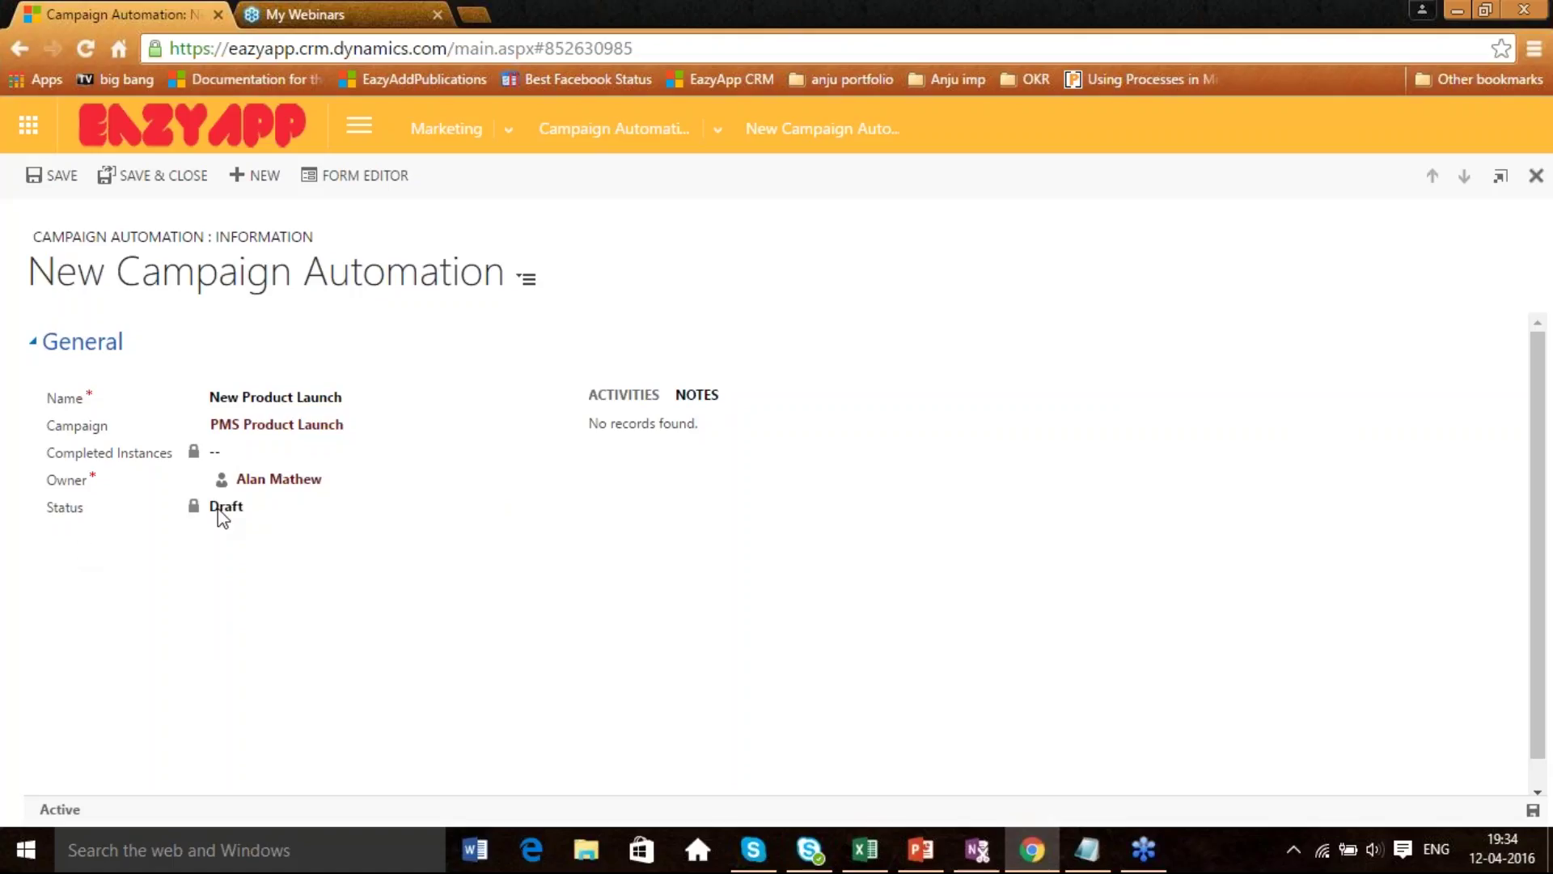
{"action": "left_click", "coordinate": [69, 178]}
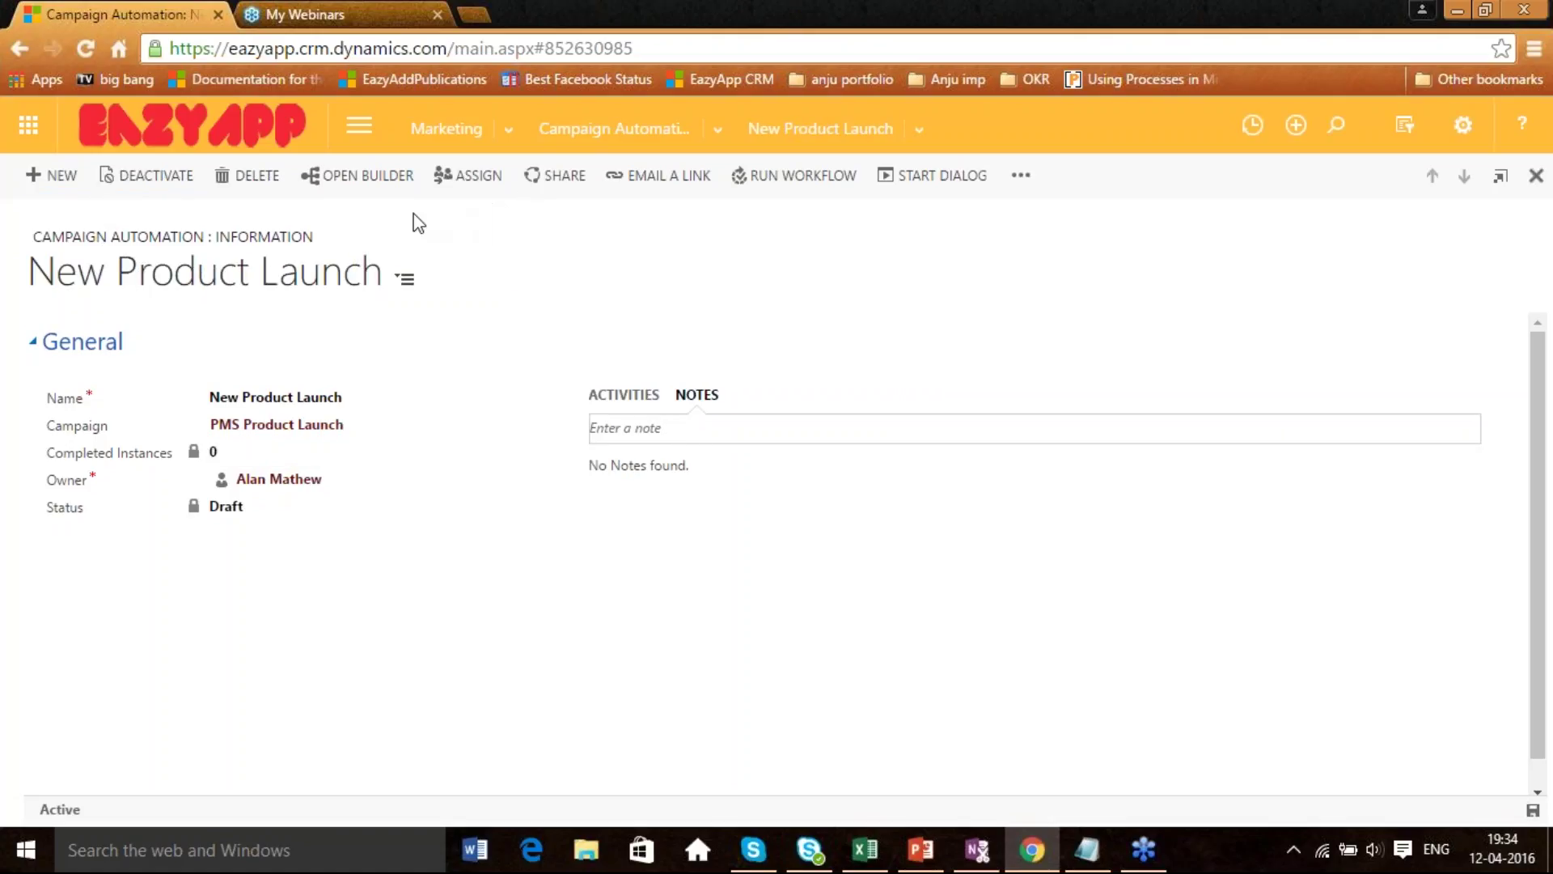
Open the New Product Launch automation in a maximized builder and place a Submitted Form trigger on the canvas.
{"action": "left_click", "coordinate": [381, 181]}
{"action": "left_click", "coordinate": [1327, 17]}
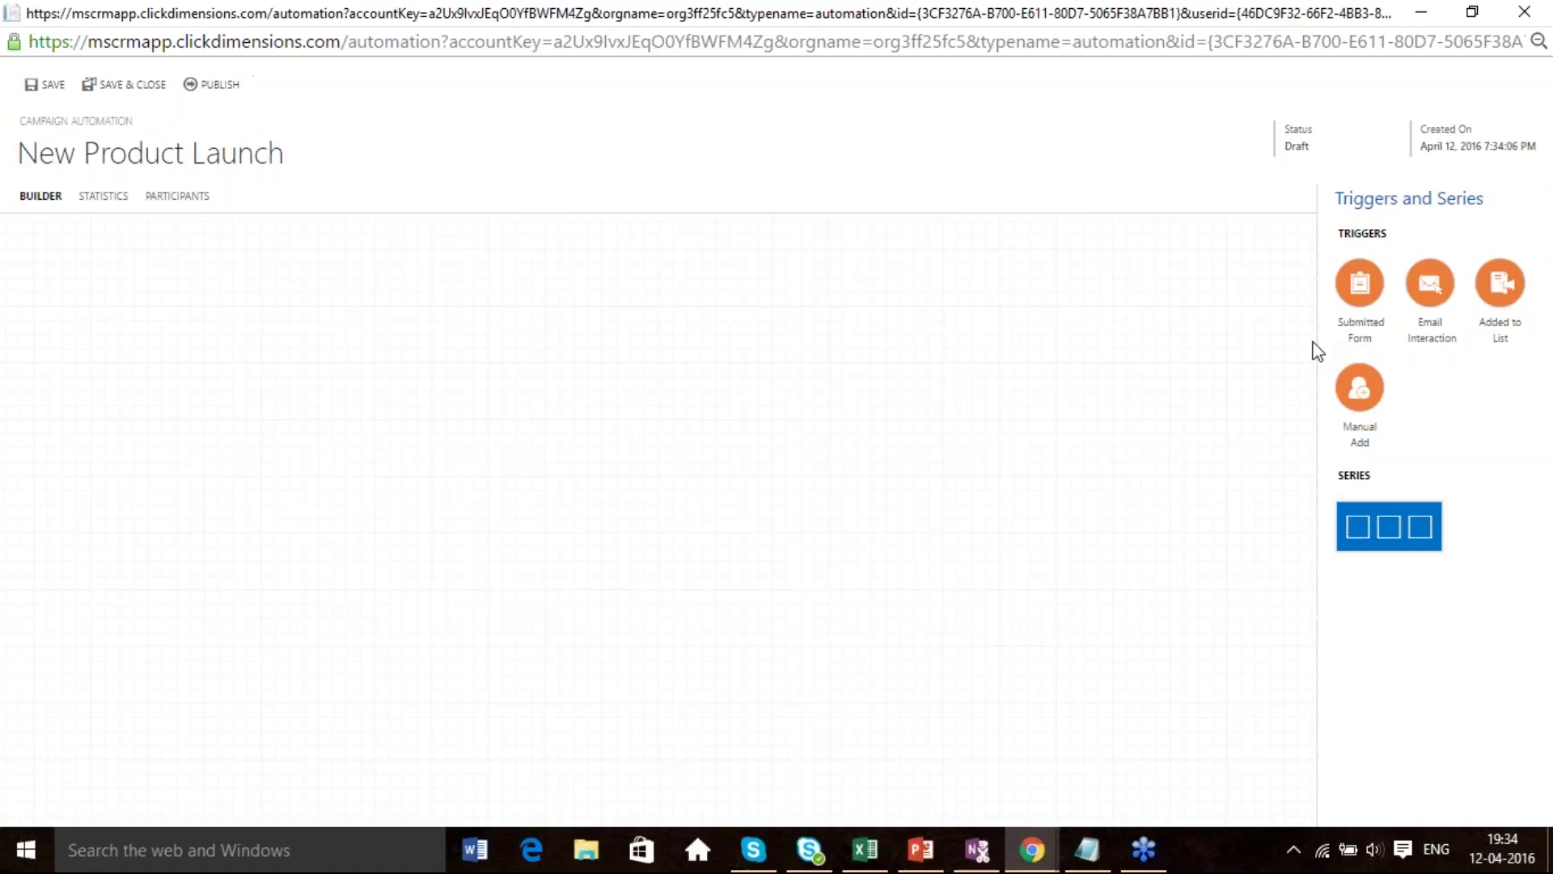
{"action": "left_click_drag", "start_coordinate": [1360, 284], "coordinate": [359, 433]}
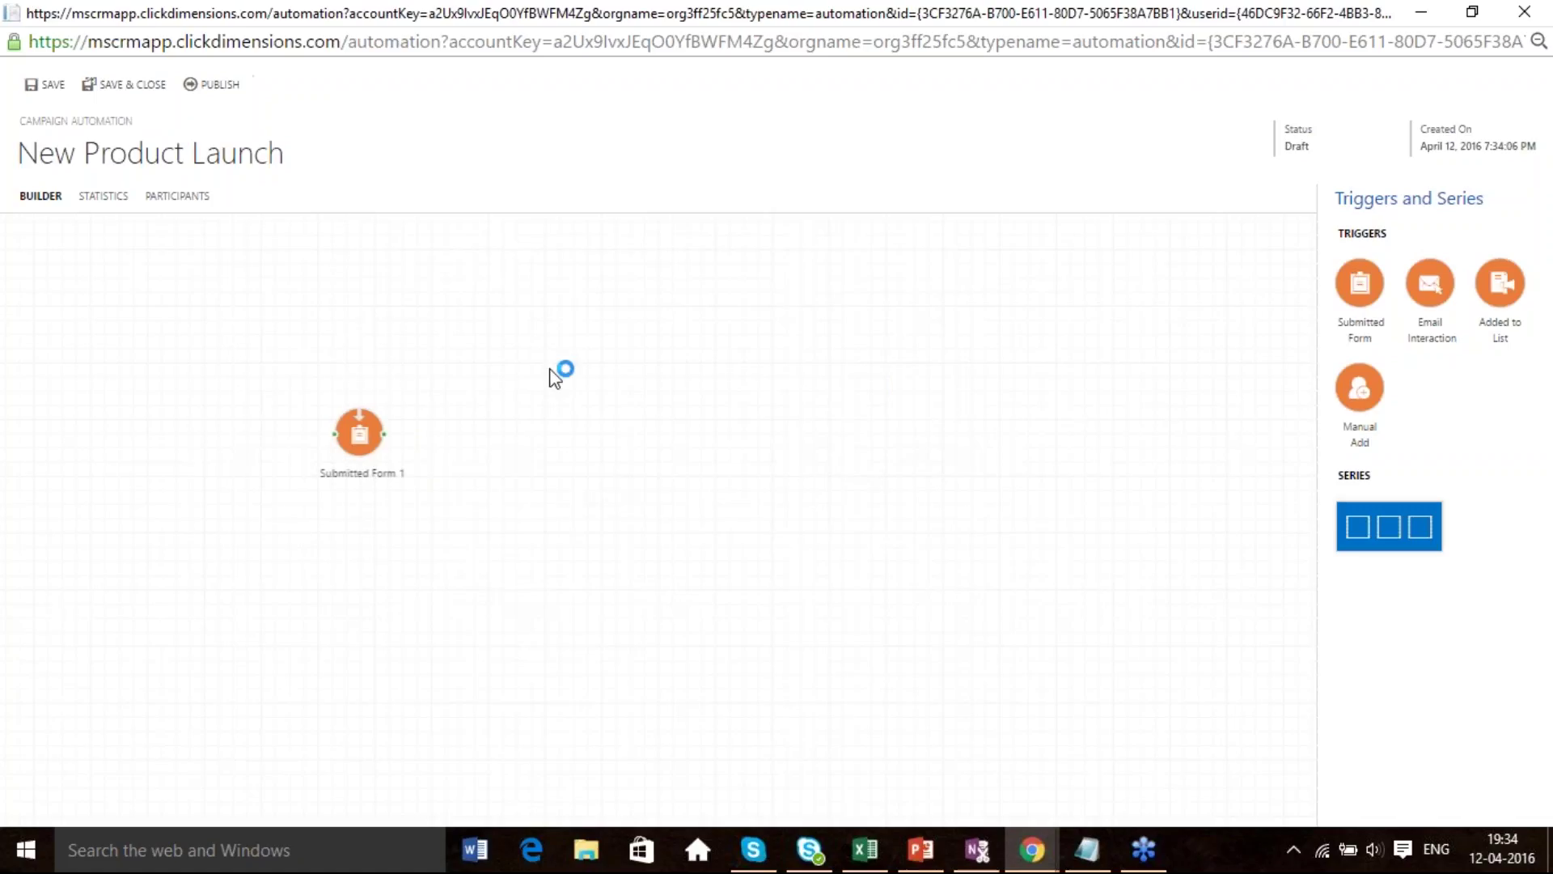
Assign the Event Registeration form to the Submitted Form trigger.
{"action": "left_click", "coordinate": [361, 447]}
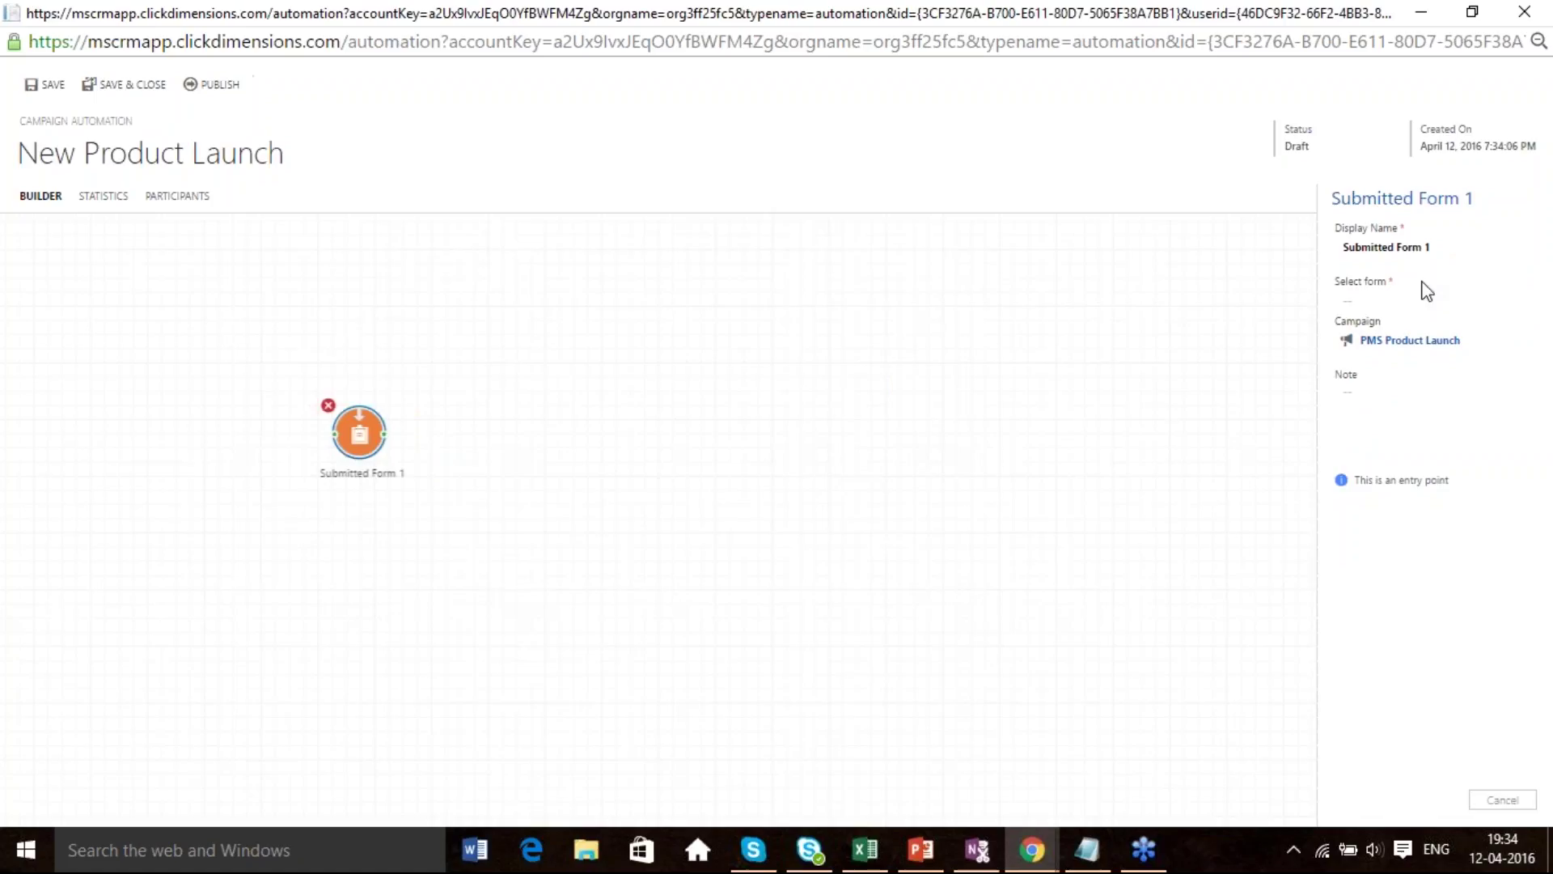
{"action": "left_click_drag", "start_coordinate": [1439, 247], "coordinate": [1335, 271]}
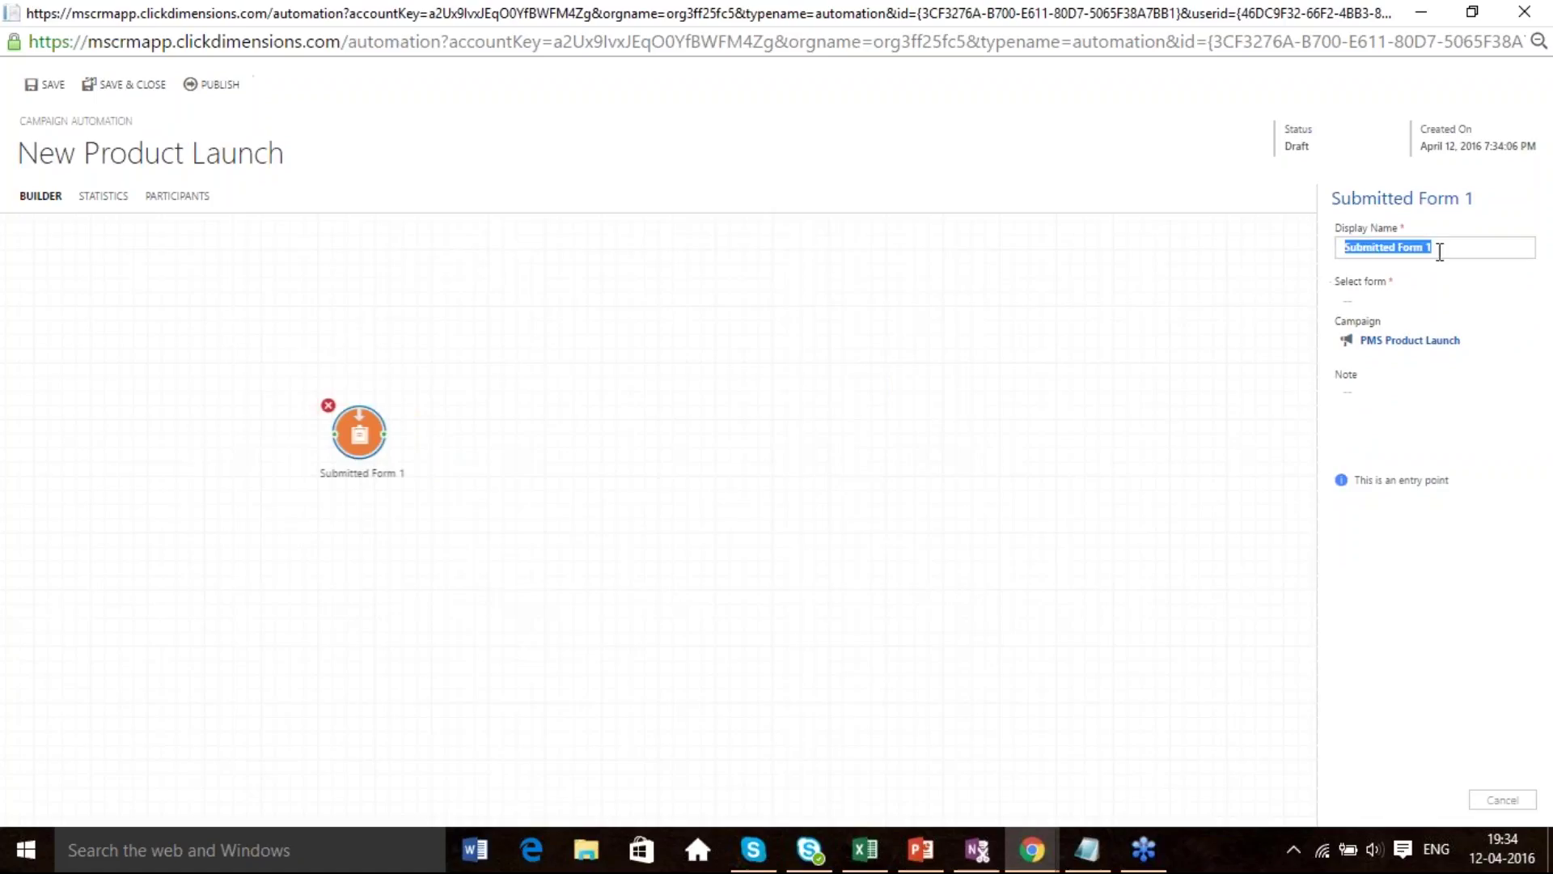
{"action": "left_click", "coordinate": [1440, 301]}
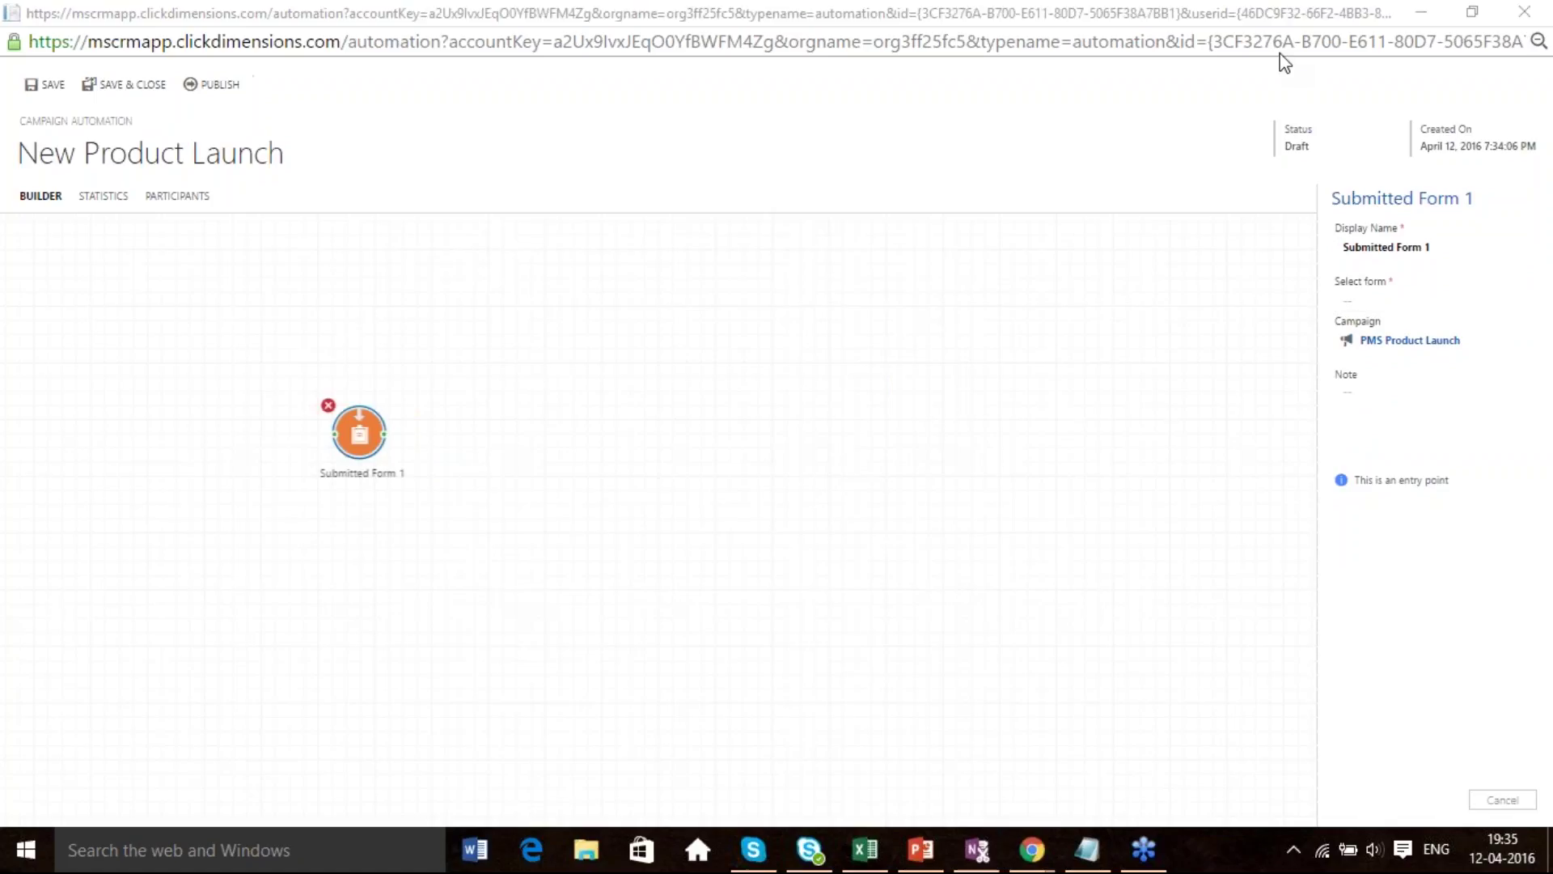
{"action": "left_click", "coordinate": [1429, 298]}
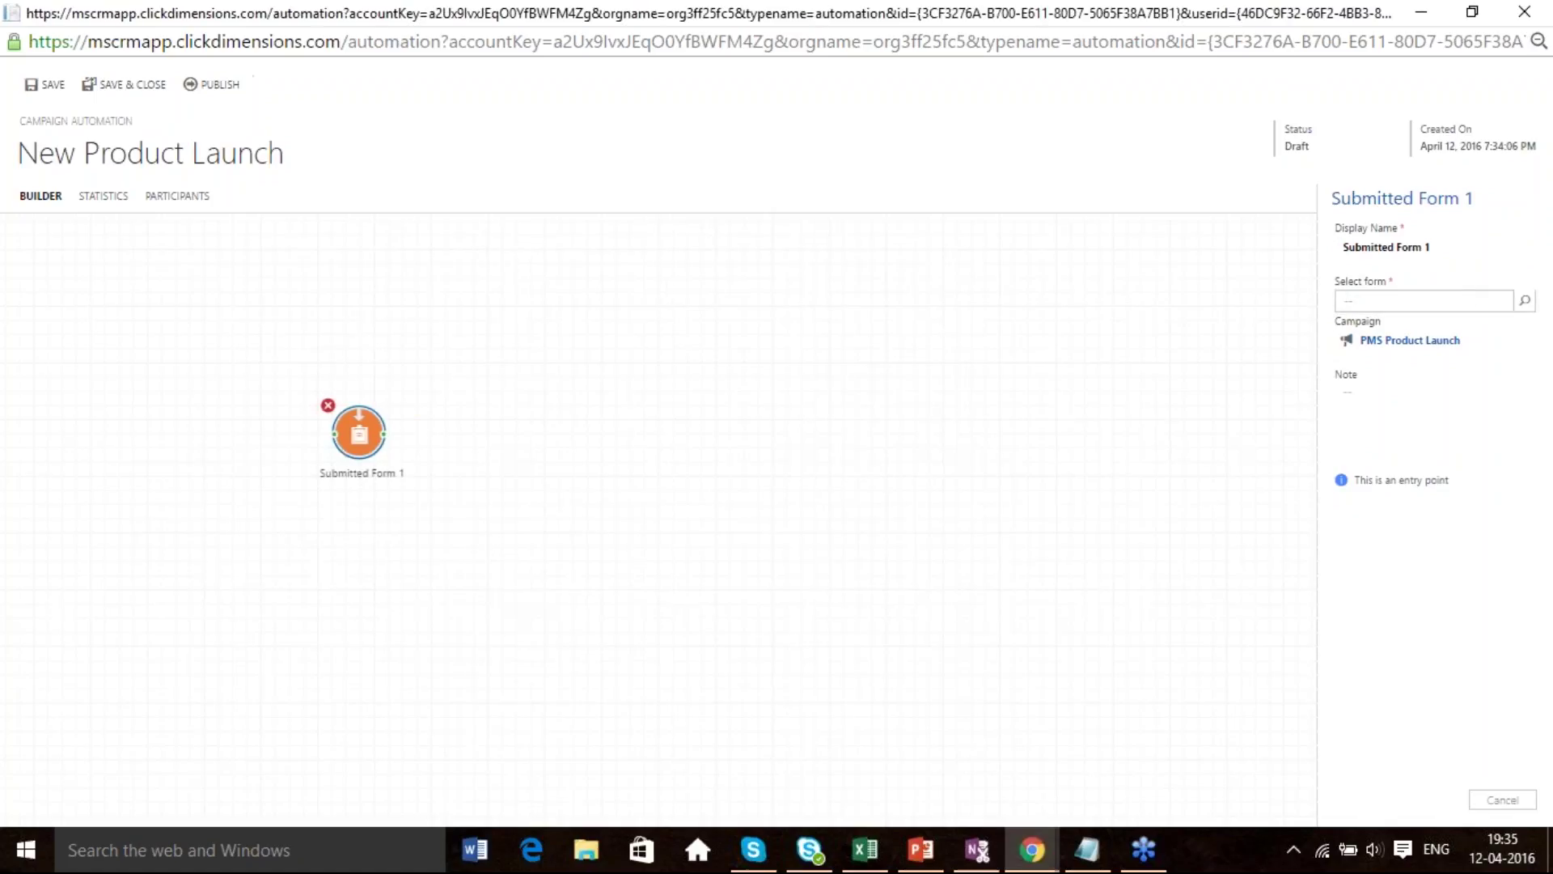
{"action": "left_click", "coordinate": [1528, 304]}
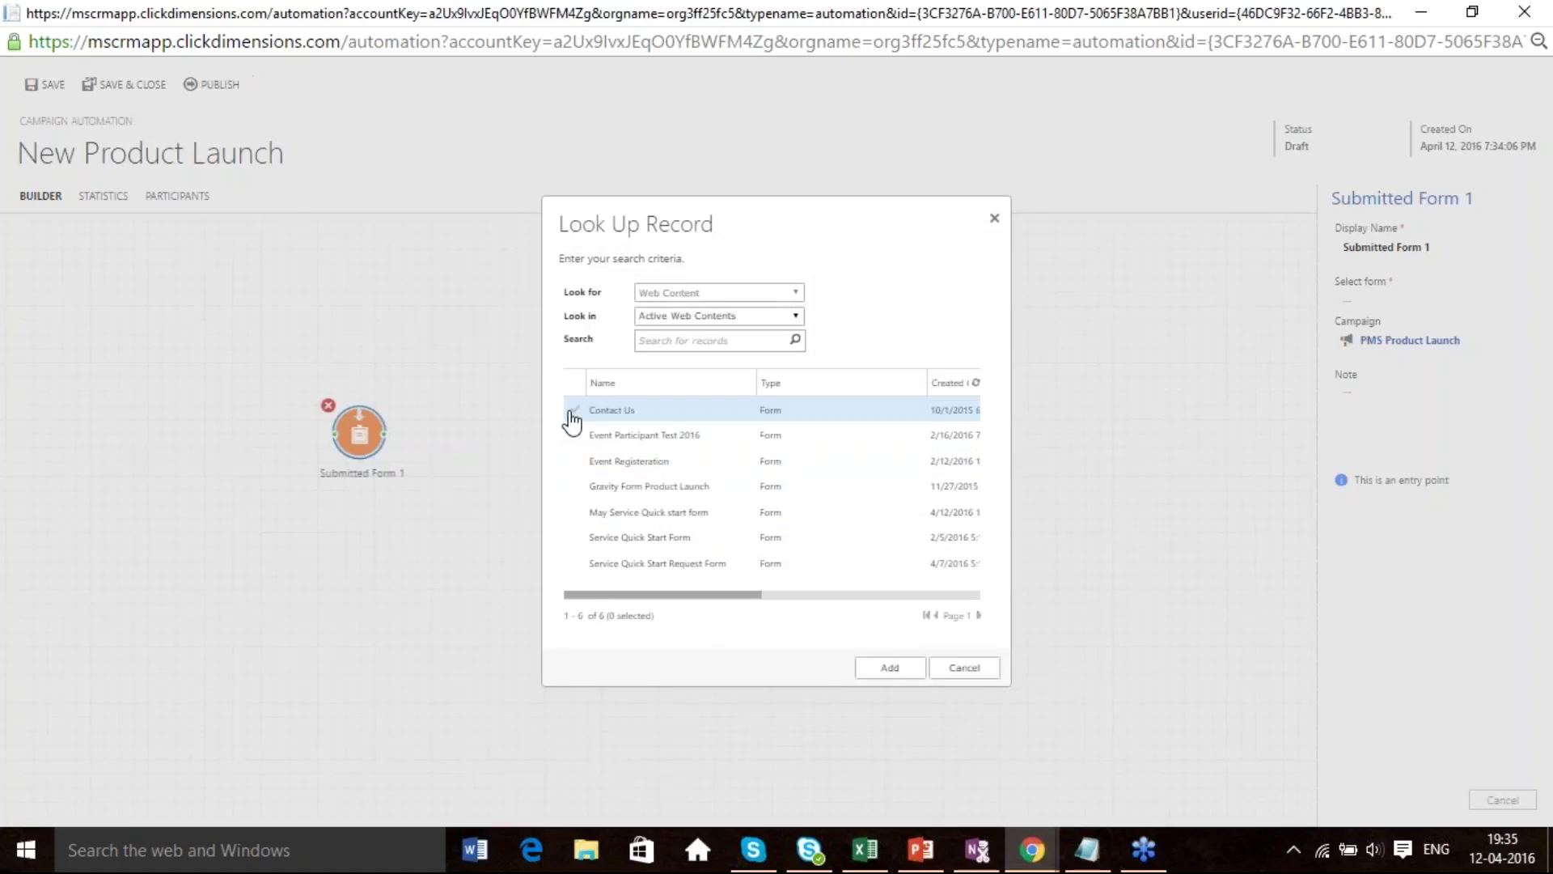
{"action": "left_click", "coordinate": [577, 468]}
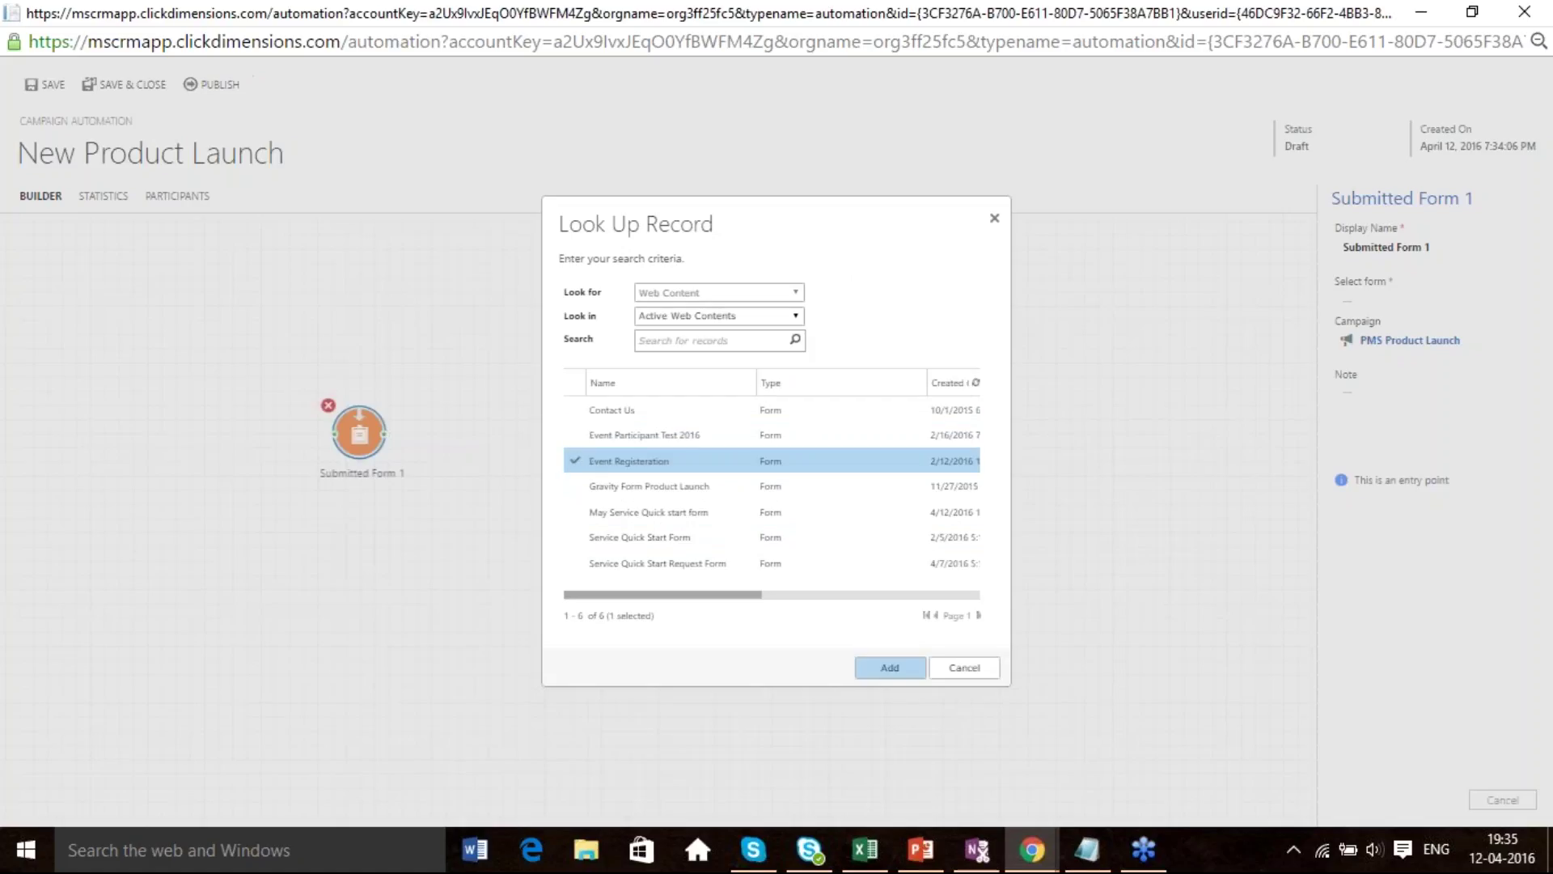
{"action": "left_click", "coordinate": [890, 667]}
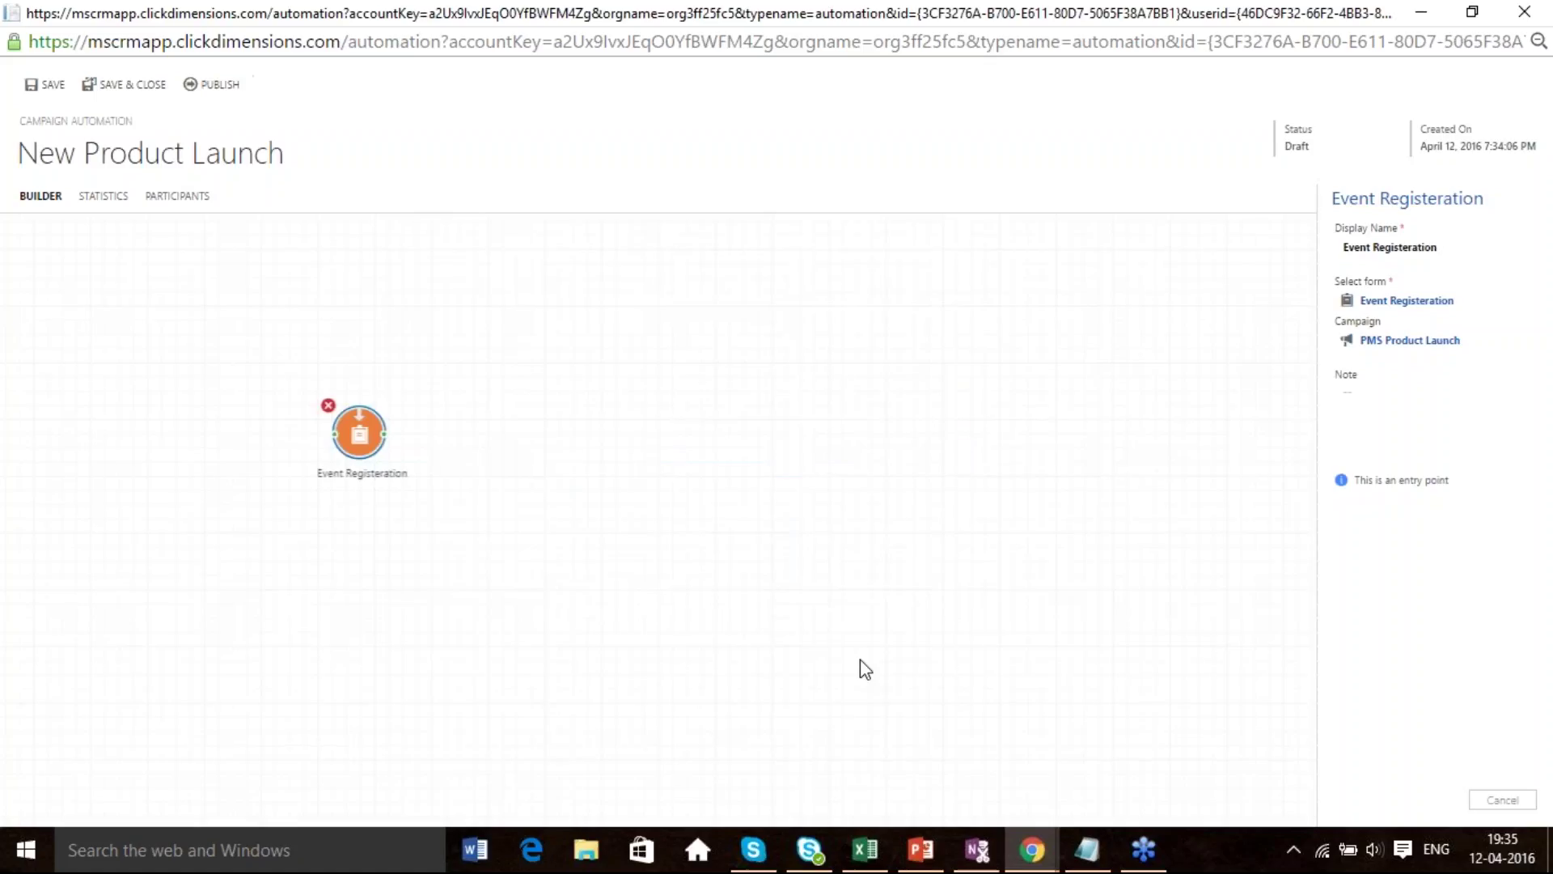
{"action": "left_click", "coordinate": [705, 600]}
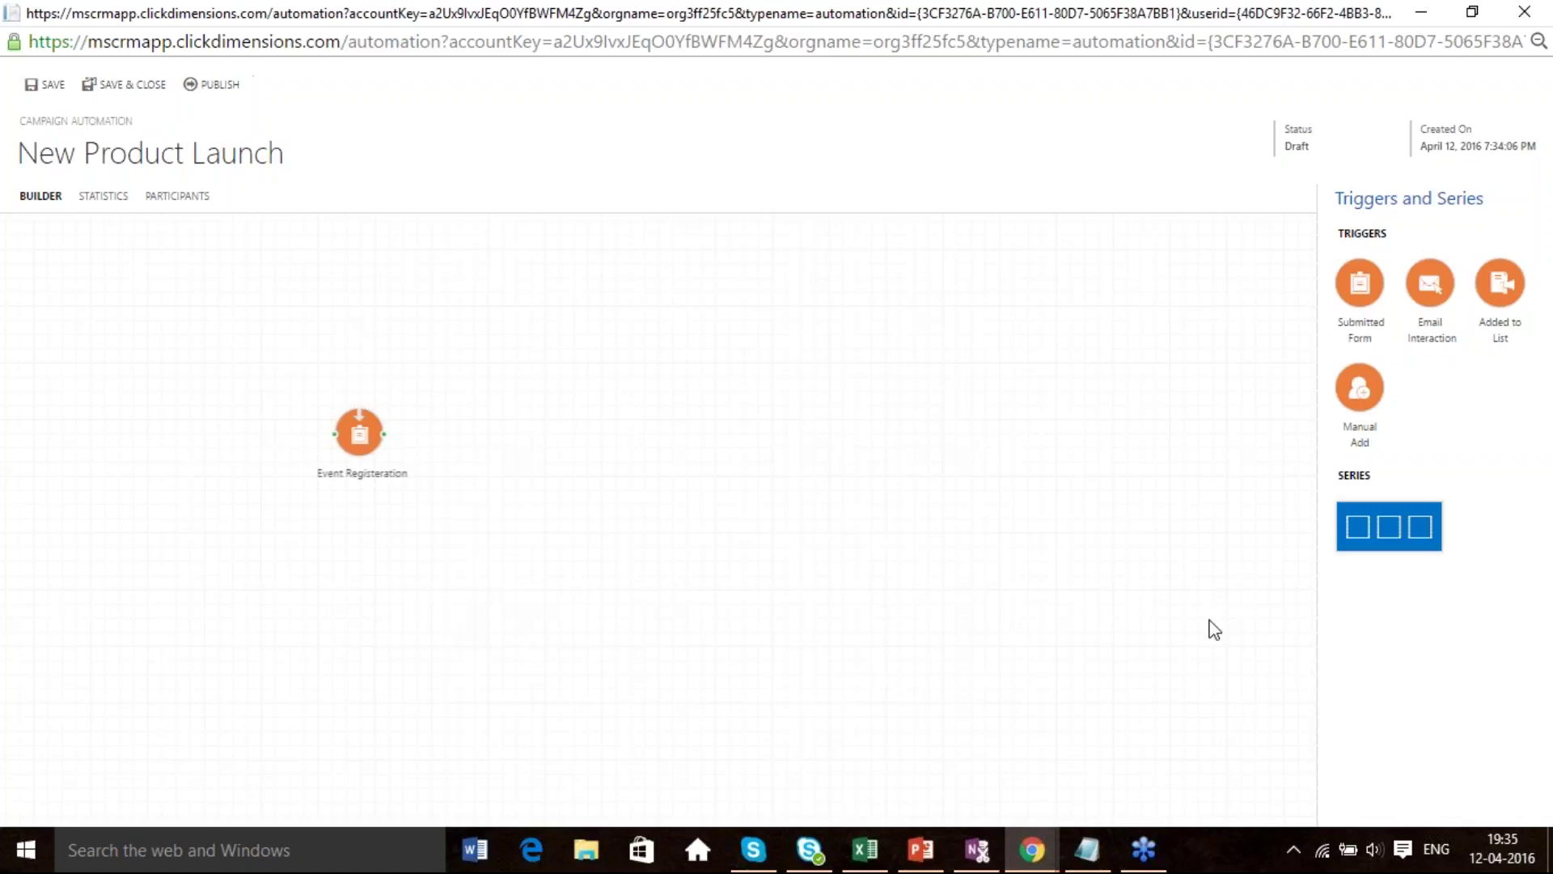
Add four blank series in a vertical stack beside the Event Registeration trigger.
{"action": "left_click_drag", "start_coordinate": [1375, 530], "coordinate": [530, 401]}
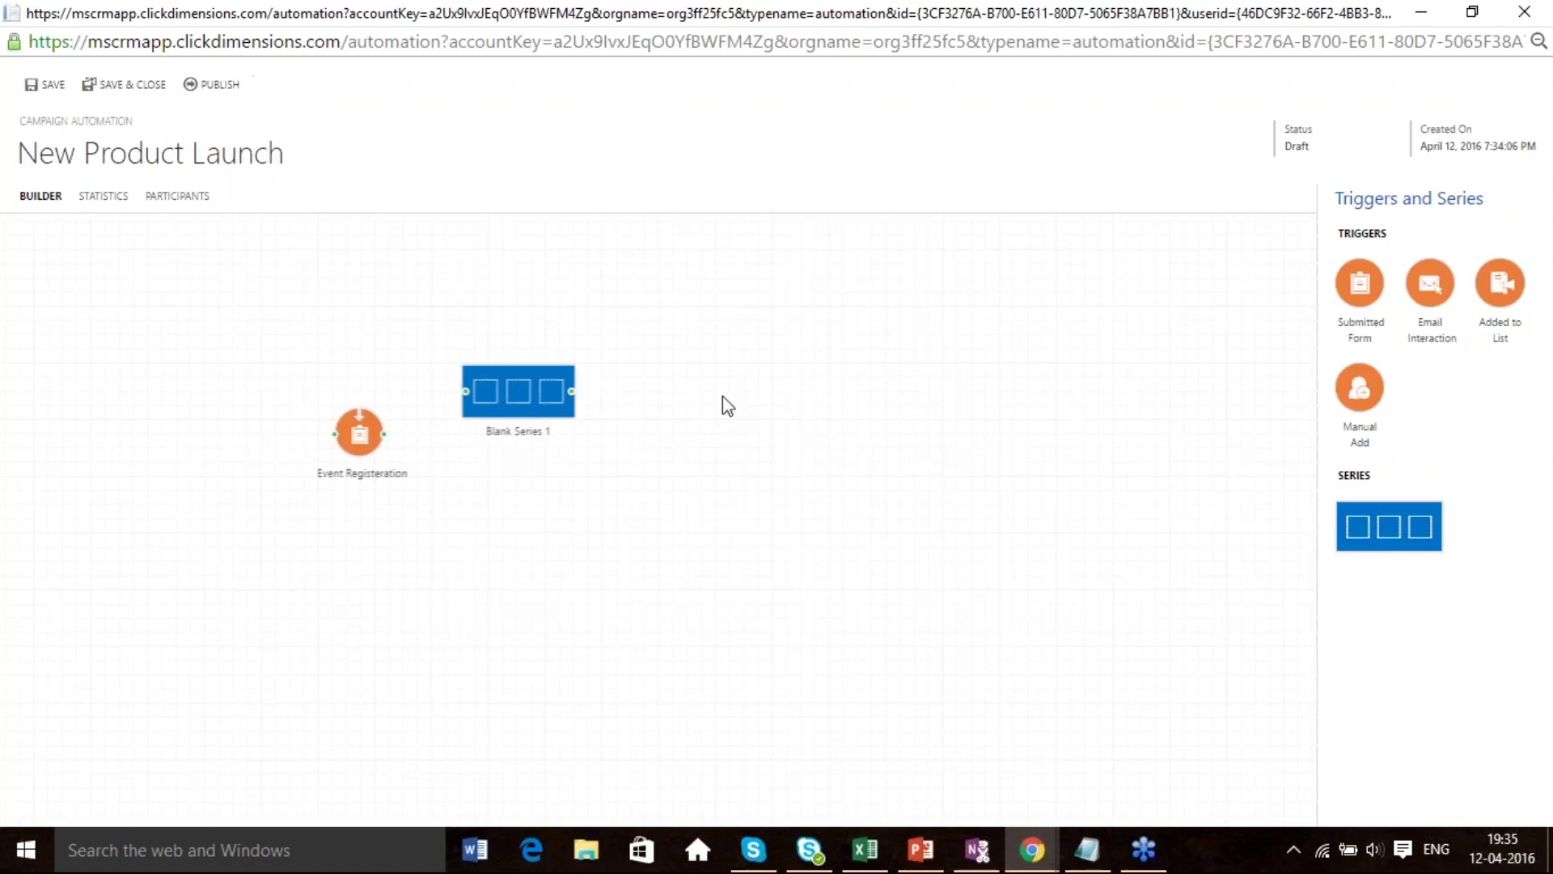
{"action": "left_click_drag", "start_coordinate": [1380, 527], "coordinate": [518, 485]}
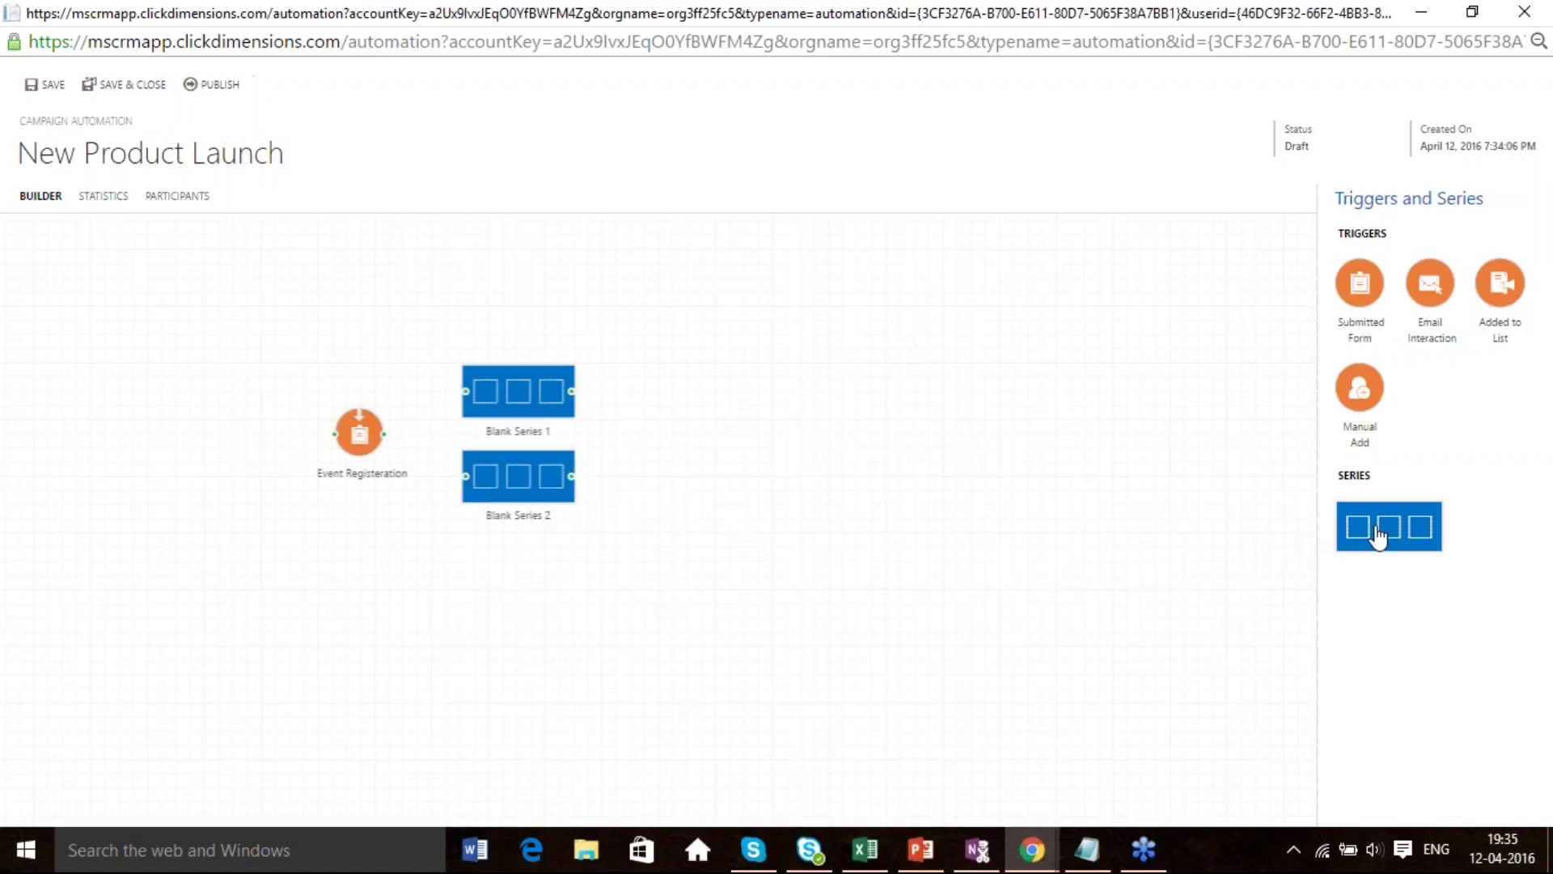
{"action": "left_click_drag", "start_coordinate": [1393, 534], "coordinate": [519, 618]}
{"action": "left_click_drag", "start_coordinate": [1390, 531], "coordinate": [526, 547]}
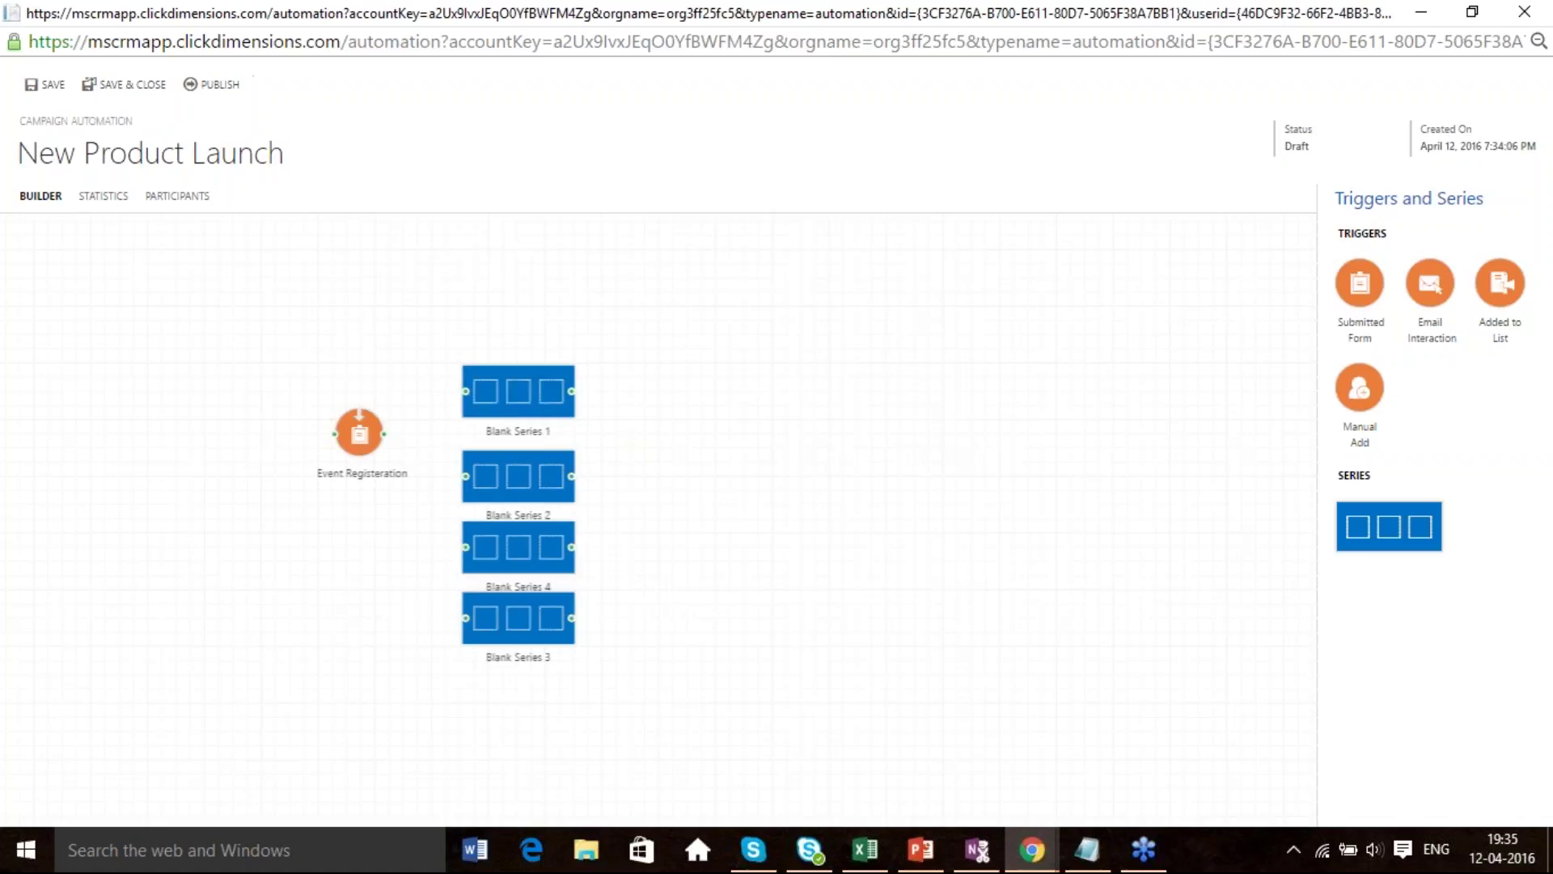
Connect the Event Registeration trigger to each of the four blank series, and close the builder.
{"action": "left_click_drag", "start_coordinate": [383, 433], "coordinate": [463, 394]}
{"action": "left_click_drag", "start_coordinate": [389, 444], "coordinate": [465, 476]}
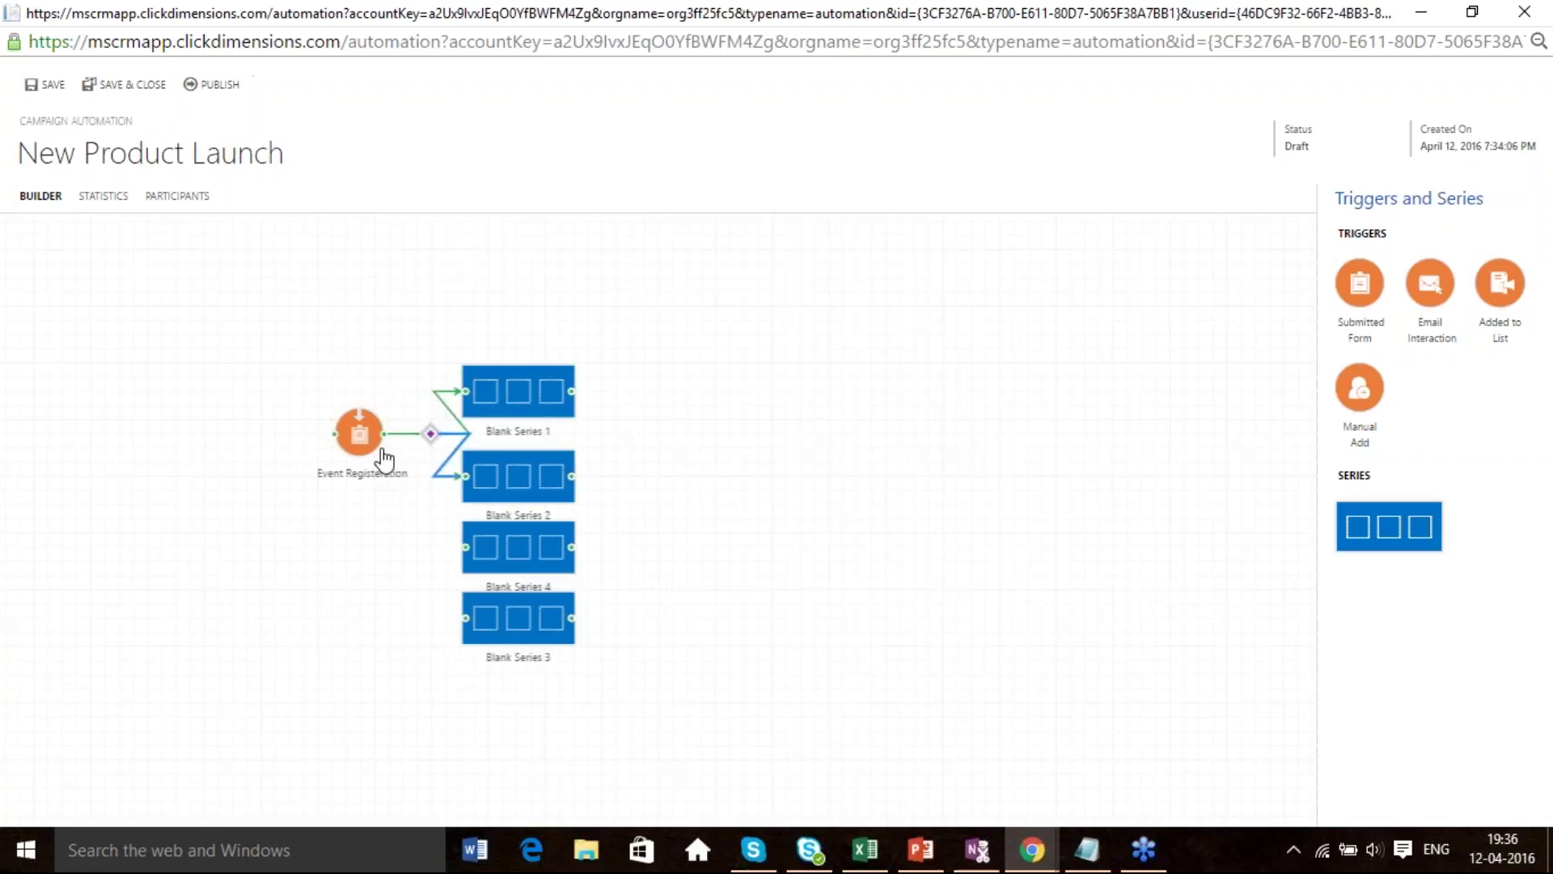
{"action": "left_click_drag", "start_coordinate": [385, 437], "coordinate": [462, 558]}
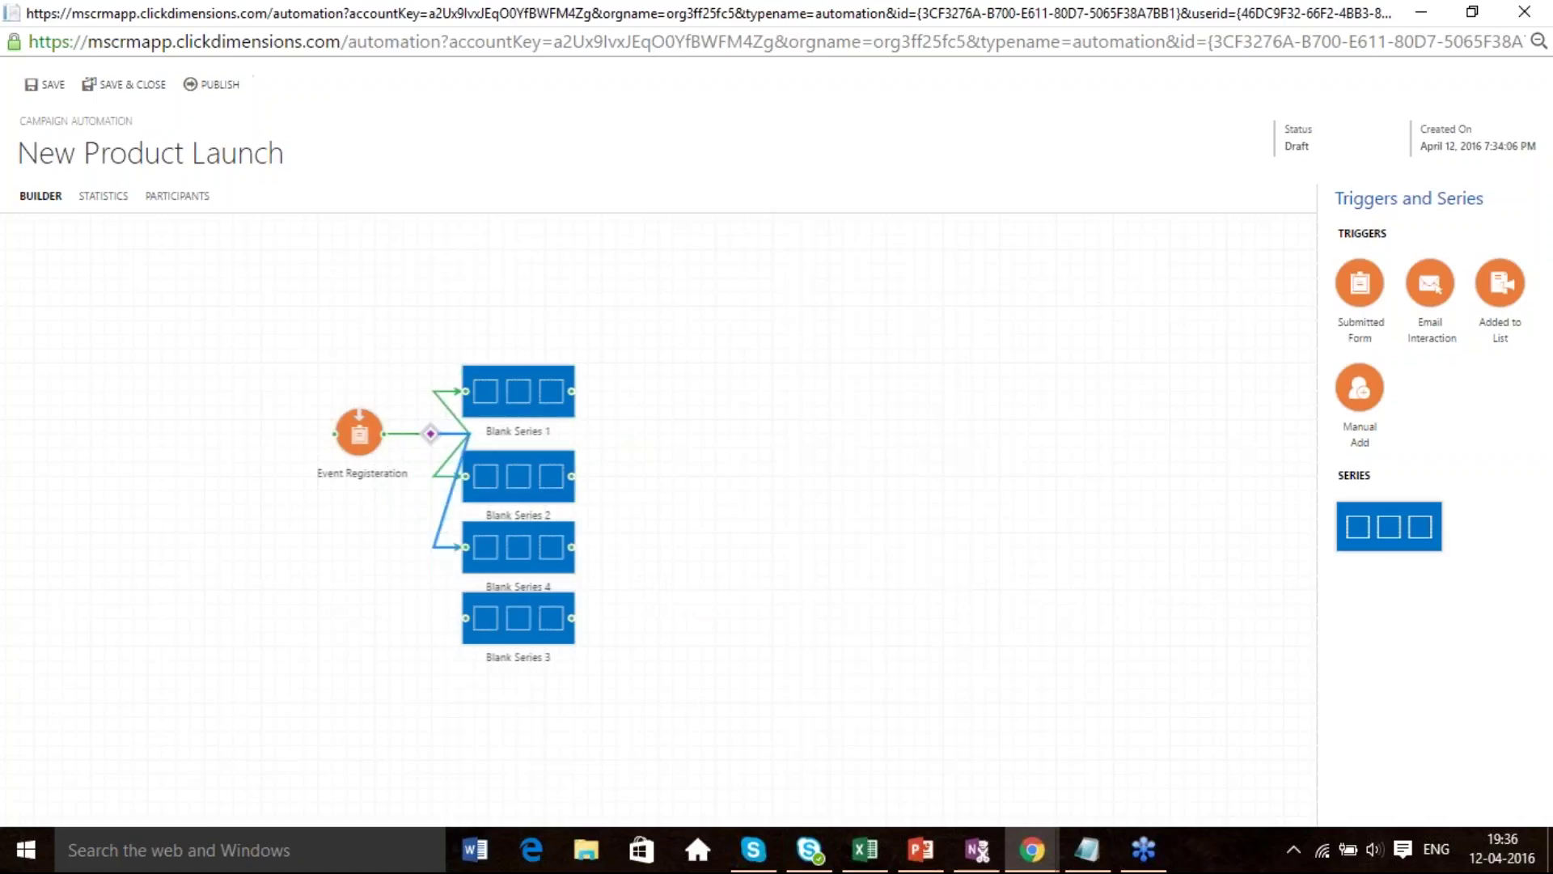
{"action": "left_click_drag", "start_coordinate": [385, 435], "coordinate": [464, 618]}
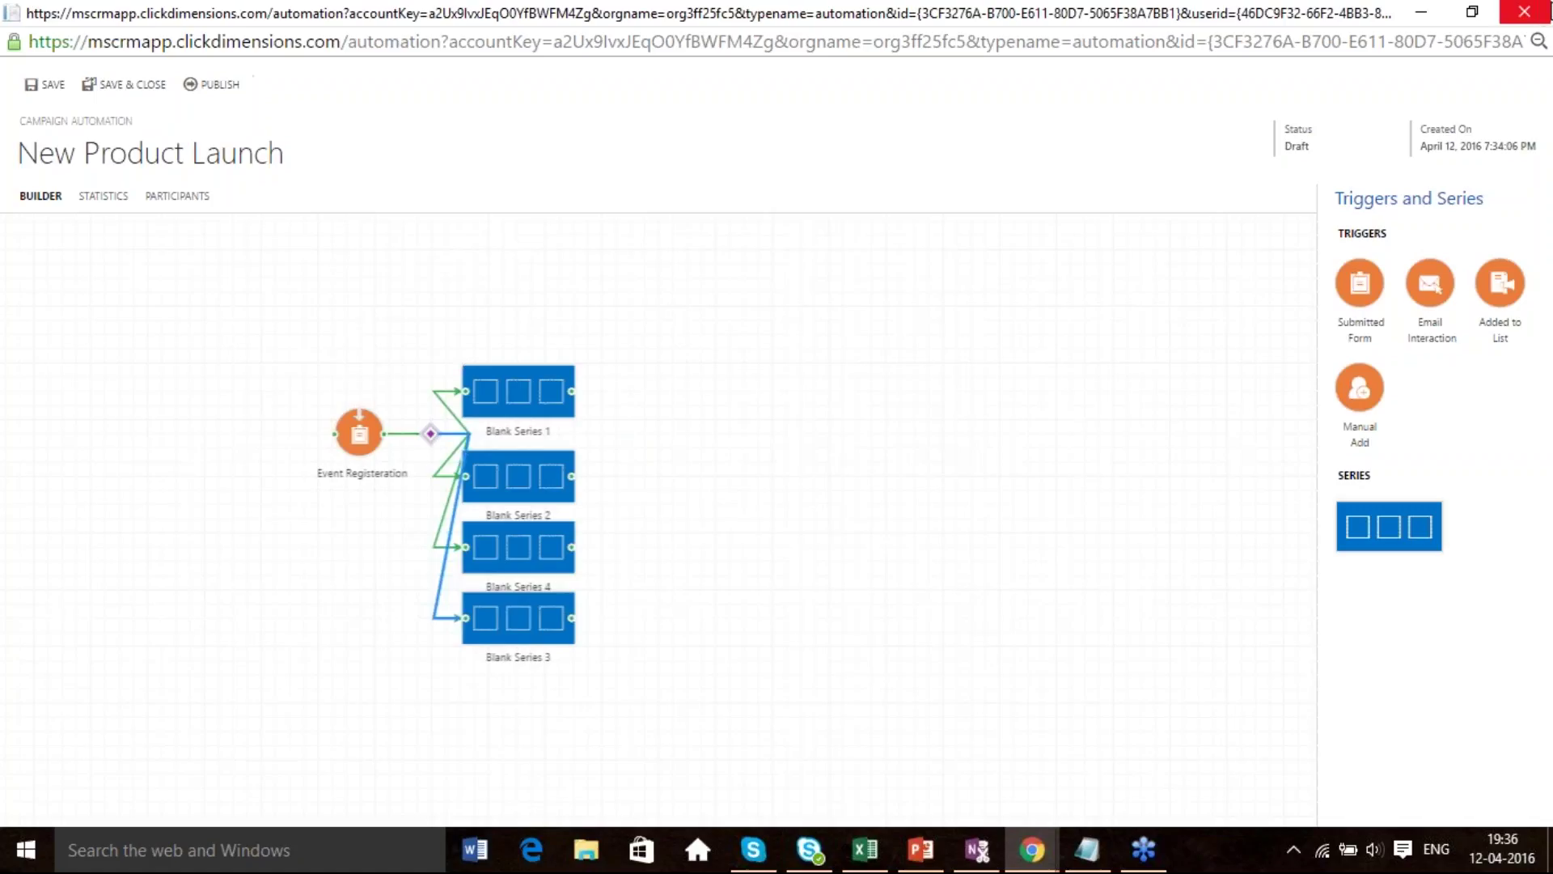
{"action": "left_click", "coordinate": [1539, 14]}
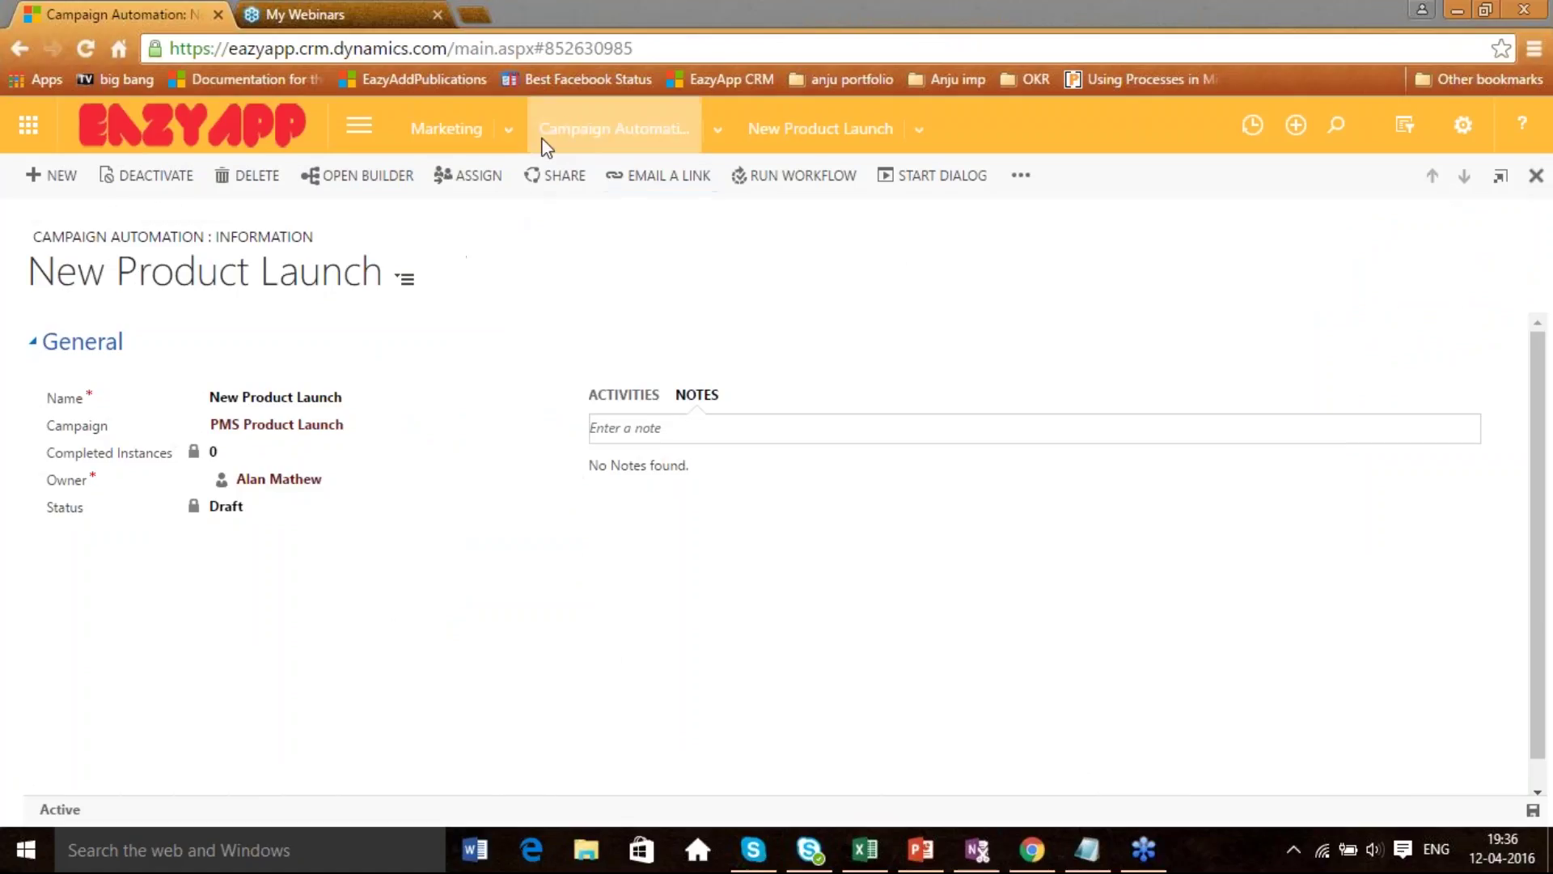
Open the Campaign for Service platform 2016 automation from the campaign automation list in a maximized builder.
{"action": "left_click", "coordinate": [561, 122]}
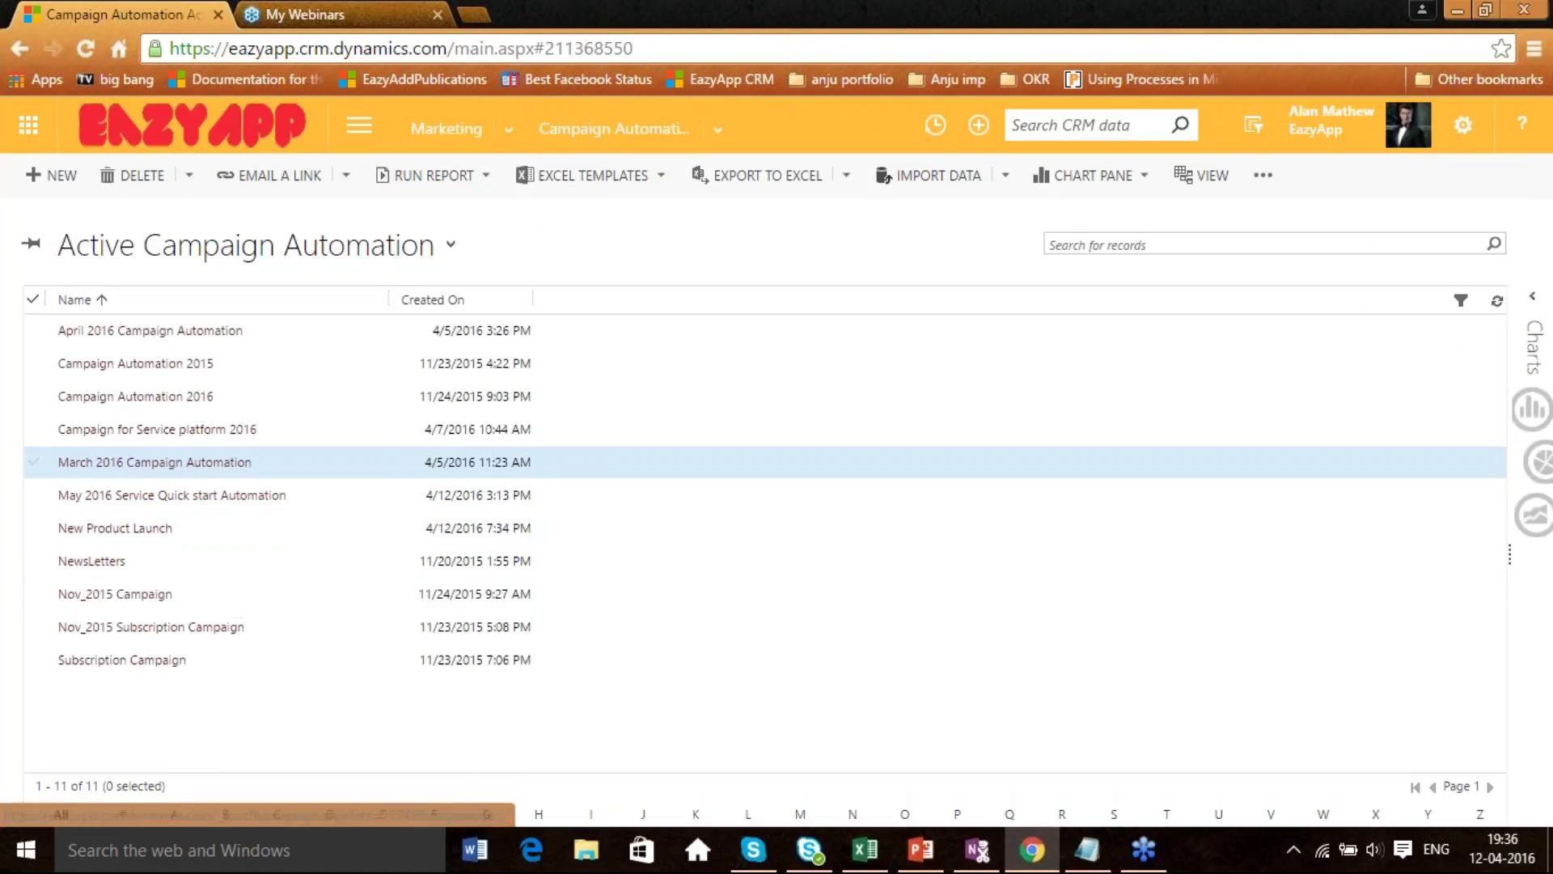
{"action": "left_click", "coordinate": [149, 429]}
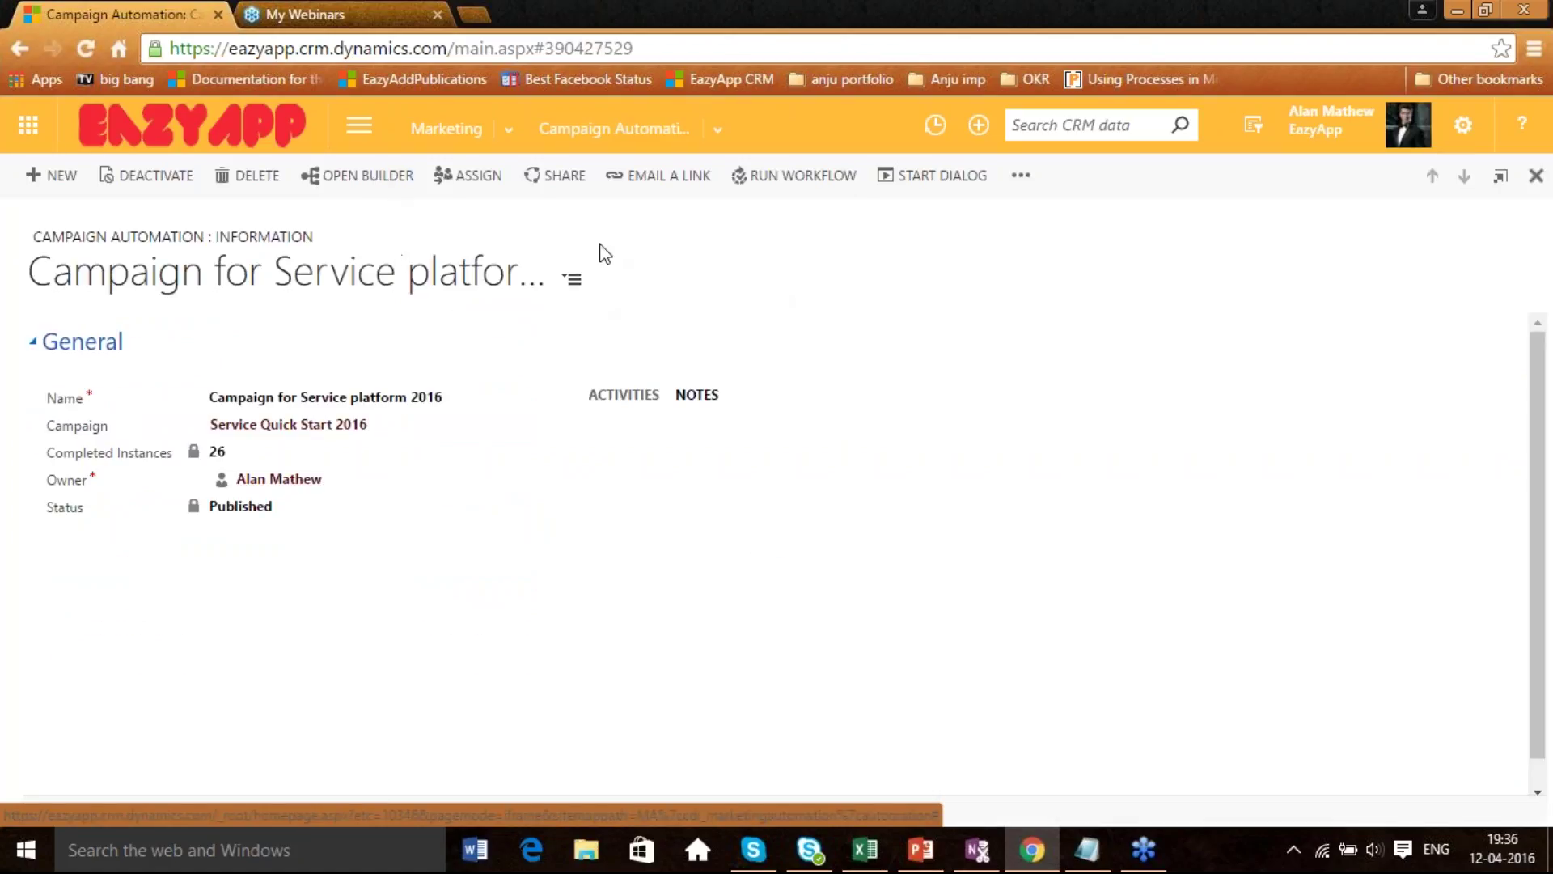
{"action": "left_click", "coordinate": [352, 176]}
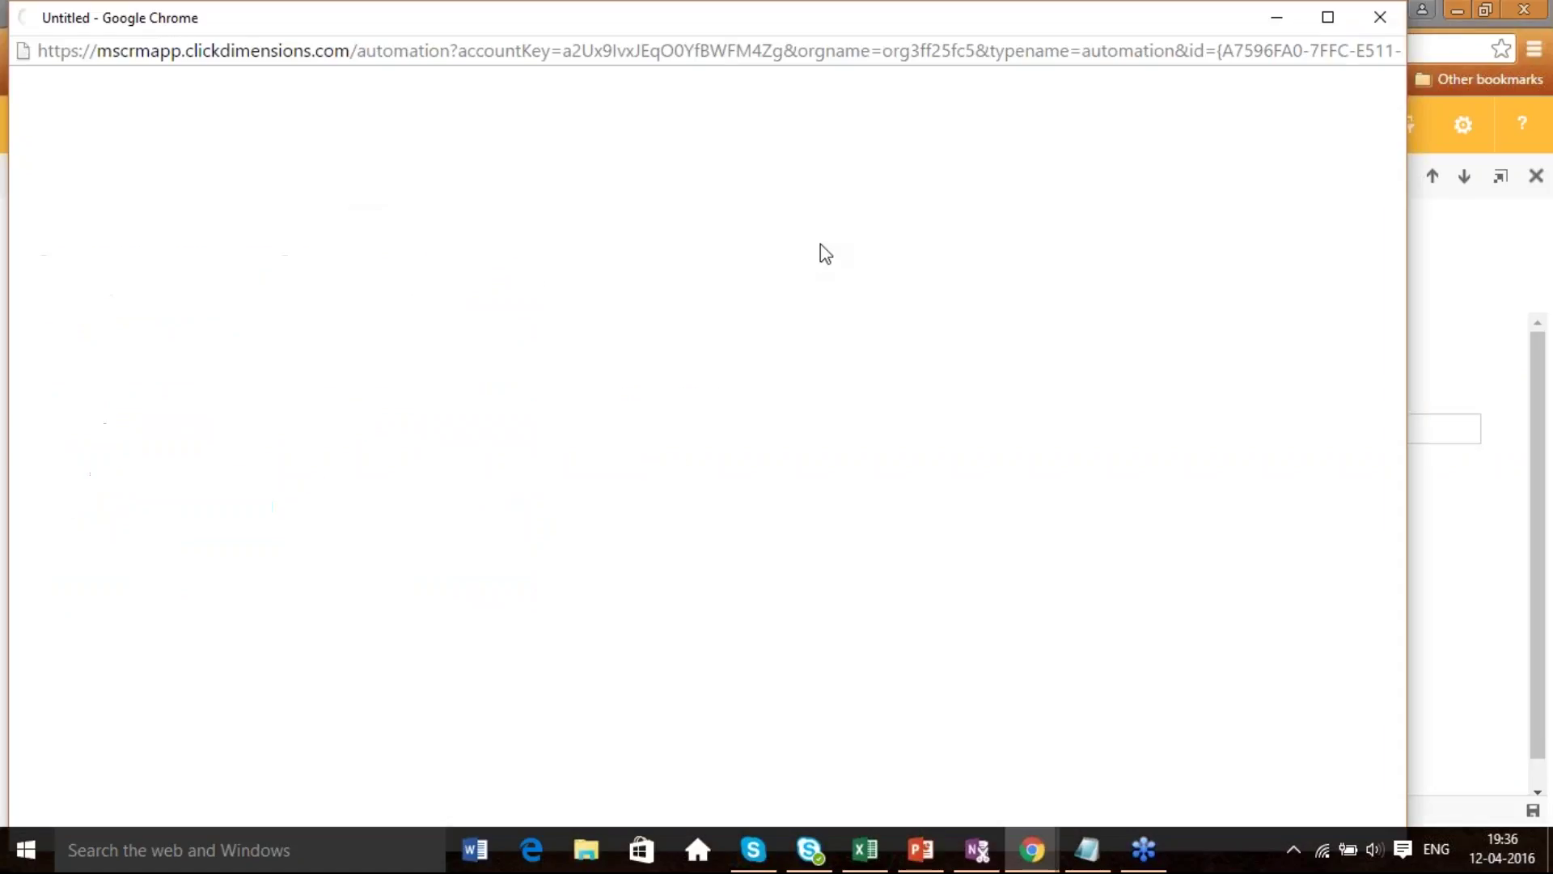
{"action": "left_click", "coordinate": [1328, 17]}
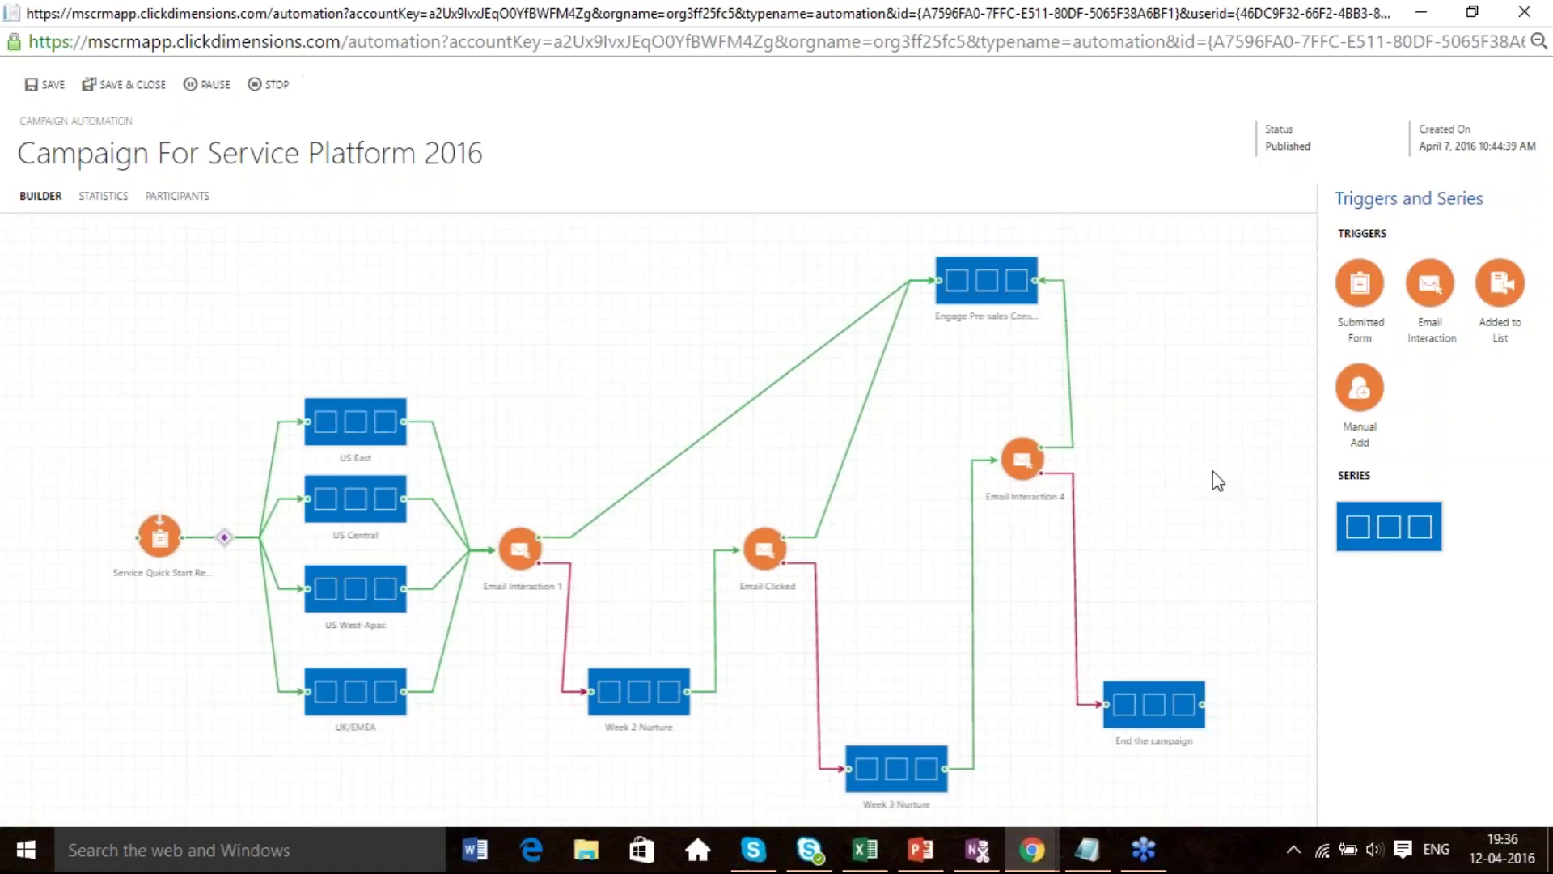
Open the Service Quick Start Request Form used by the entry trigger in a maximized form designer.
{"action": "left_click", "coordinate": [156, 542]}
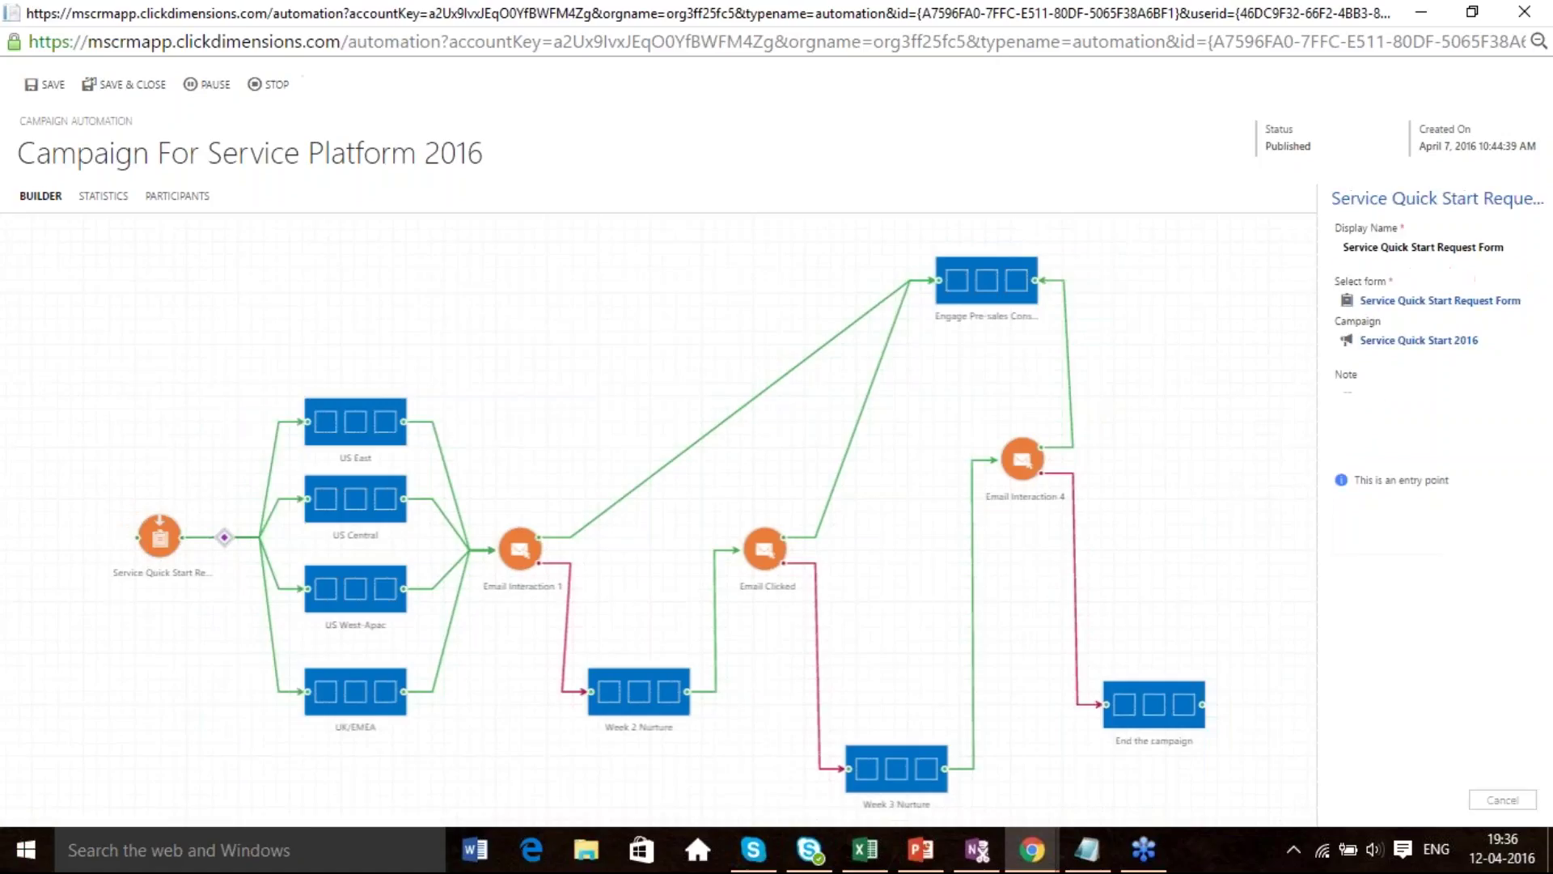
{"action": "left_click", "coordinate": [1474, 300]}
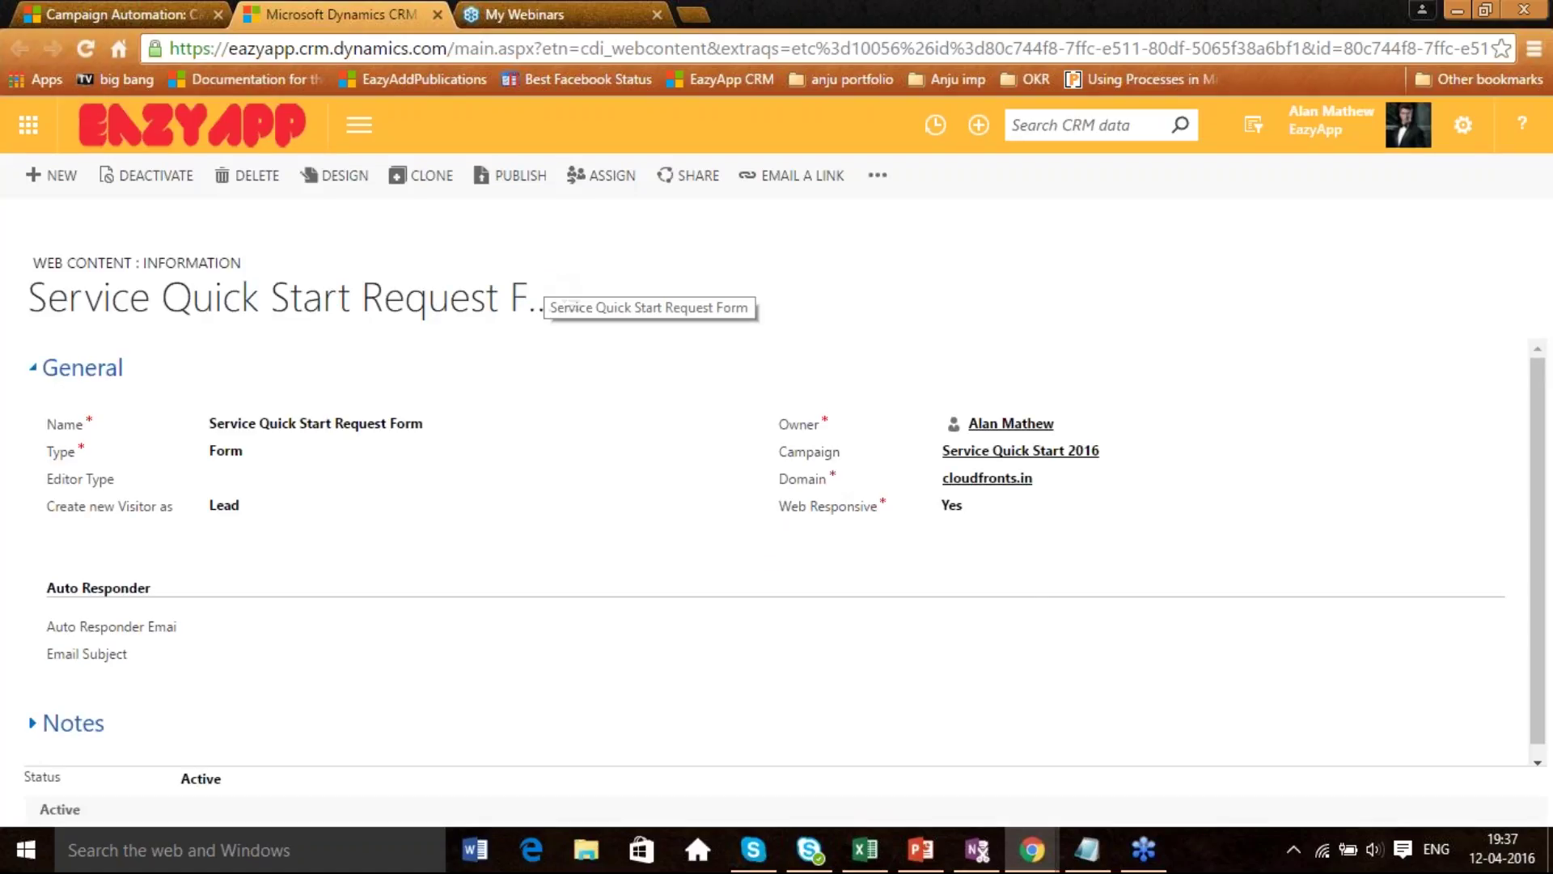
{"action": "left_click", "coordinate": [340, 178]}
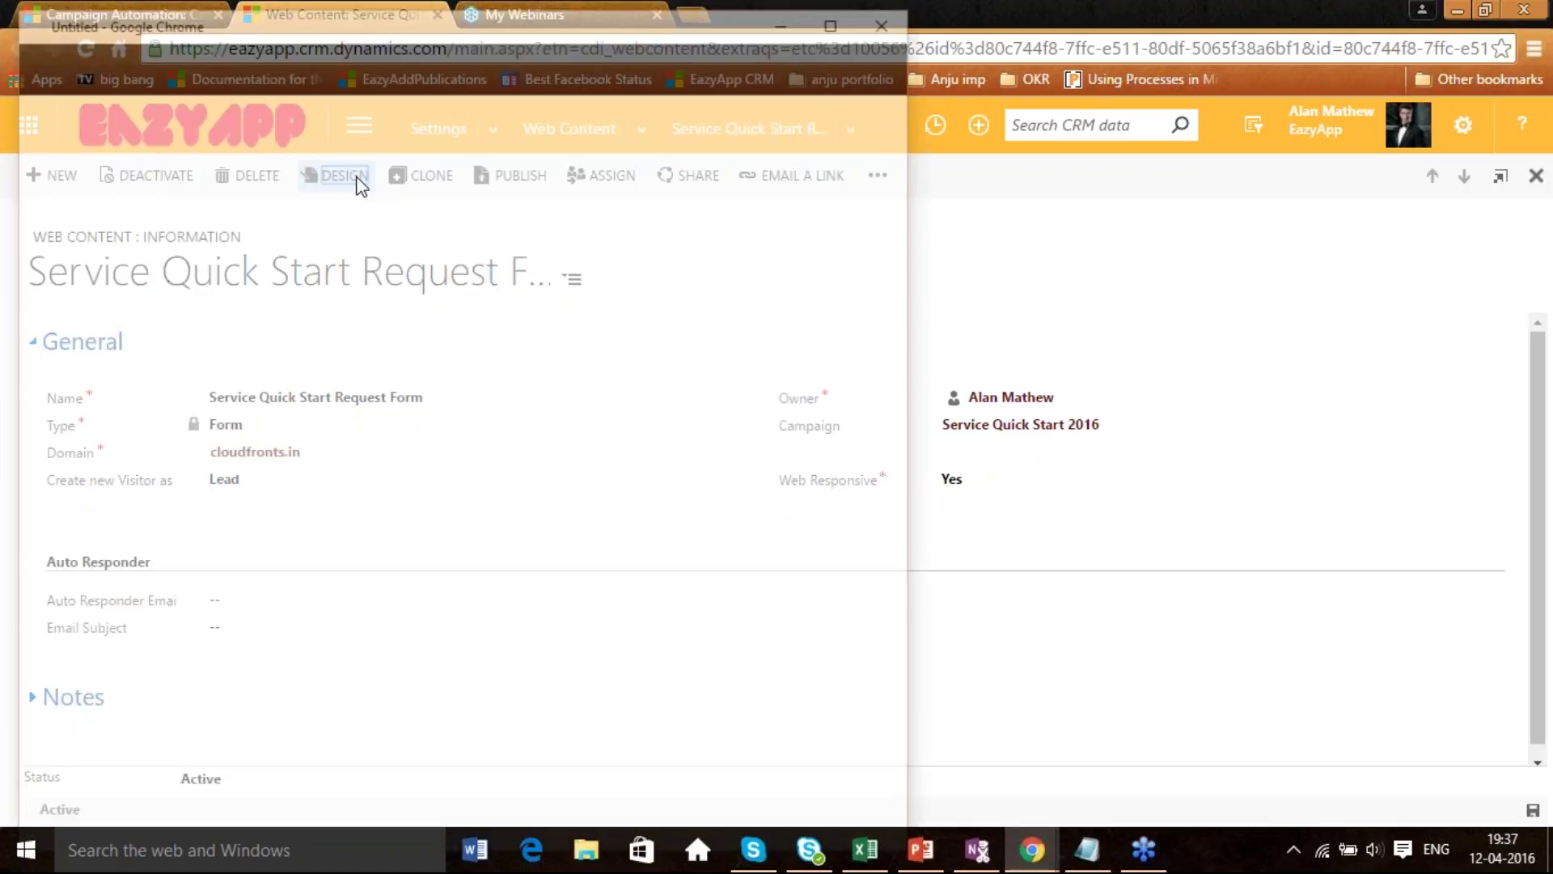
{"action": "left_click", "coordinate": [837, 21]}
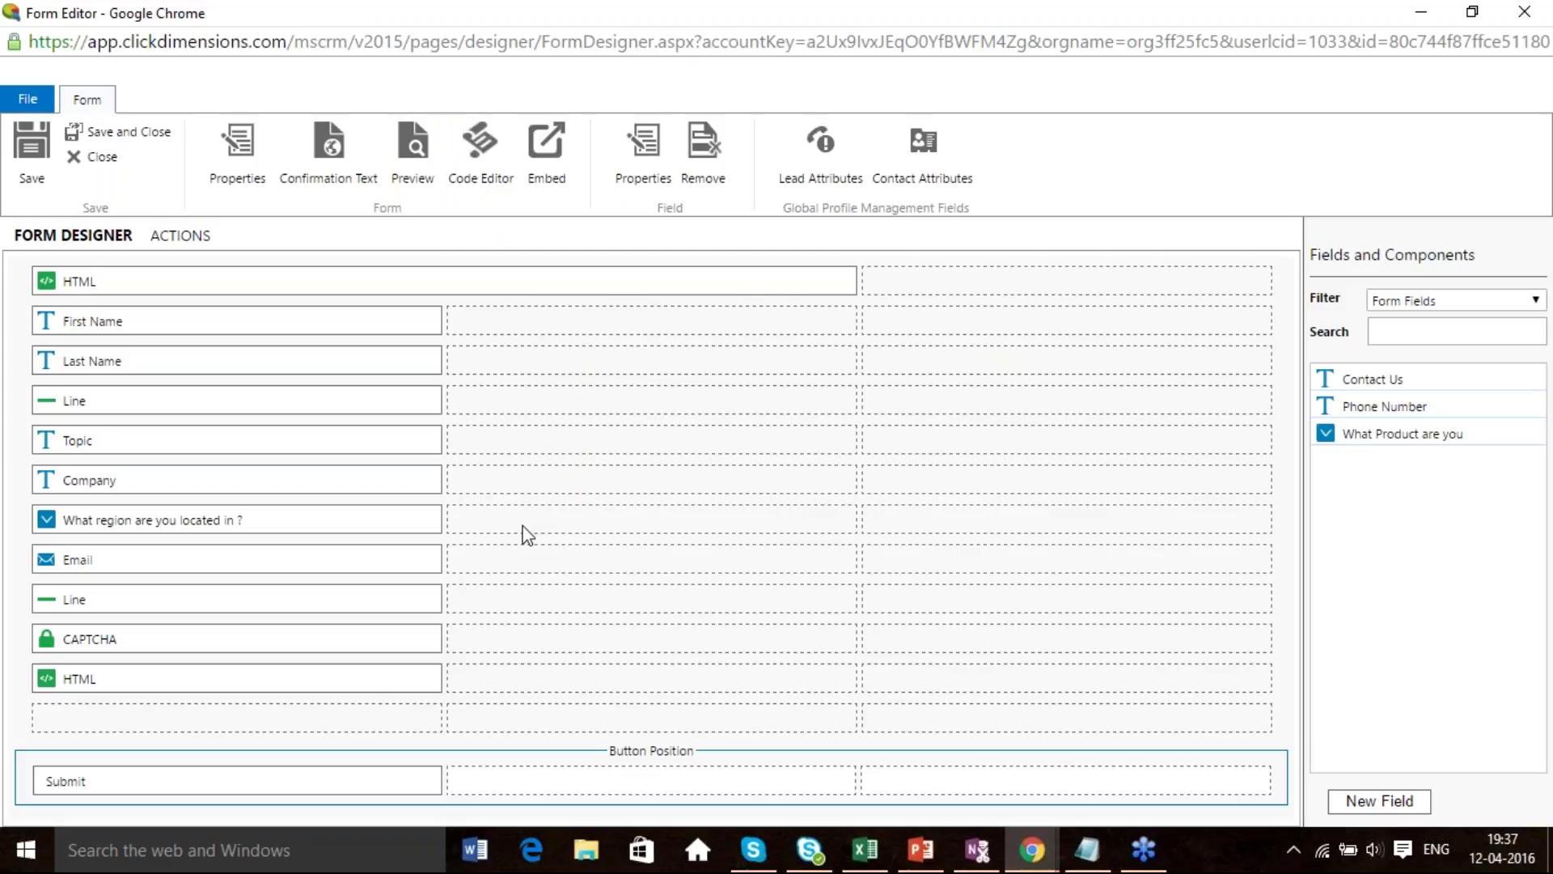
Preview the request form, moving through its fields and showing the choices for the region question.
{"action": "left_click", "coordinate": [412, 145]}
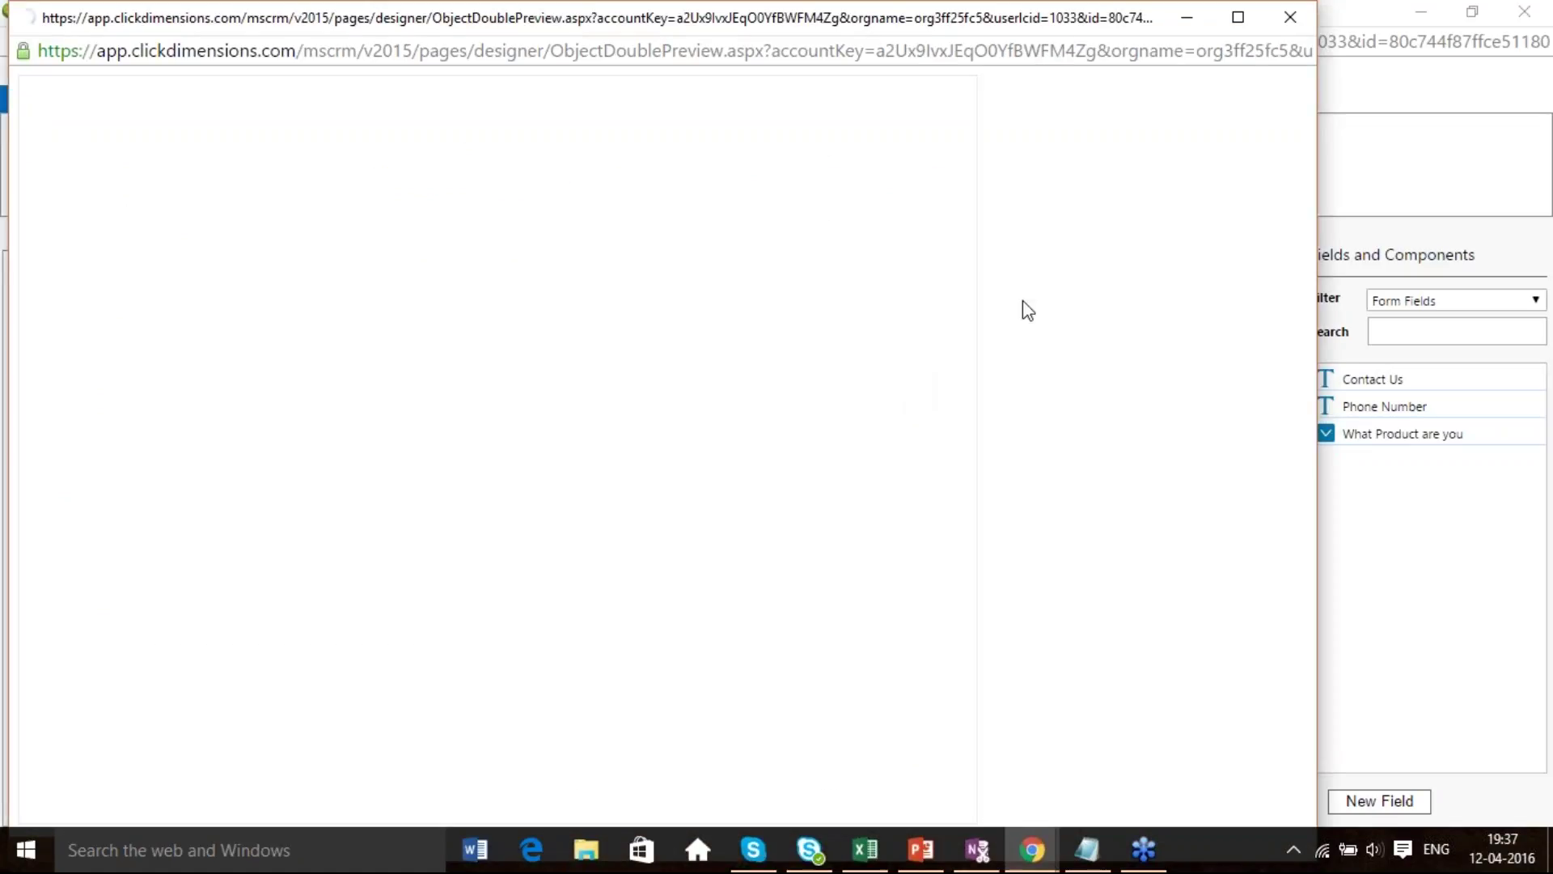
{"action": "left_click", "coordinate": [1230, 29]}
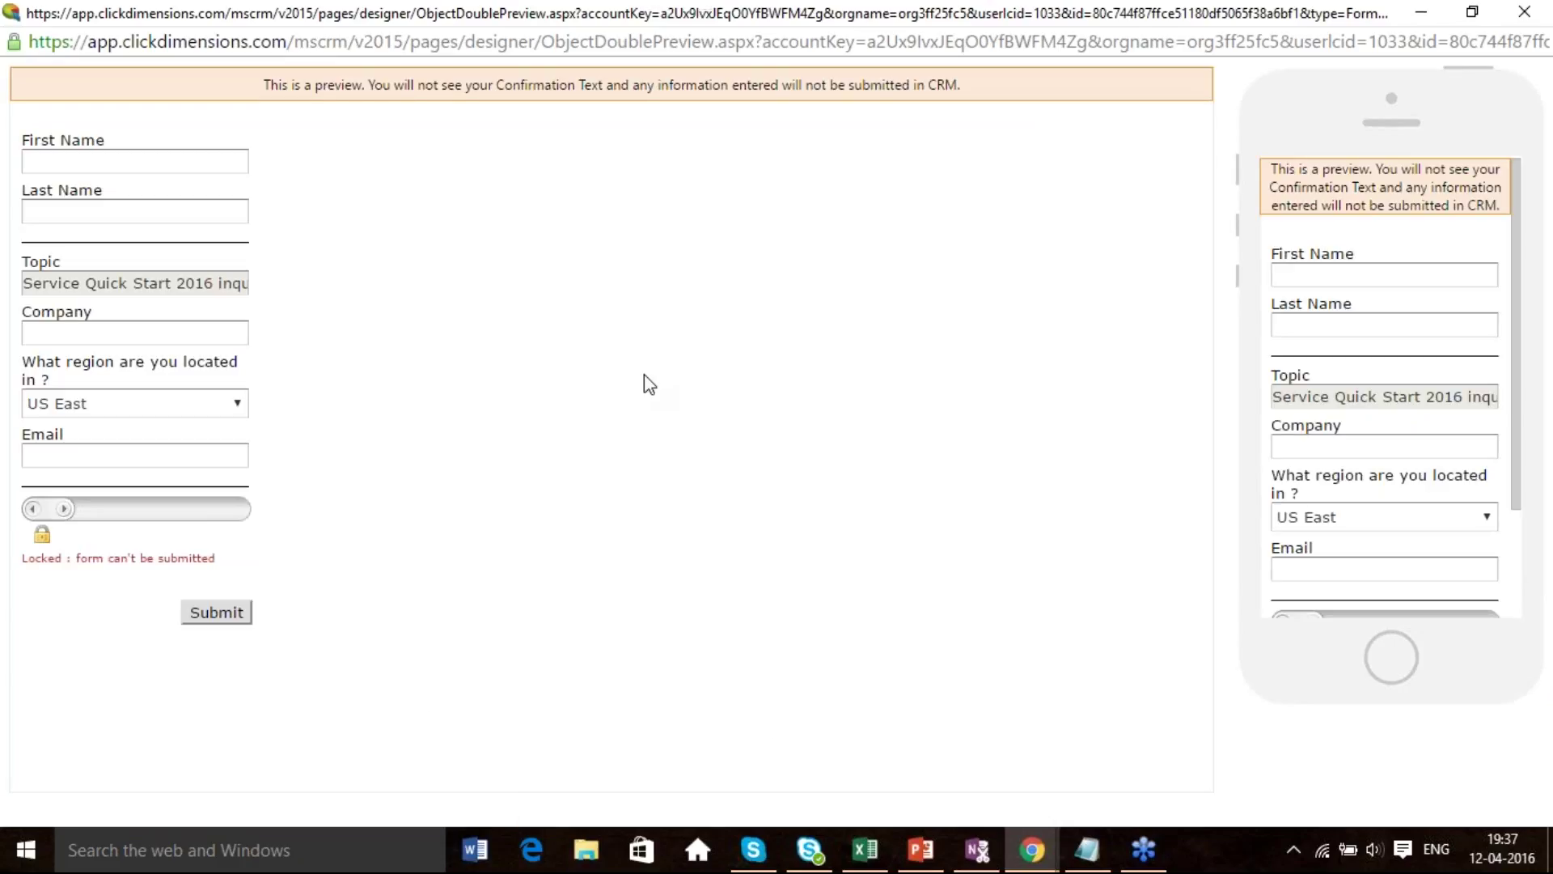
{"action": "left_click", "coordinate": [130, 216]}
{"action": "key", "text": "Tab"}
{"action": "key", "text": "Tab"}
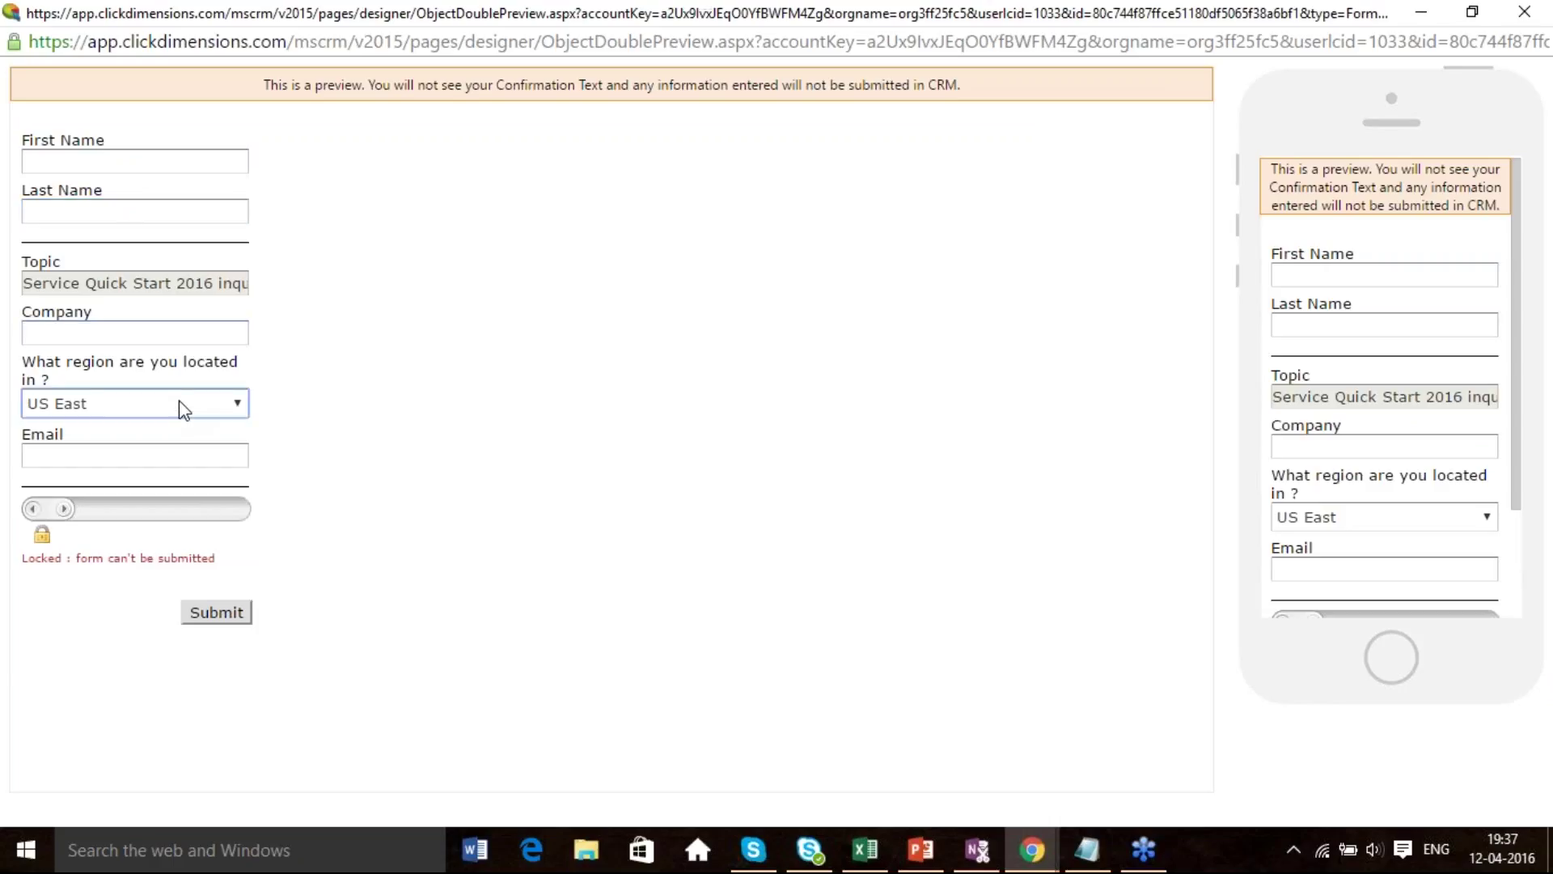
{"action": "left_click", "coordinate": [184, 409]}
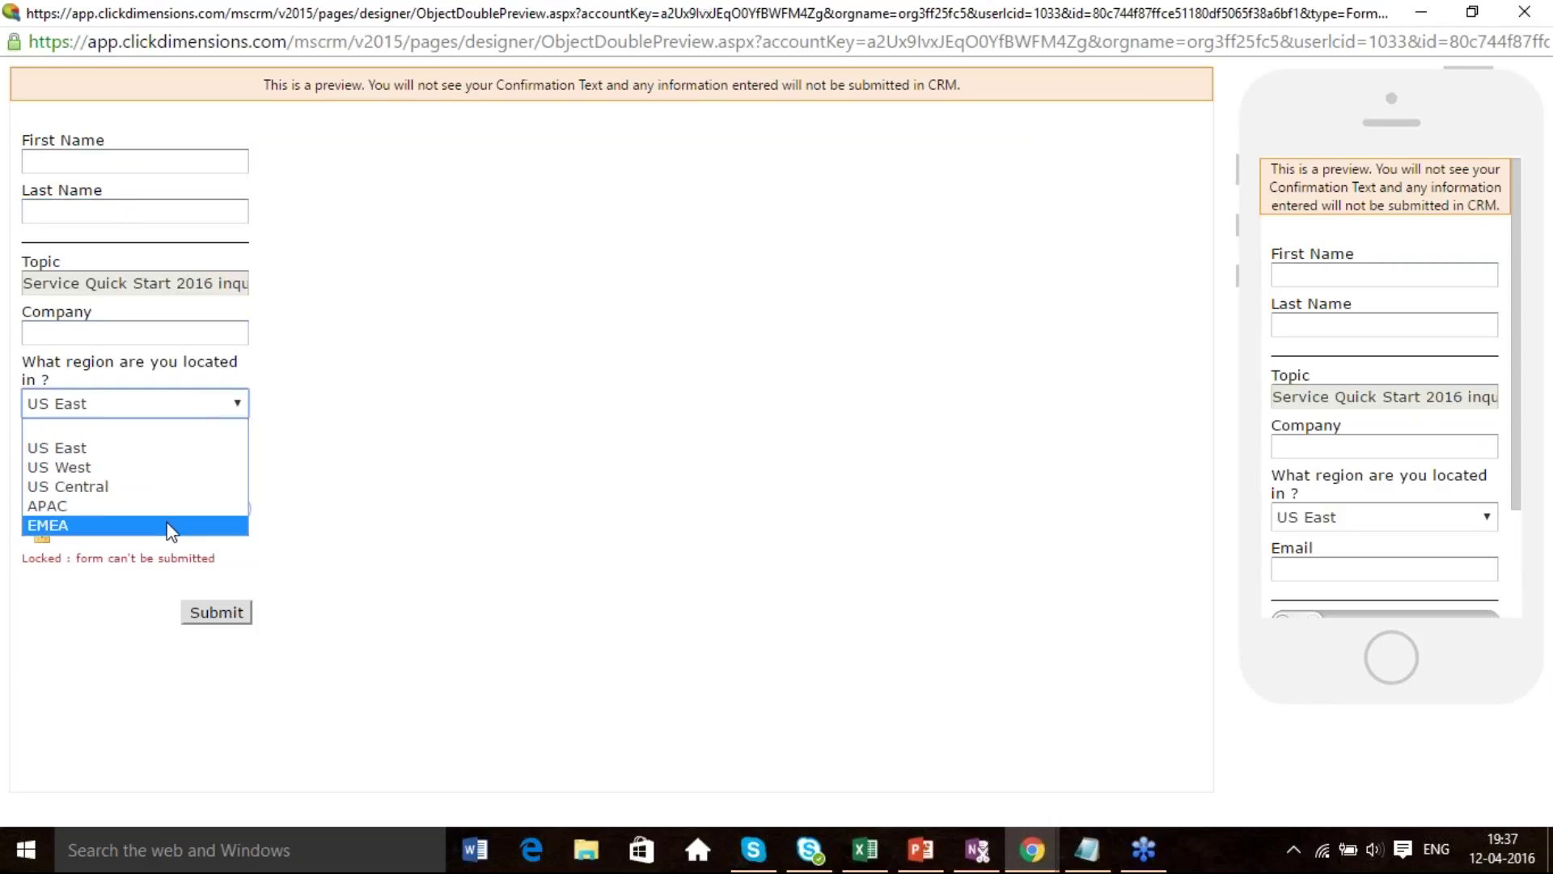
Close the request form's preview and designer, and return to the Campaign For Service Platform 2016 builder window.
{"action": "left_click", "coordinate": [457, 597]}
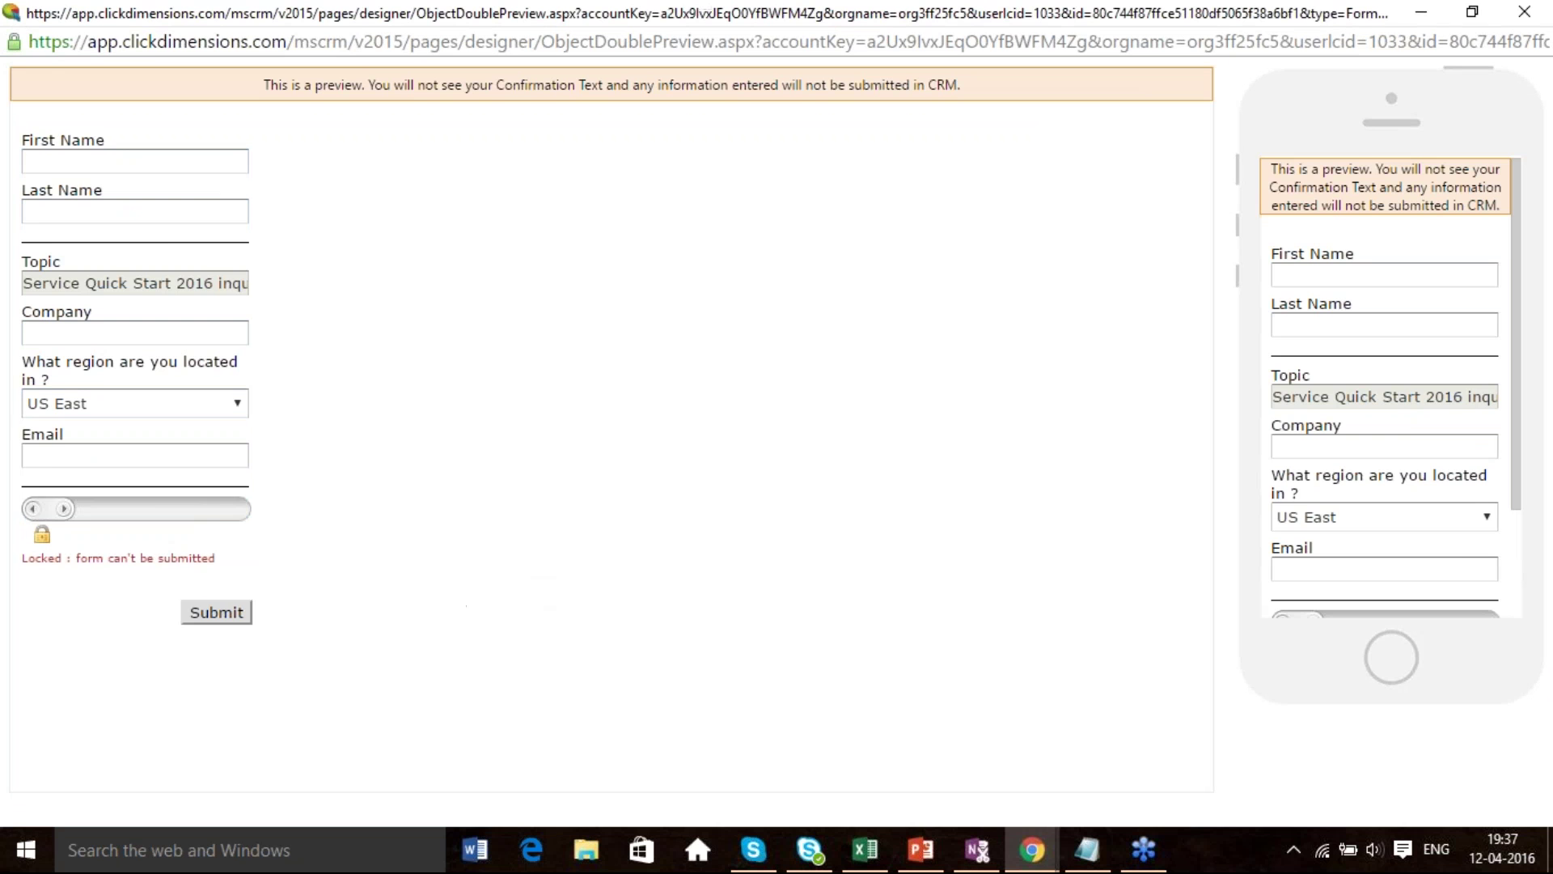
{"action": "left_click", "coordinate": [1537, 13]}
{"action": "left_click", "coordinate": [1531, 10]}
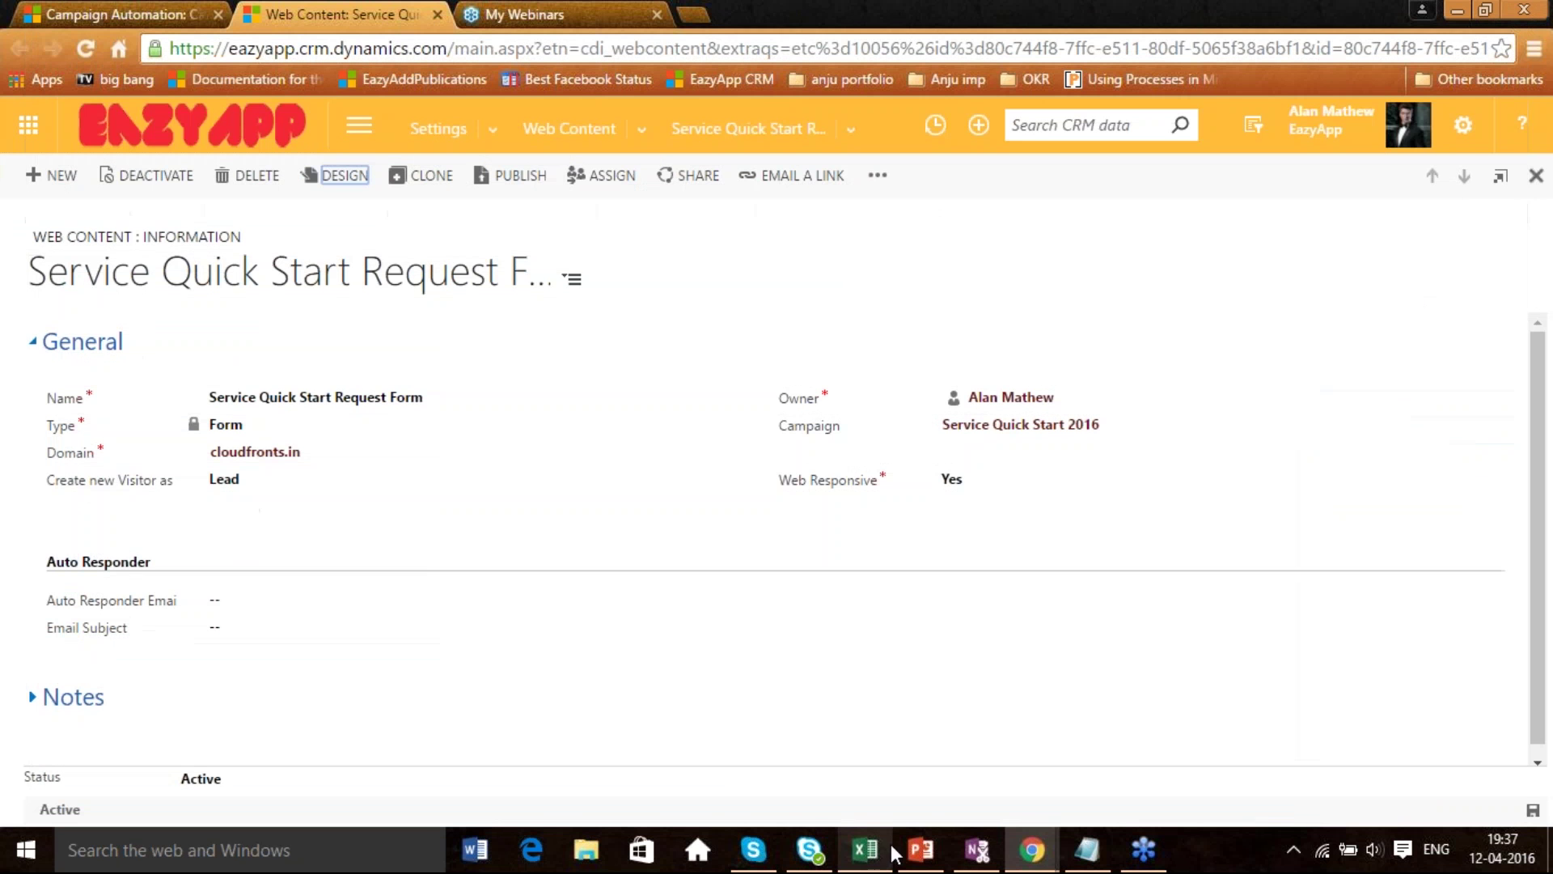
{"action": "mouse_move", "coordinate": [1031, 849]}
{"action": "left_click", "coordinate": [1155, 740]}
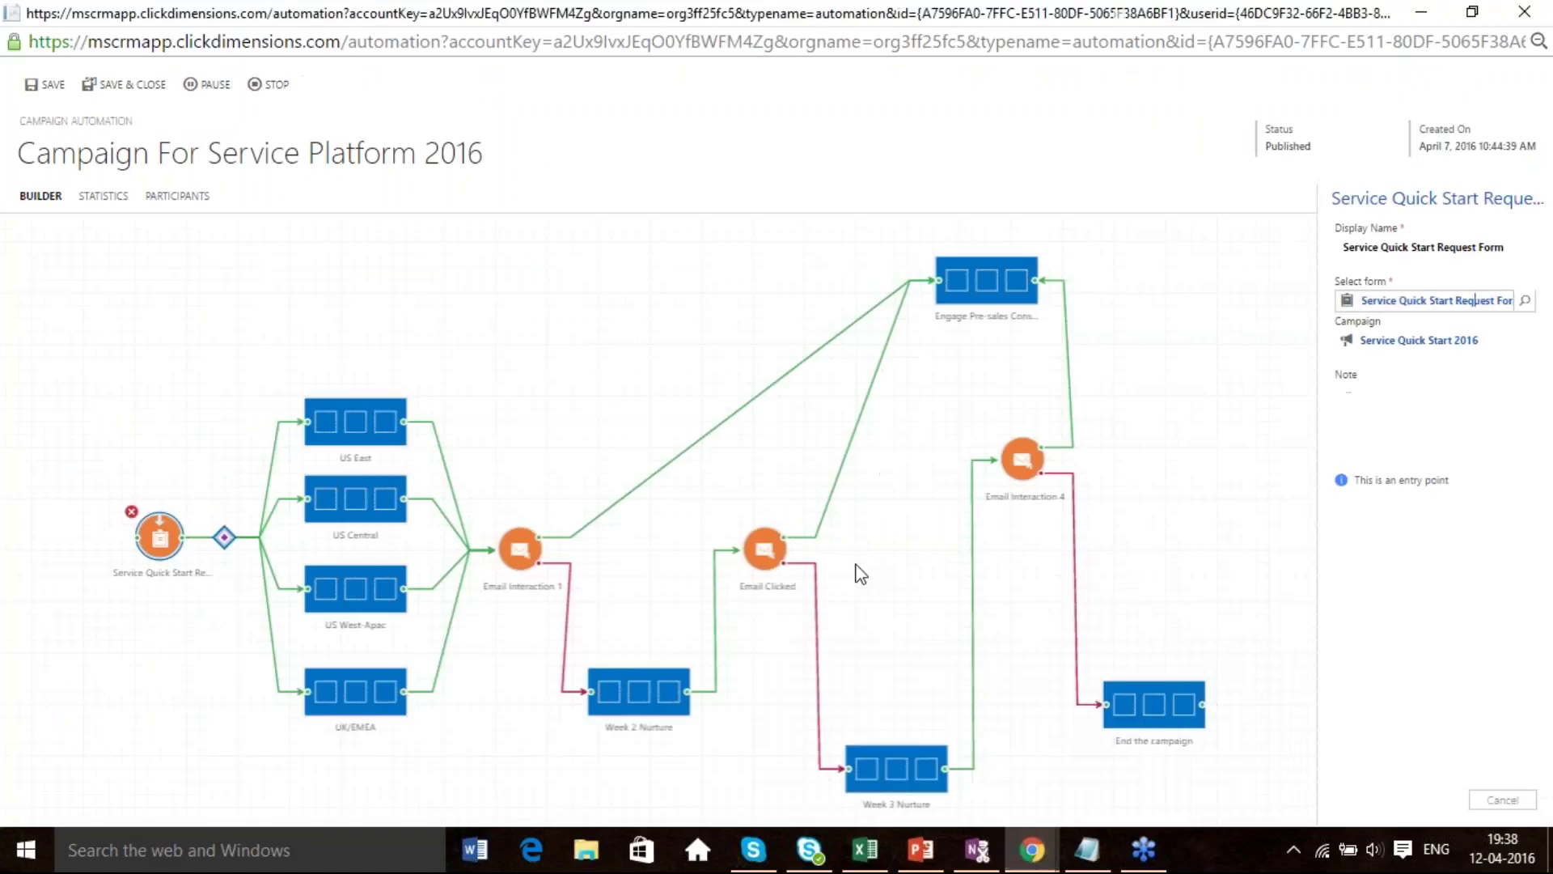
Examine the US East condition in the decision node after the request form trigger, and close the builder.
{"action": "left_click", "coordinate": [356, 437]}
{"action": "left_click", "coordinate": [623, 316]}
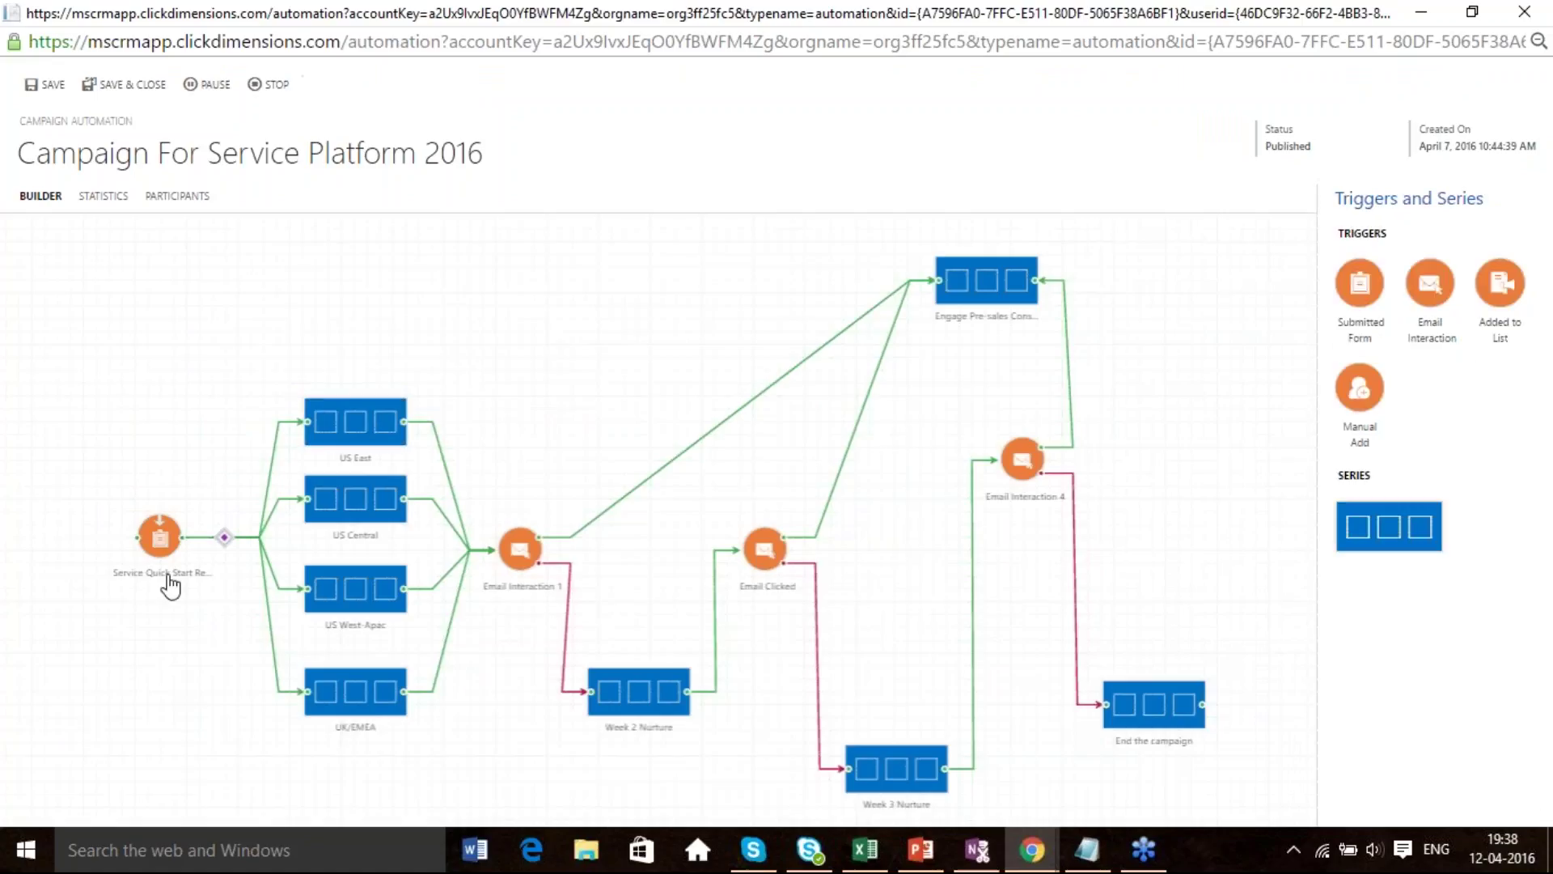
{"action": "double_click", "coordinate": [225, 540]}
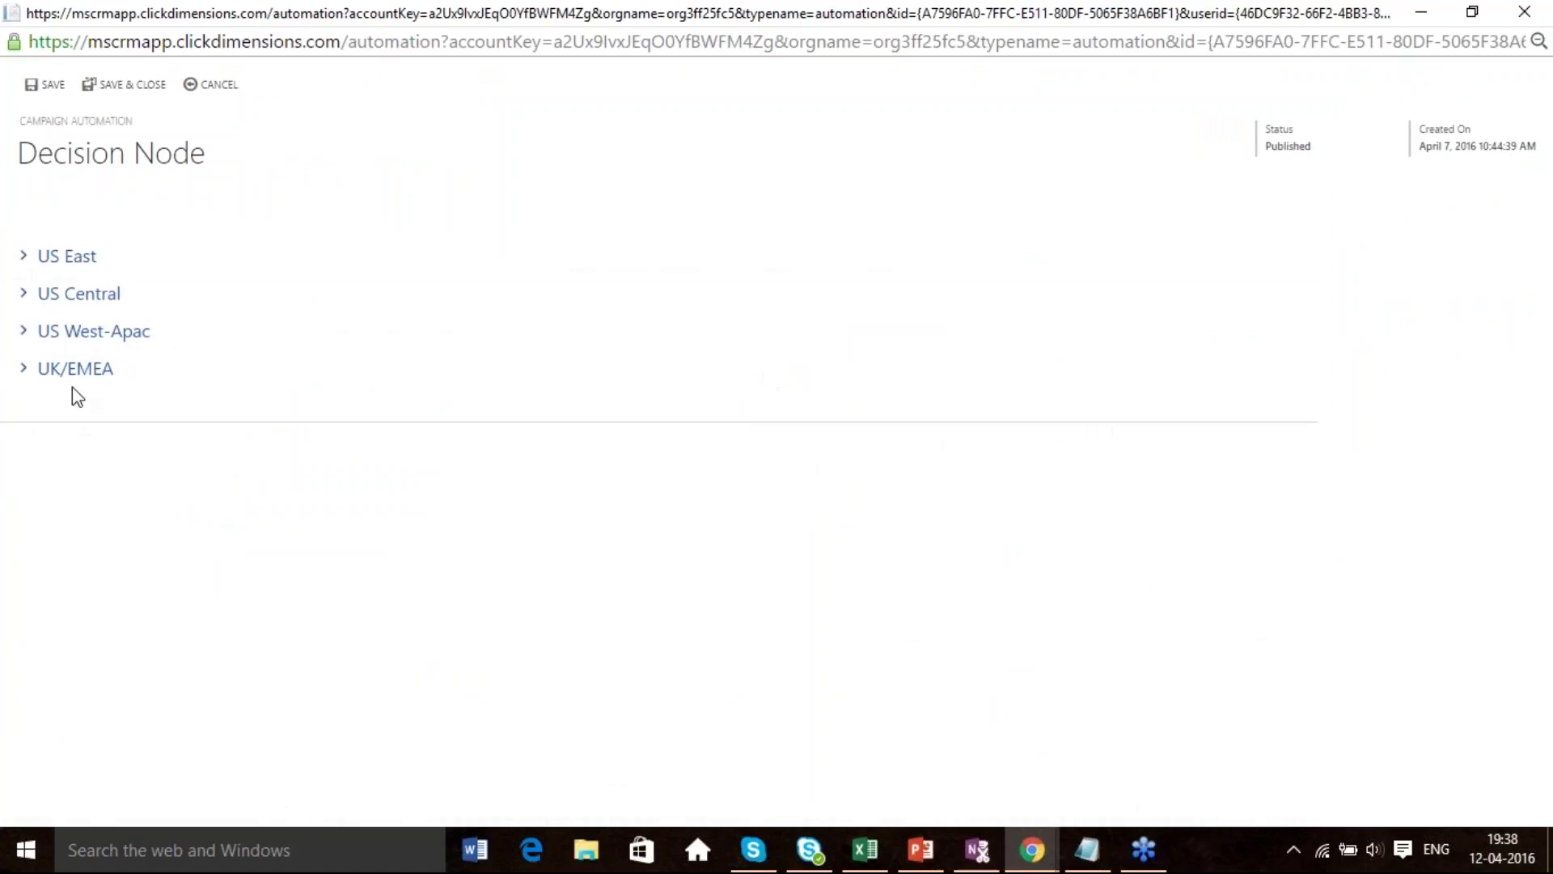
{"action": "left_click", "coordinate": [24, 261]}
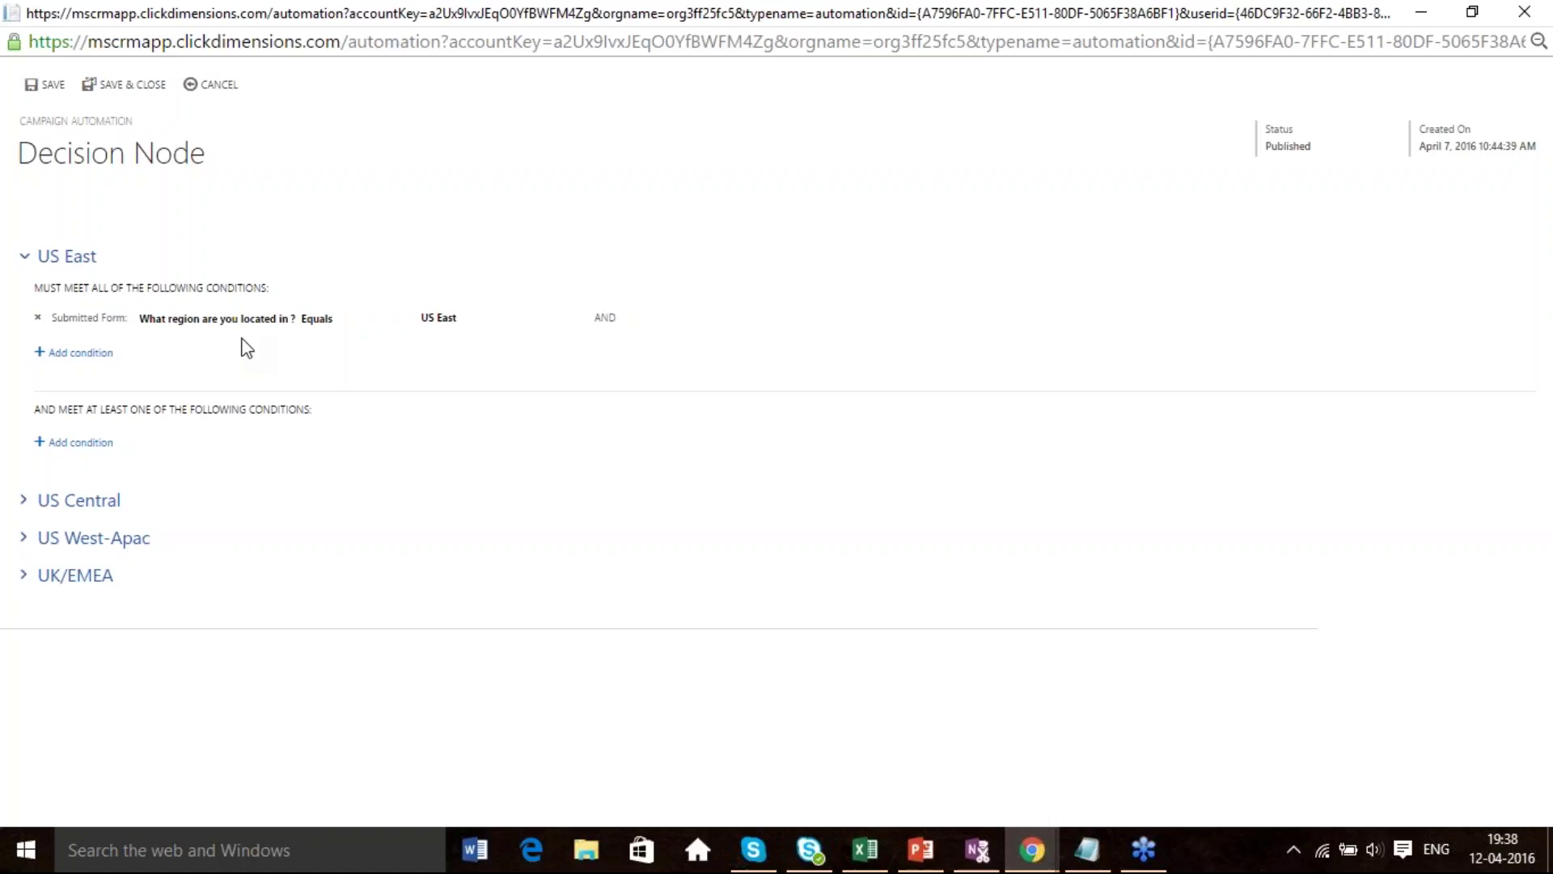
{"action": "left_click", "coordinate": [1524, 11]}
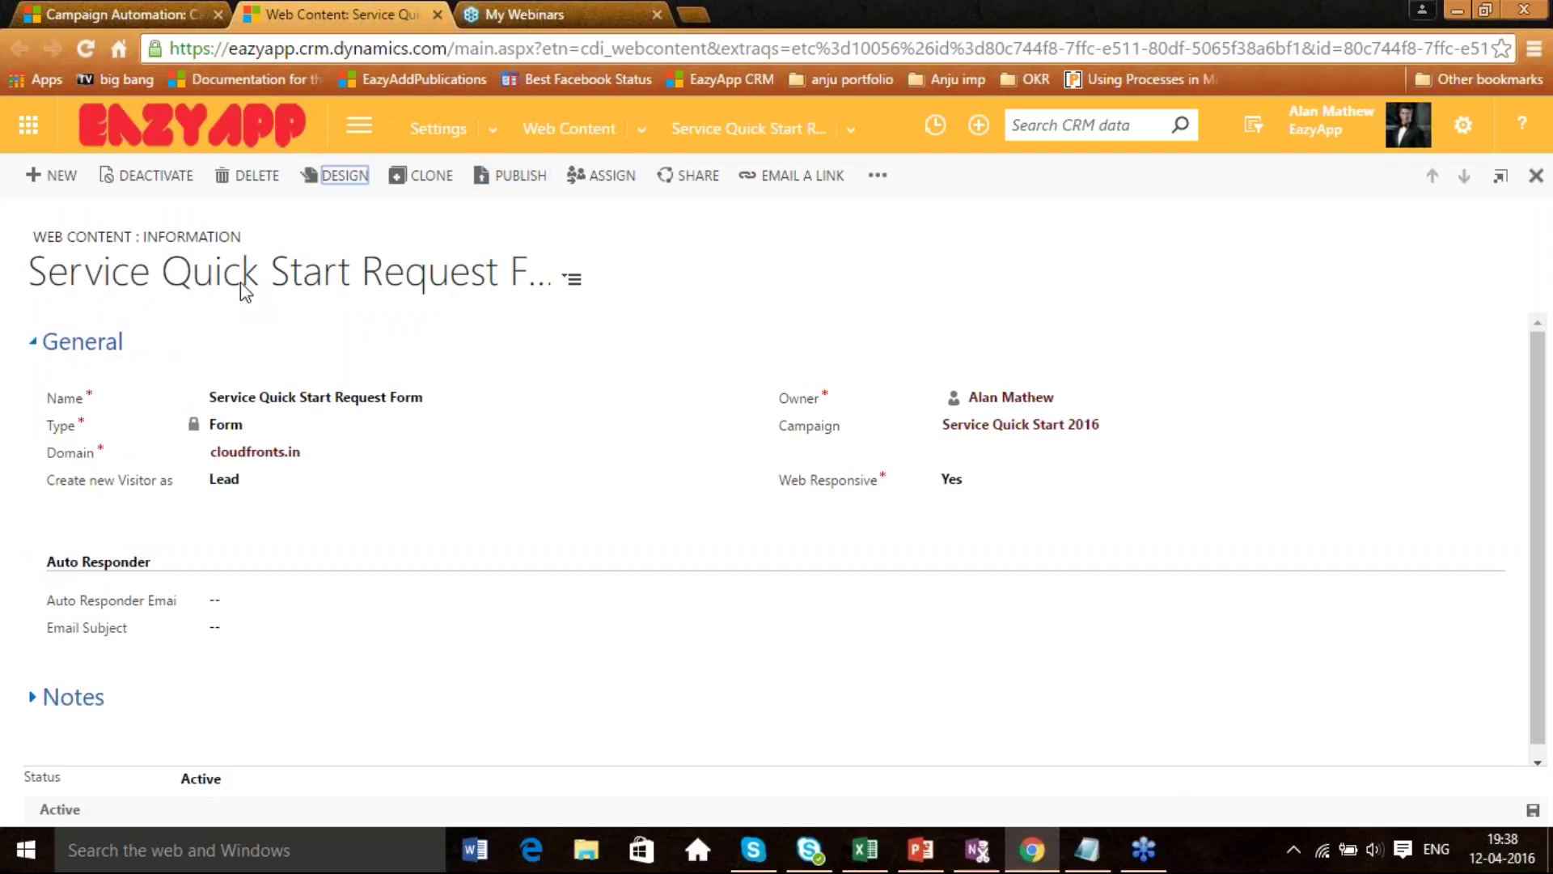
Reopen the Campaign for Service platform 2016 automation in a maximized builder and open its US East series.
{"action": "left_click", "coordinate": [163, 12]}
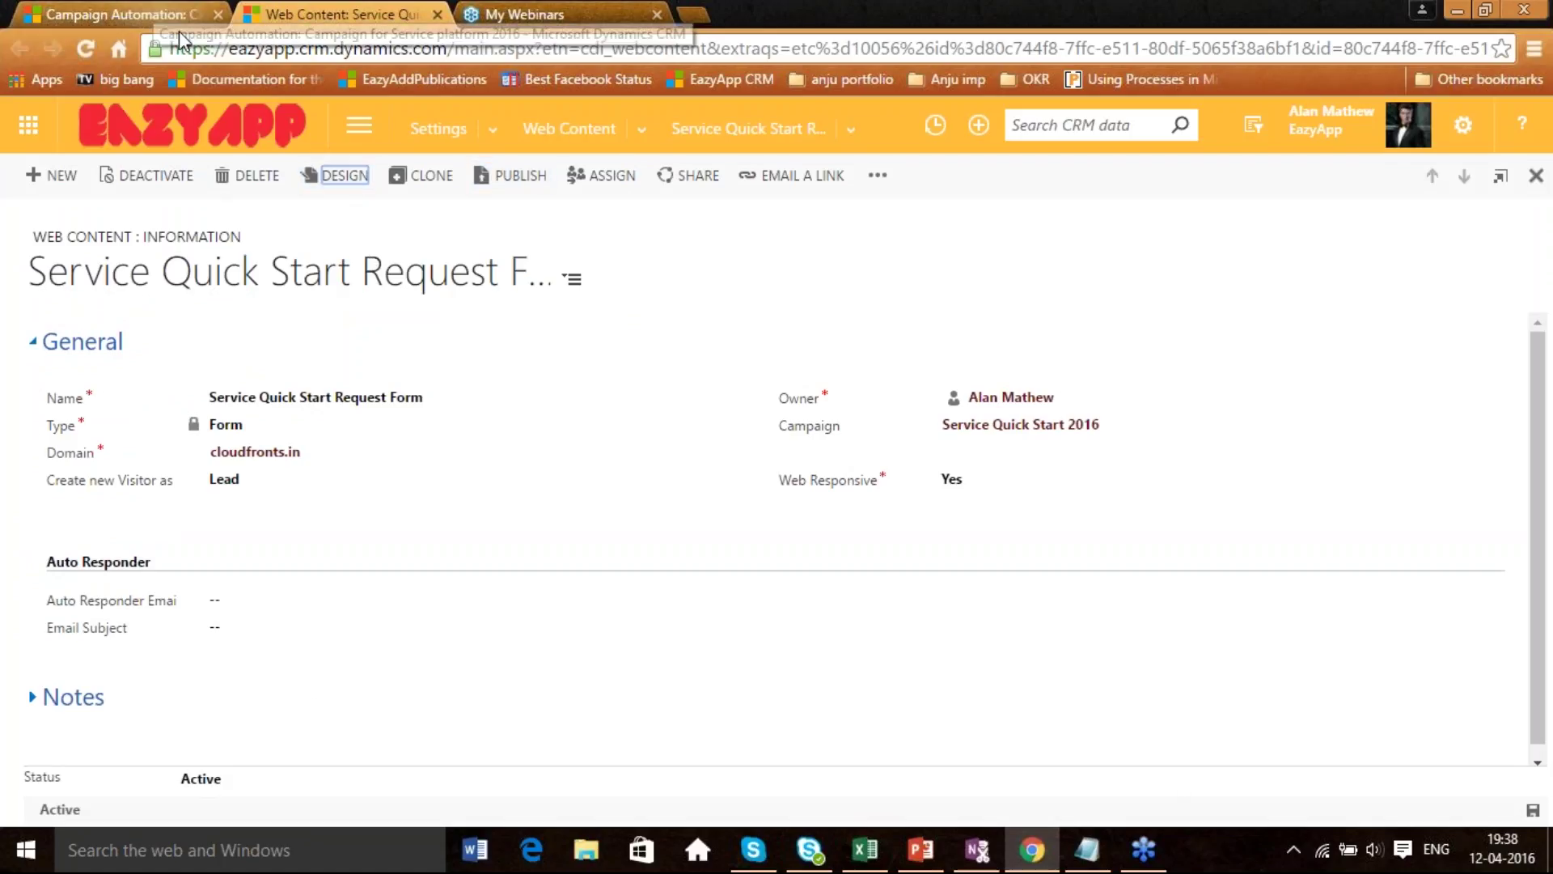
{"action": "left_click", "coordinate": [350, 174]}
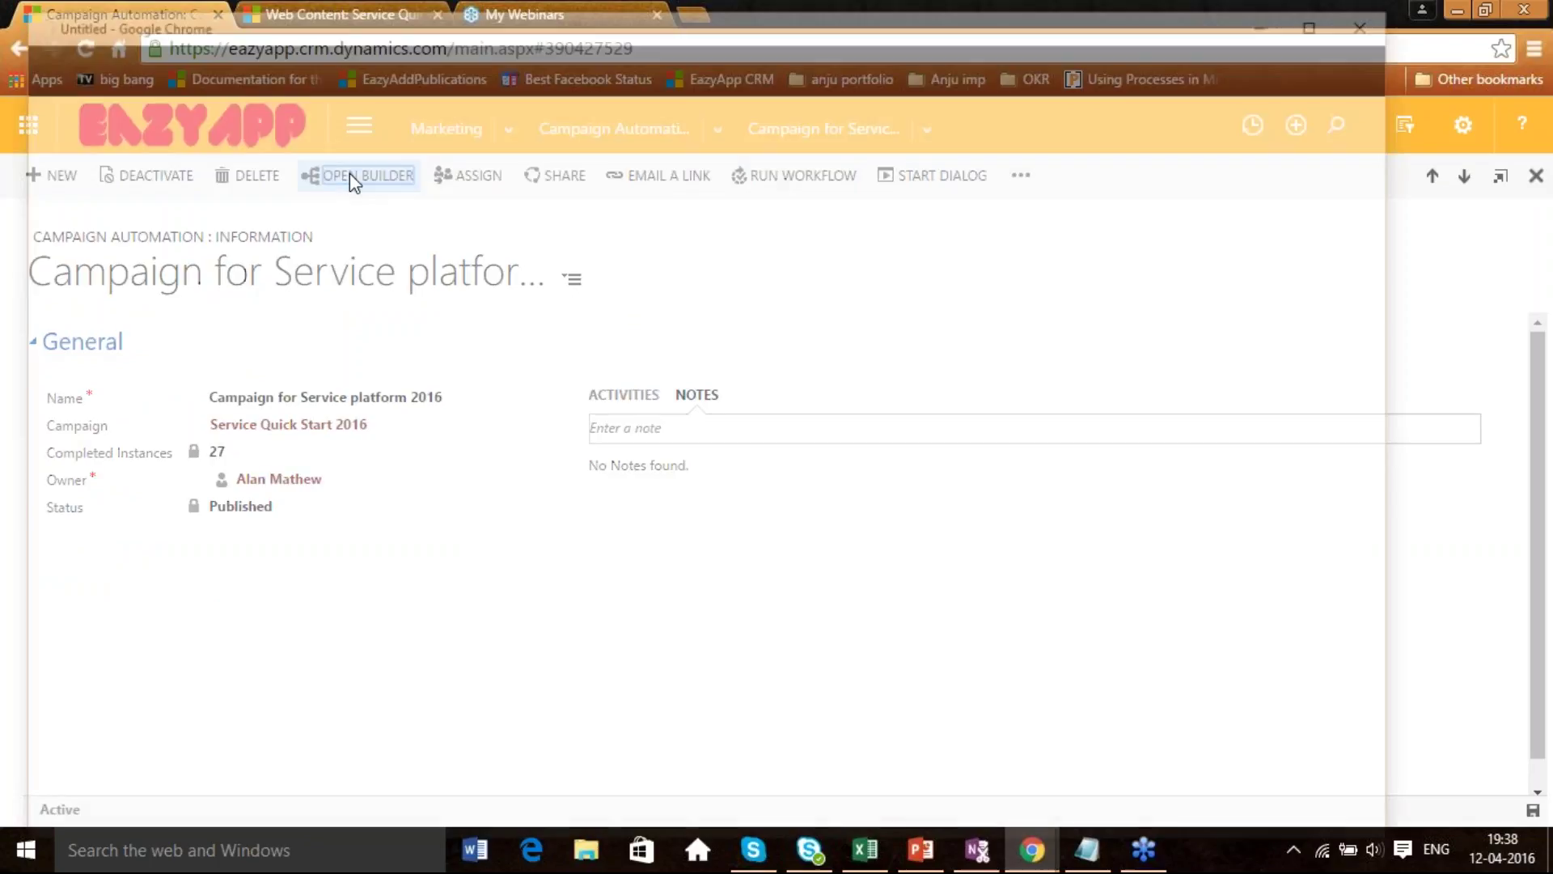
{"action": "left_click", "coordinate": [1327, 17]}
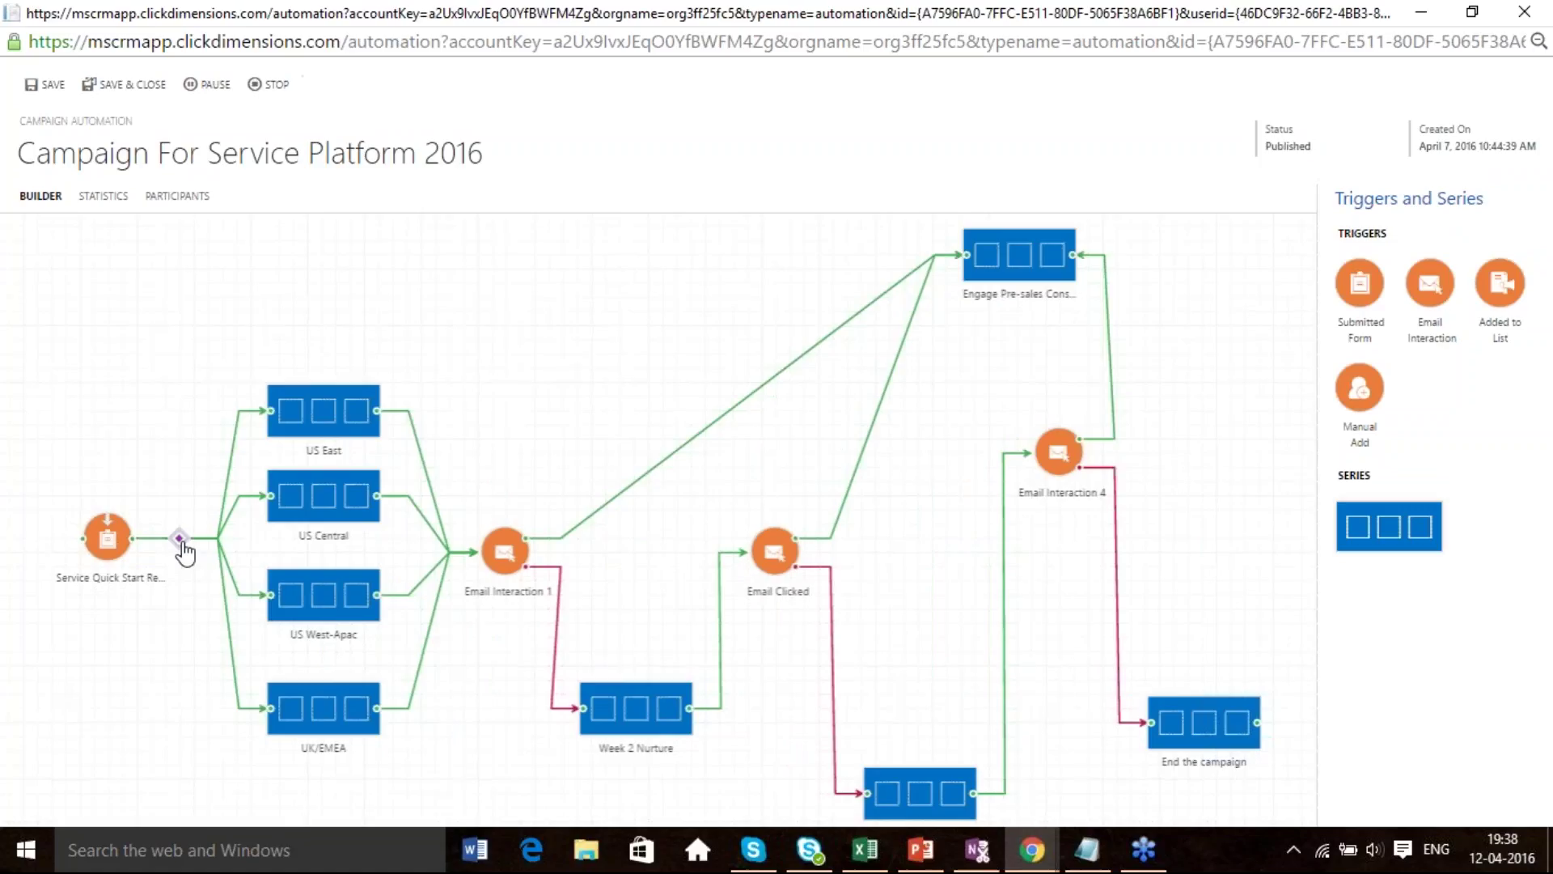
{"action": "double_click", "coordinate": [361, 417]}
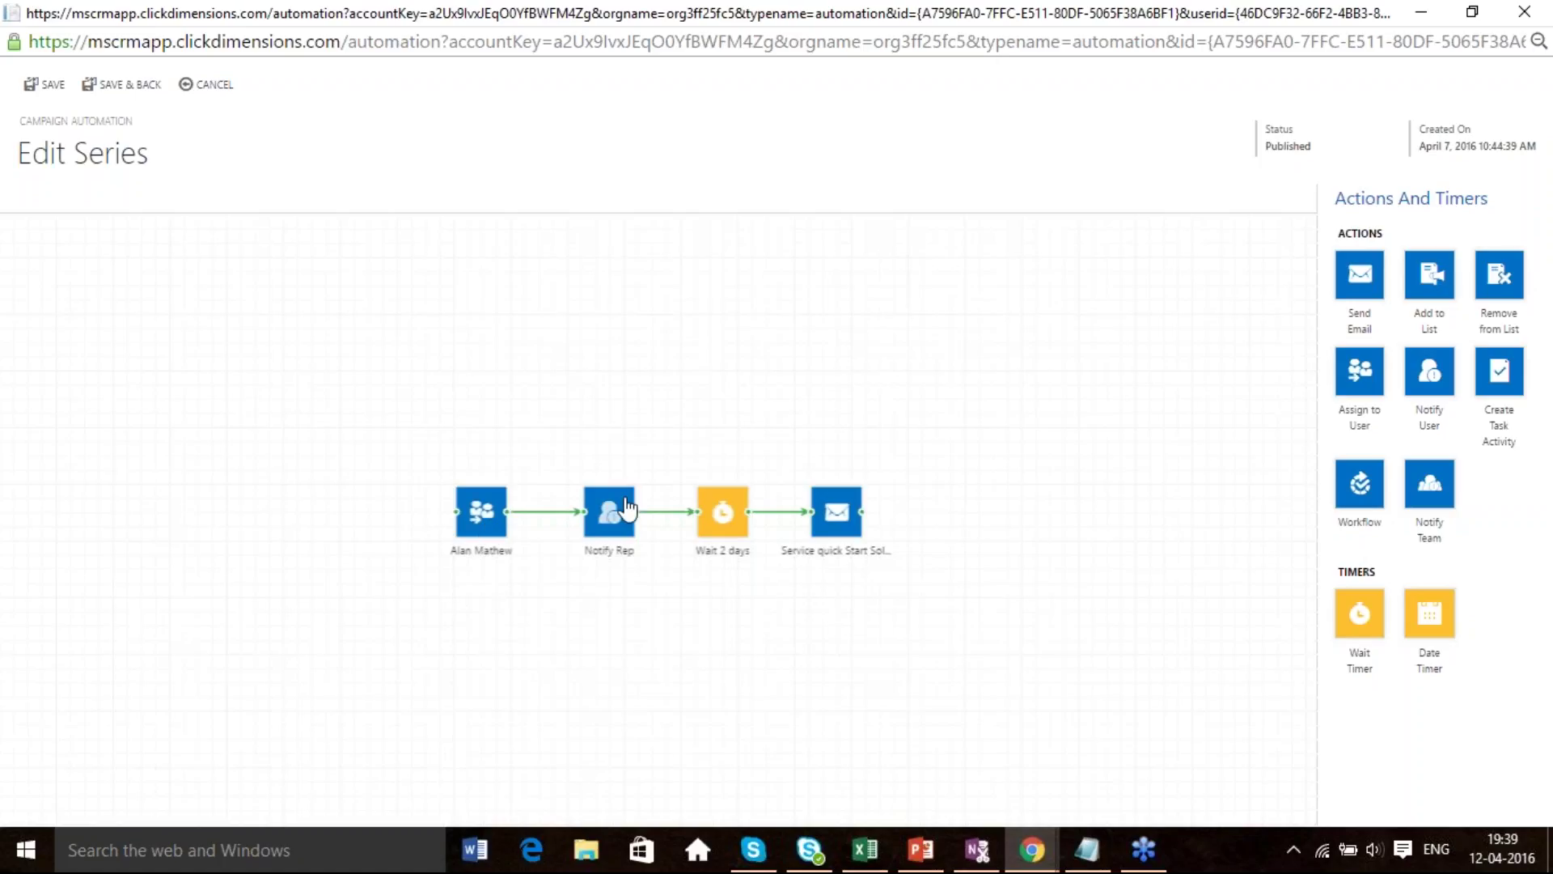
Examine the recipients, message subject and message content of the Notify Rep action in the US East series.
{"action": "left_click", "coordinate": [612, 527]}
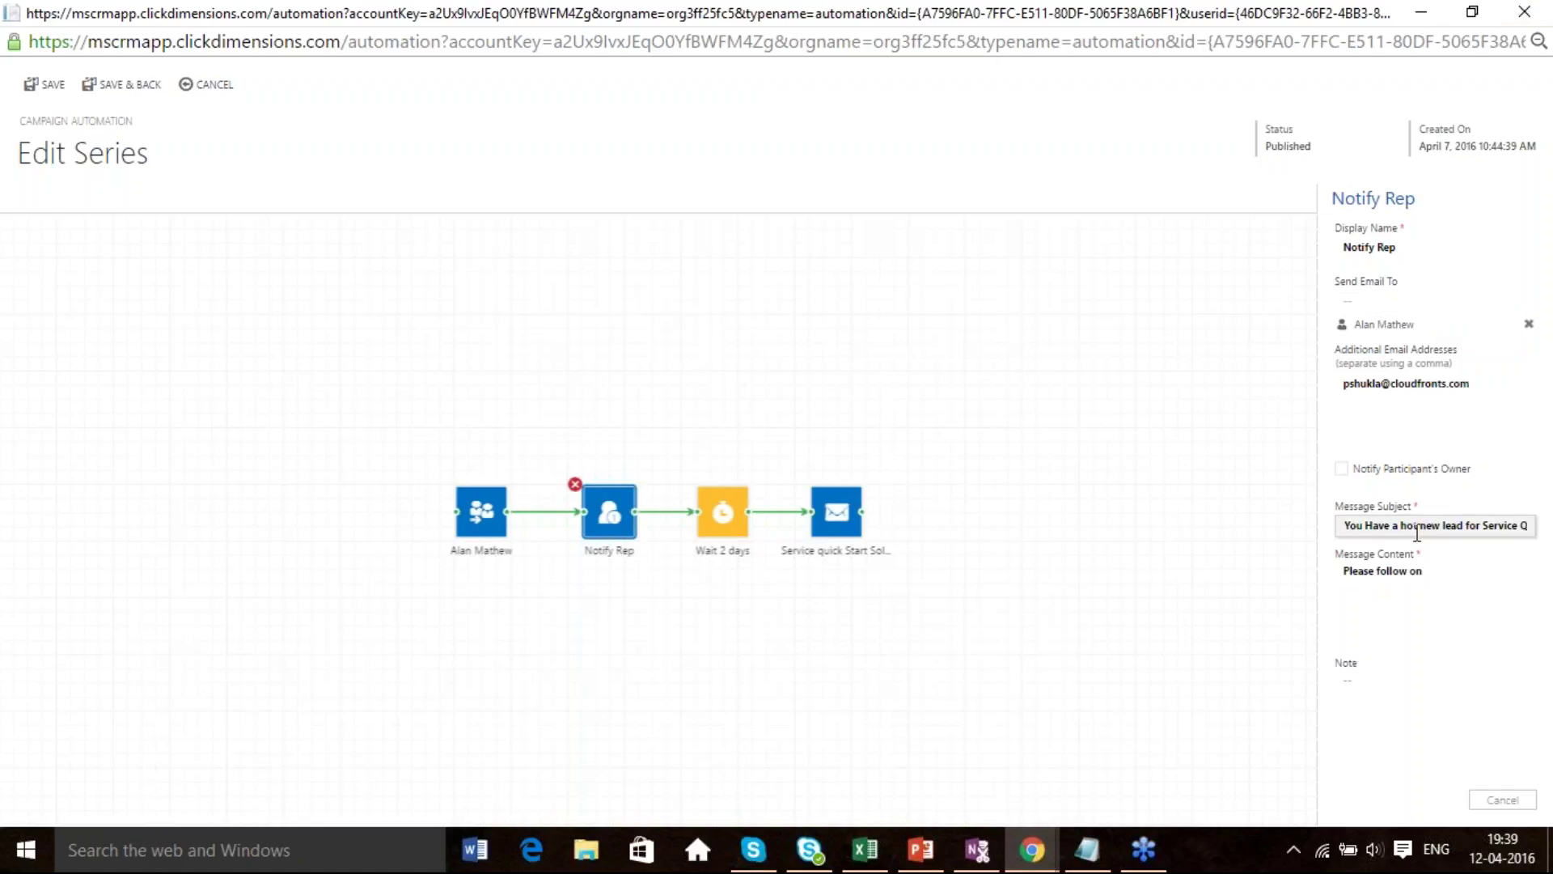
{"action": "left_click", "coordinate": [1428, 591]}
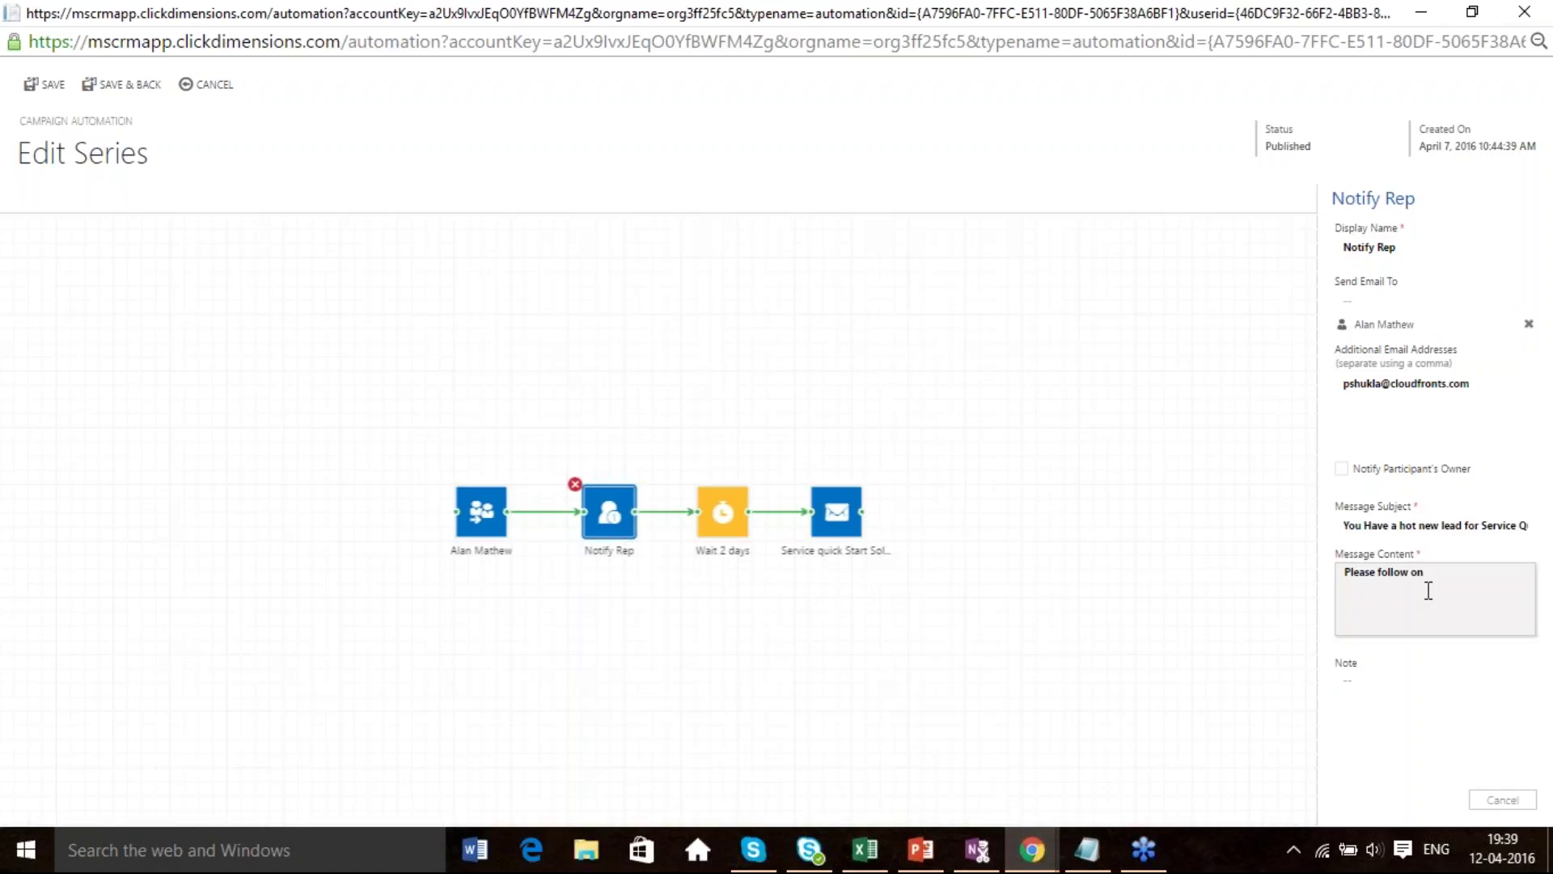
{"action": "left_click", "coordinate": [1200, 572]}
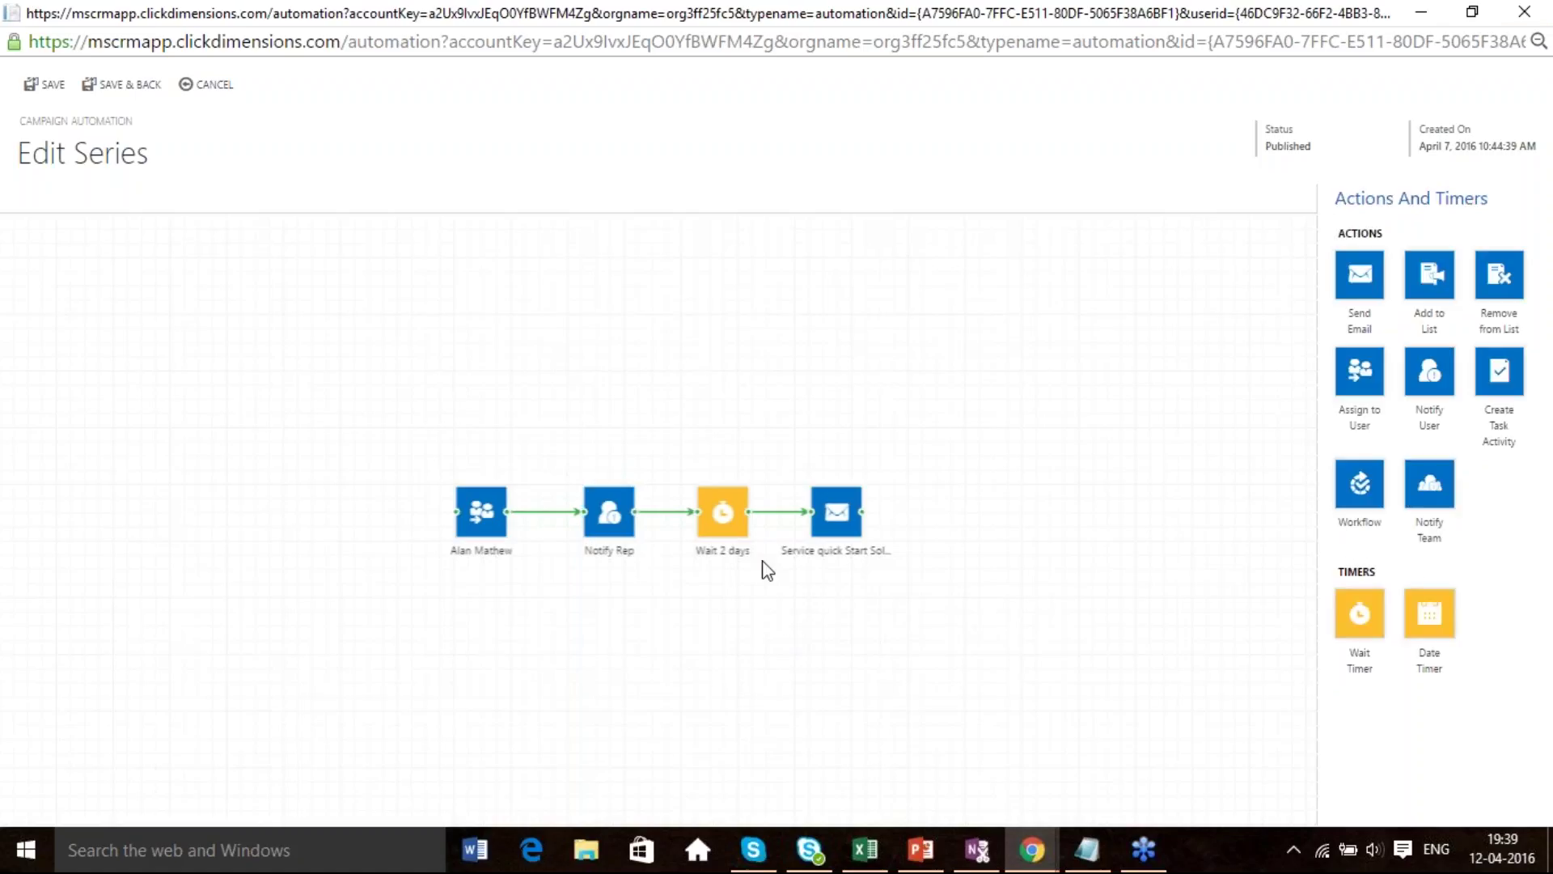
Inspect the settings of the Wait 2 days timer and the service quick start email action, and close the builder.
{"action": "left_click", "coordinate": [731, 534]}
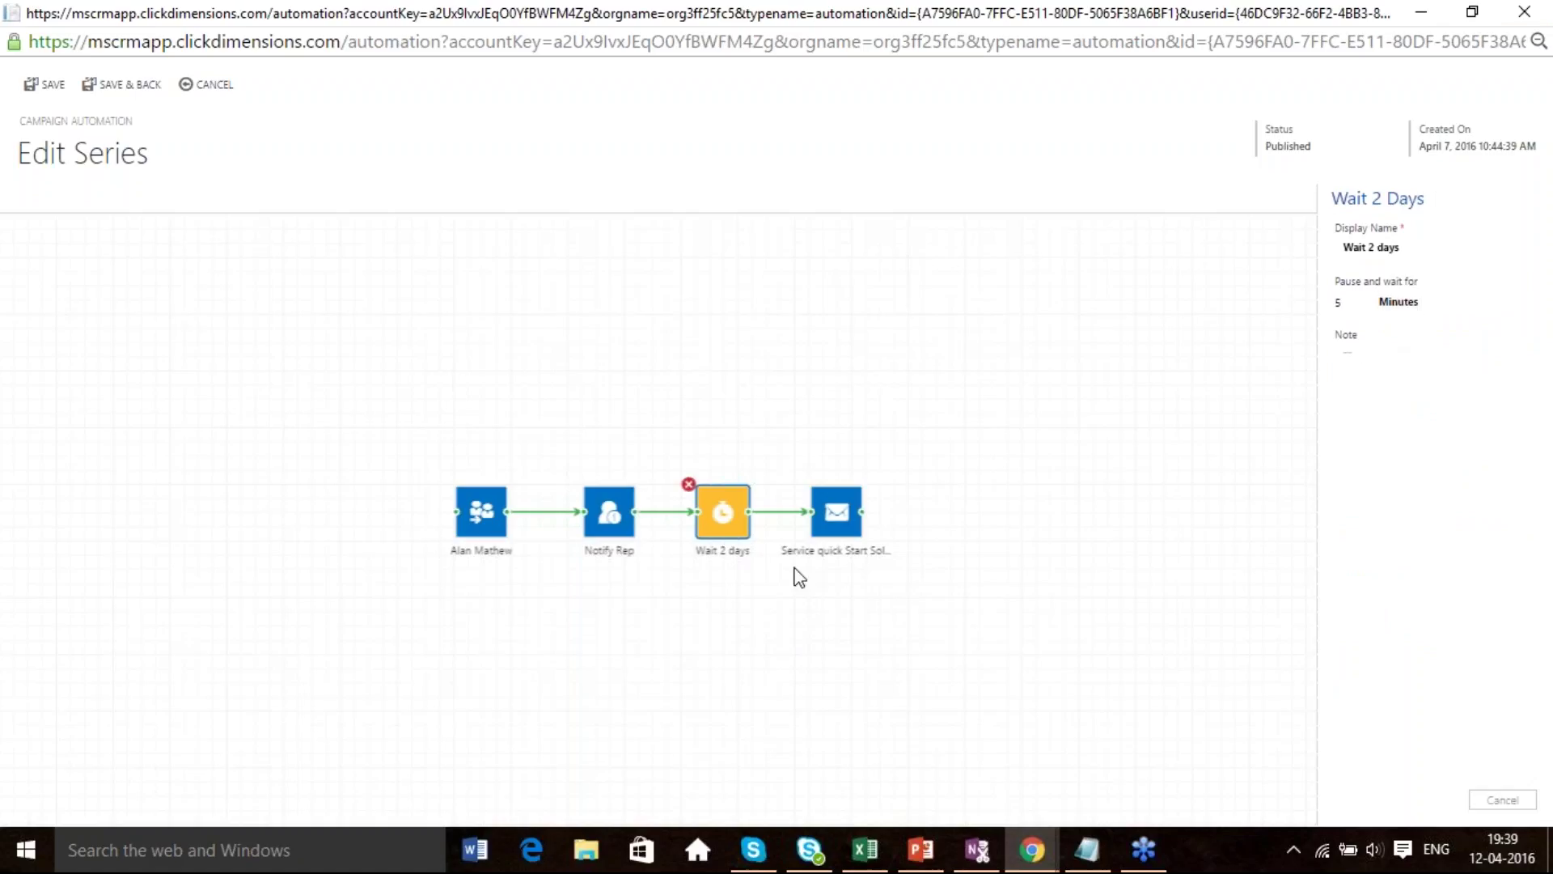
{"action": "left_click", "coordinate": [832, 530]}
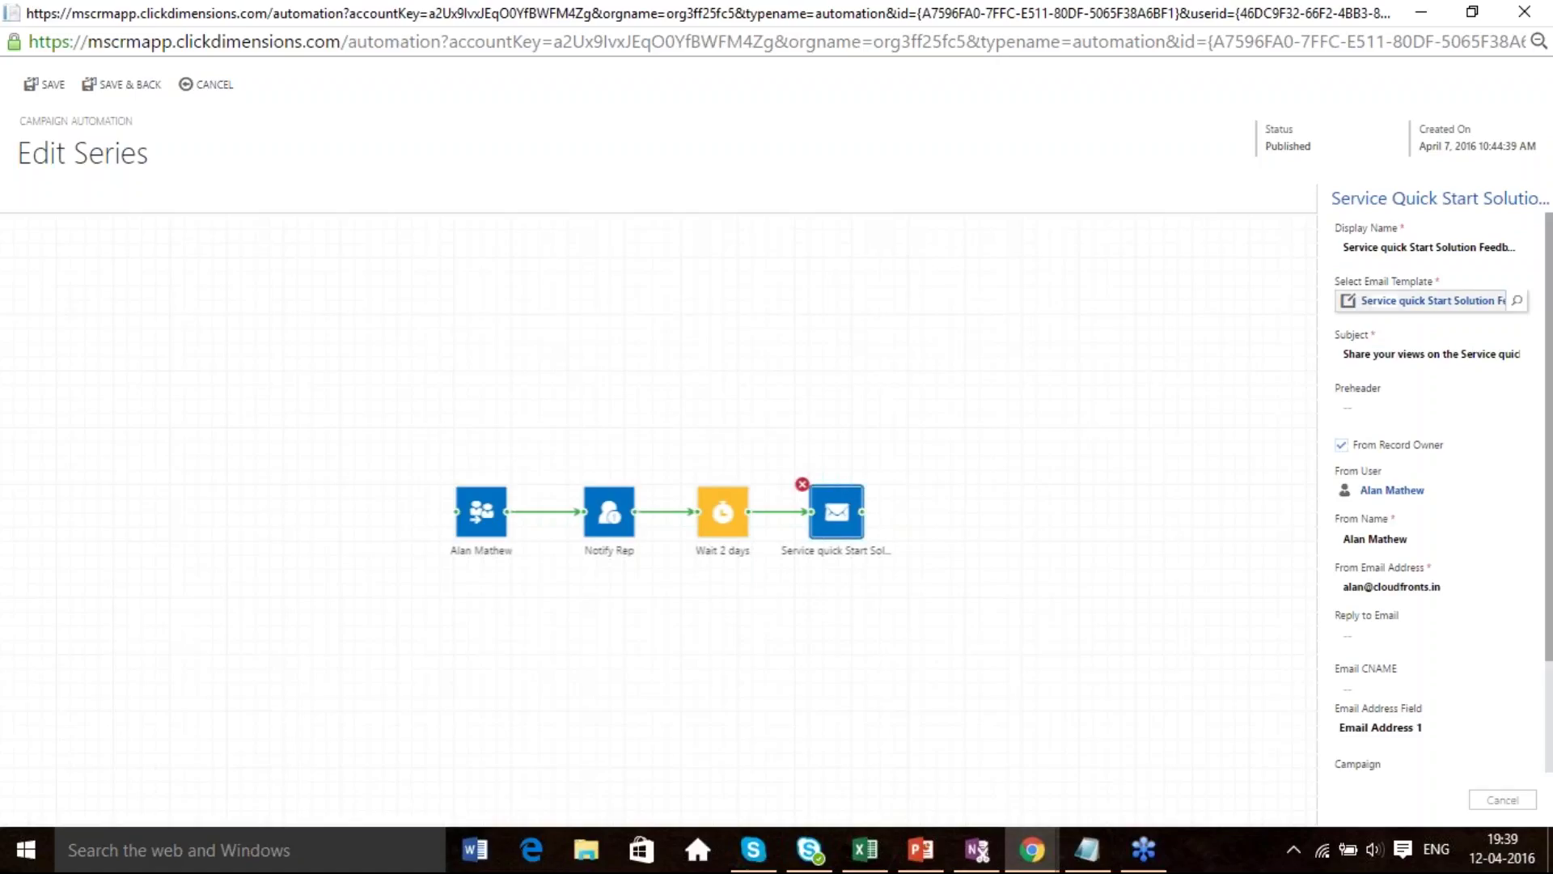
{"action": "left_click", "coordinate": [960, 521]}
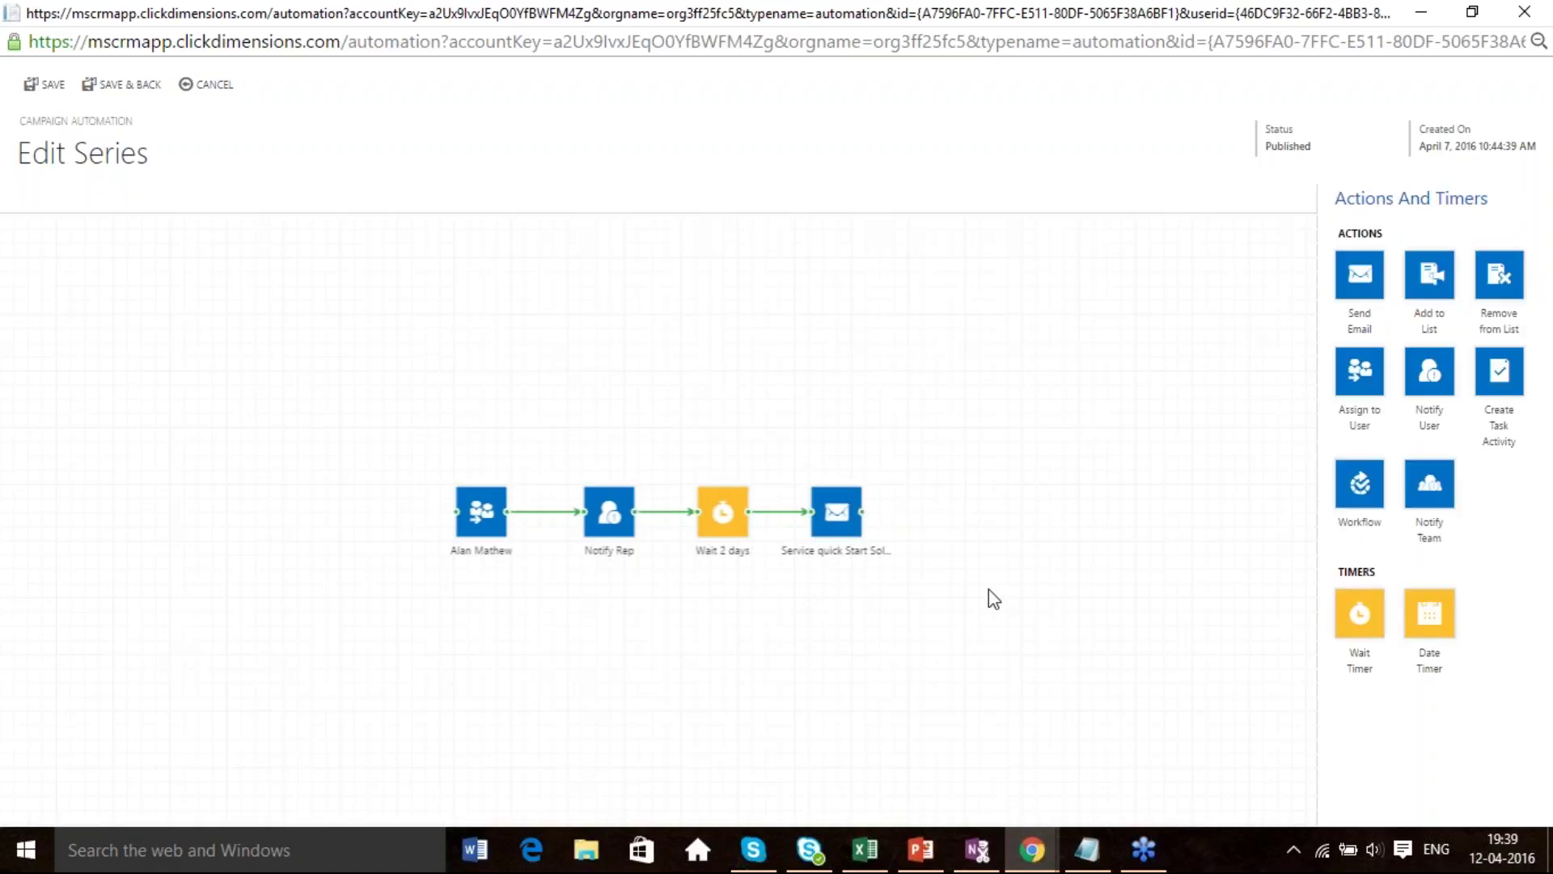
{"action": "left_click", "coordinate": [1524, 11]}
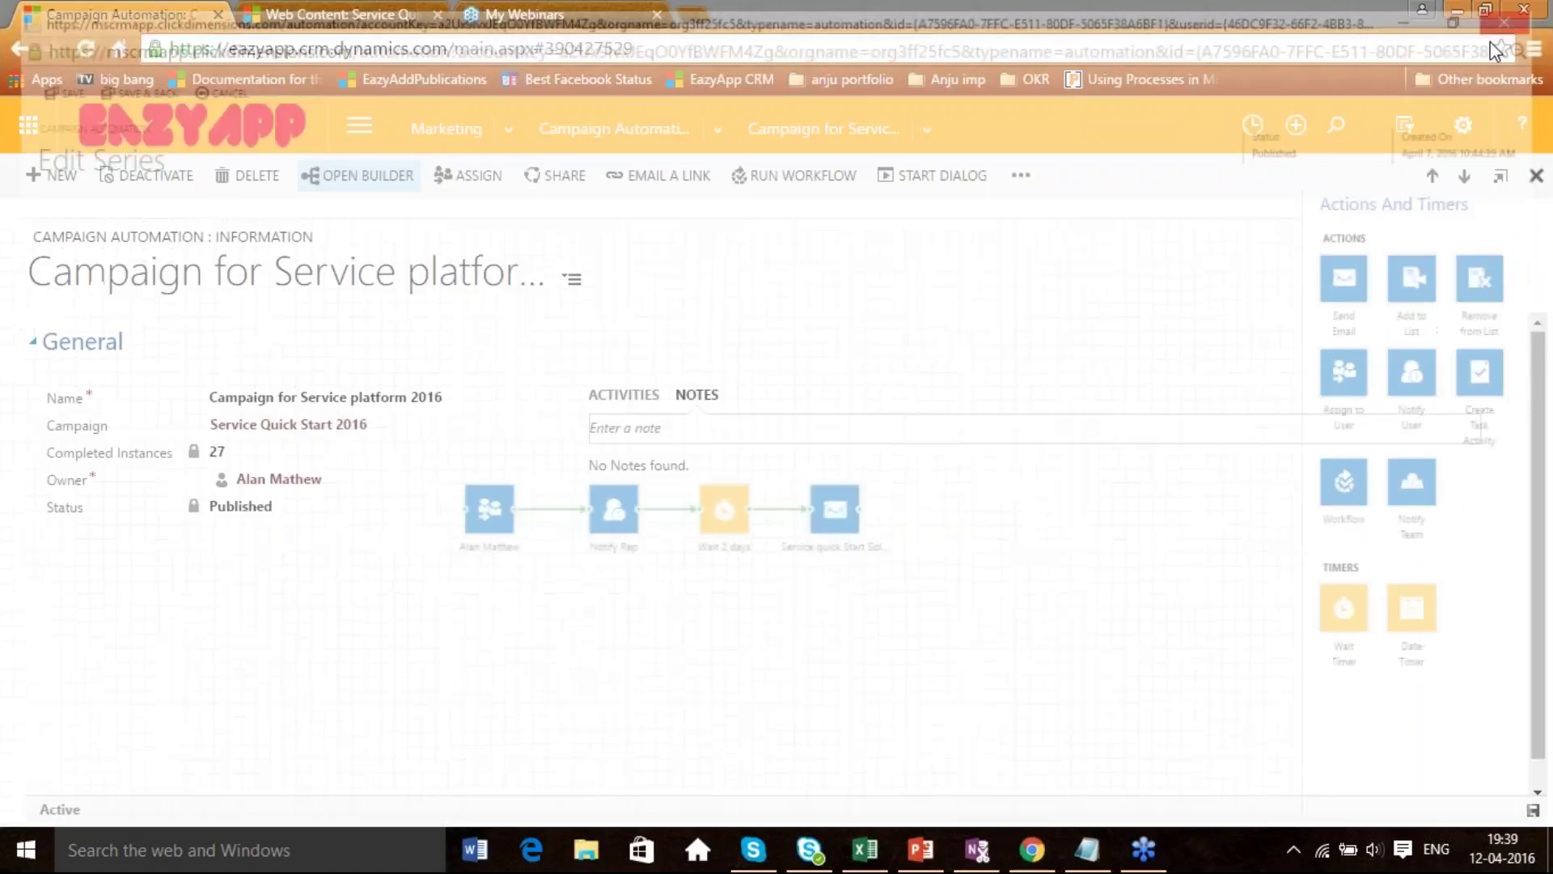
Reopen the campaign in a maximized builder and view the settings of the Email Interaction 1 trigger.
{"action": "left_click", "coordinate": [372, 176]}
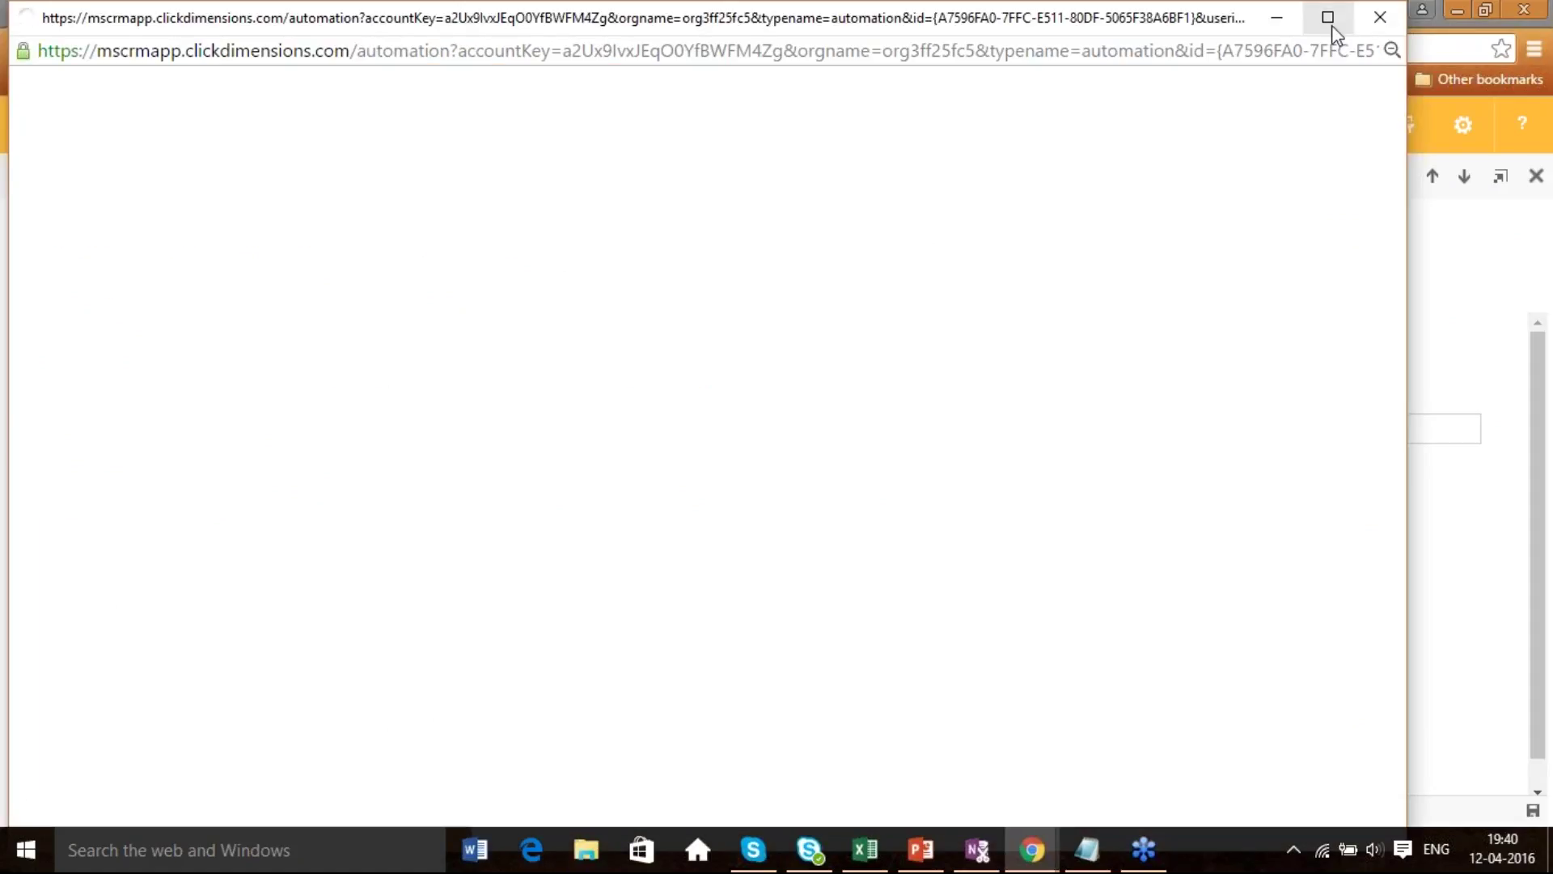
{"action": "left_click", "coordinate": [1330, 26]}
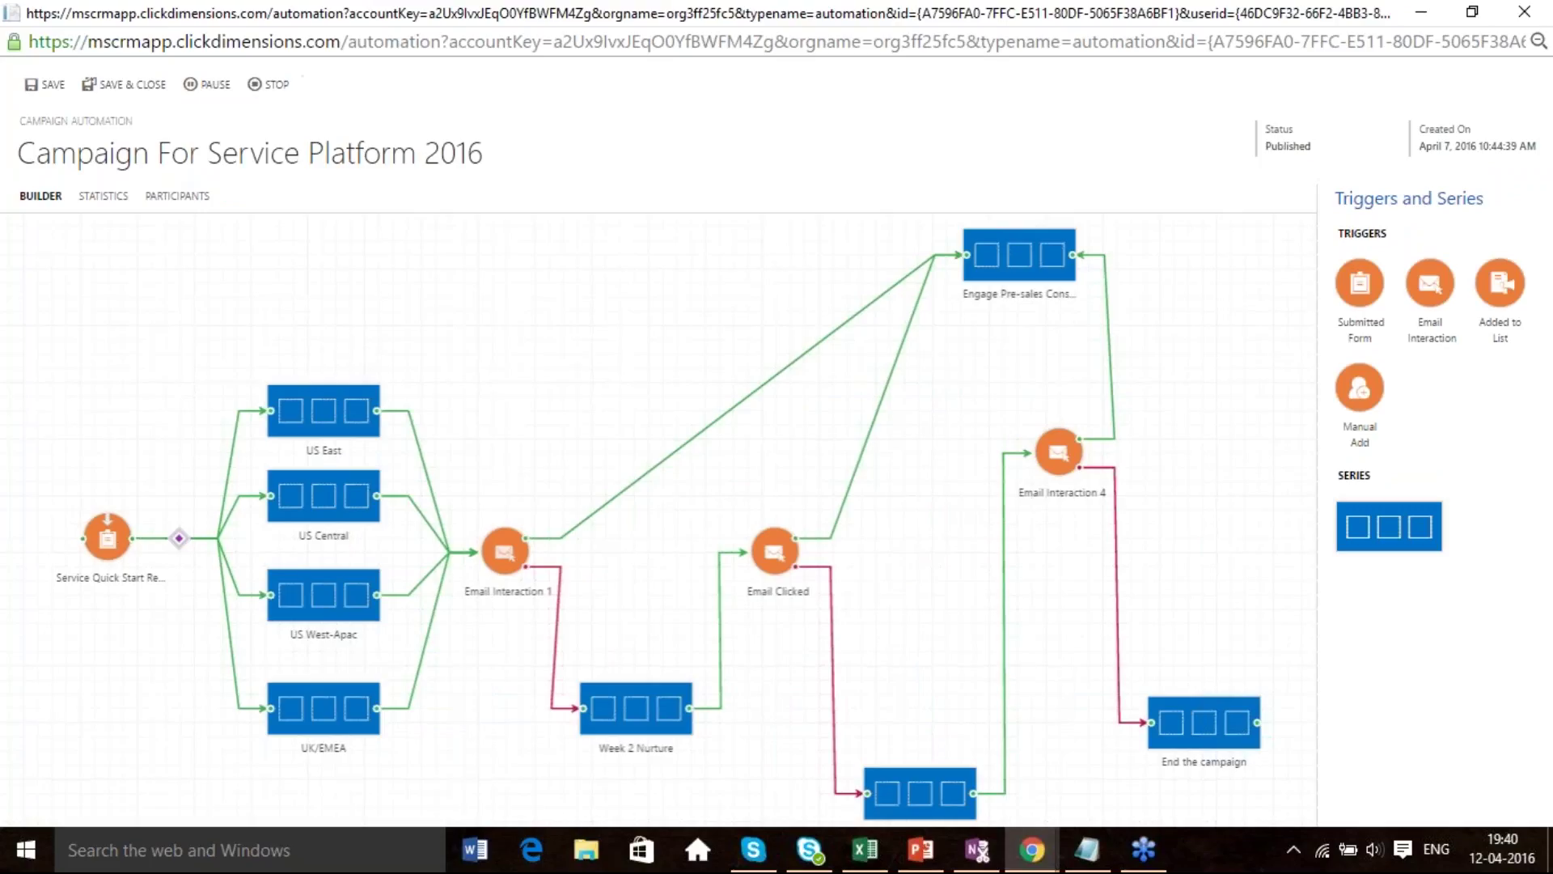
{"action": "left_click", "coordinate": [503, 566]}
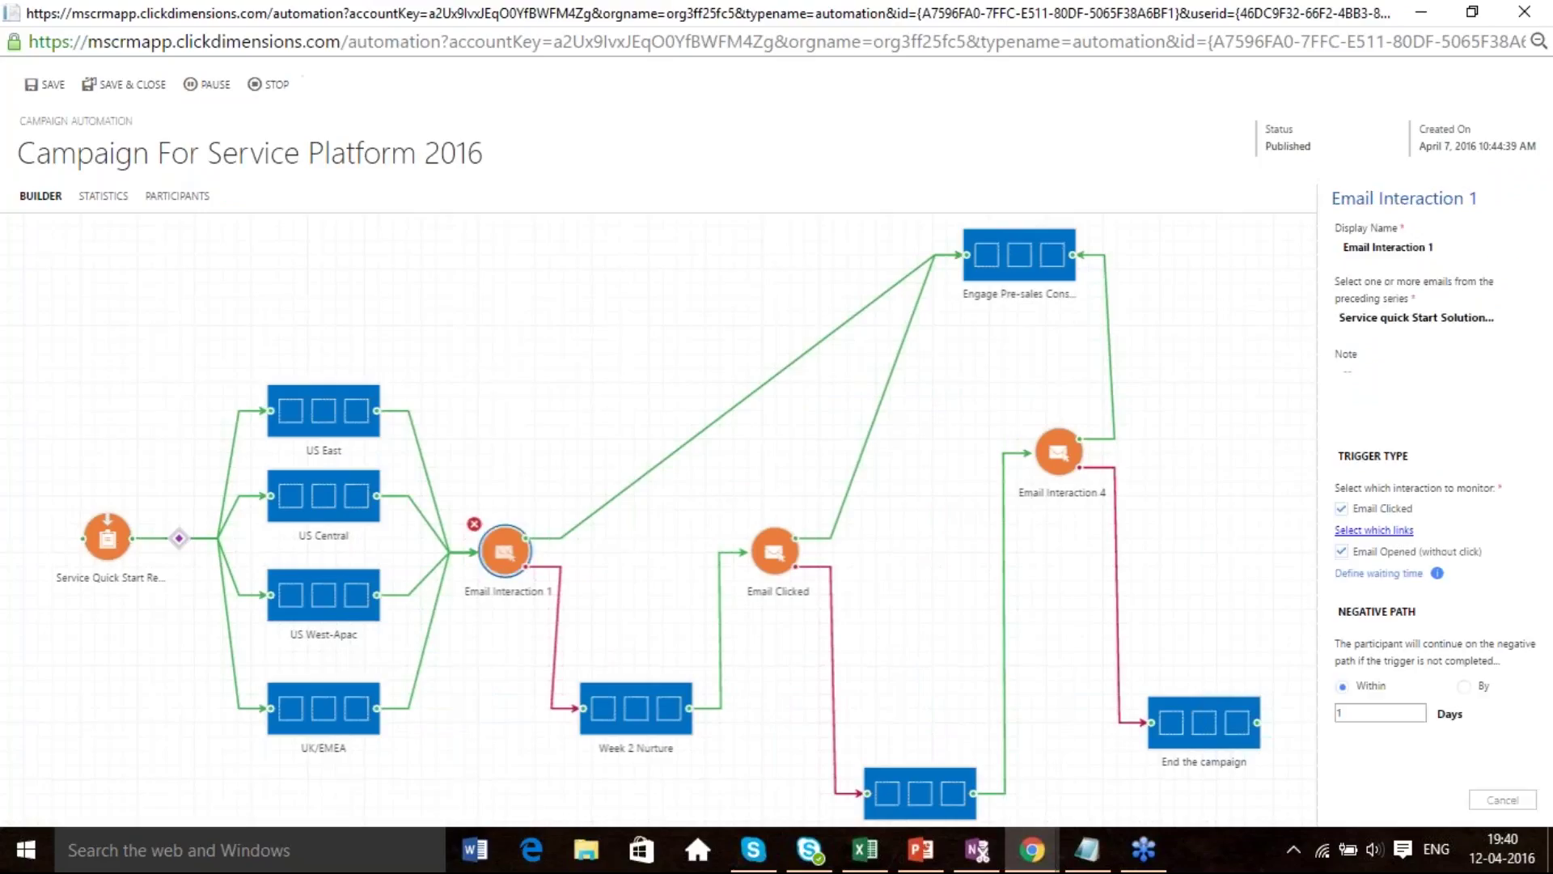
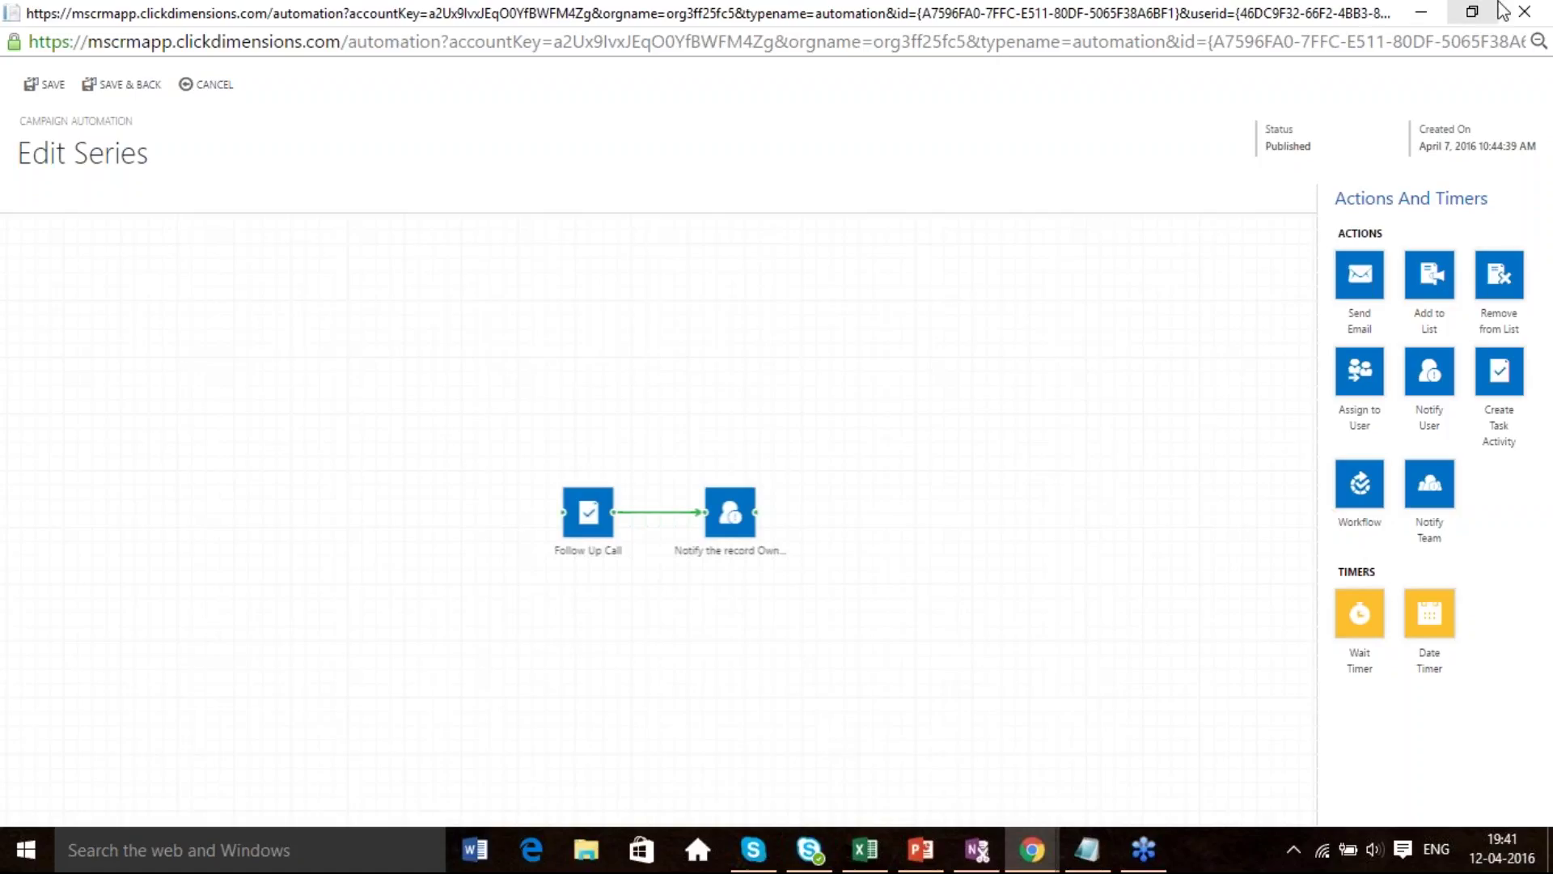
Leave the Engage Pre-sales Consultant series, view the actions and timers in the Week 2 Nurture series, and close the builder.
{"action": "left_click", "coordinate": [208, 84]}
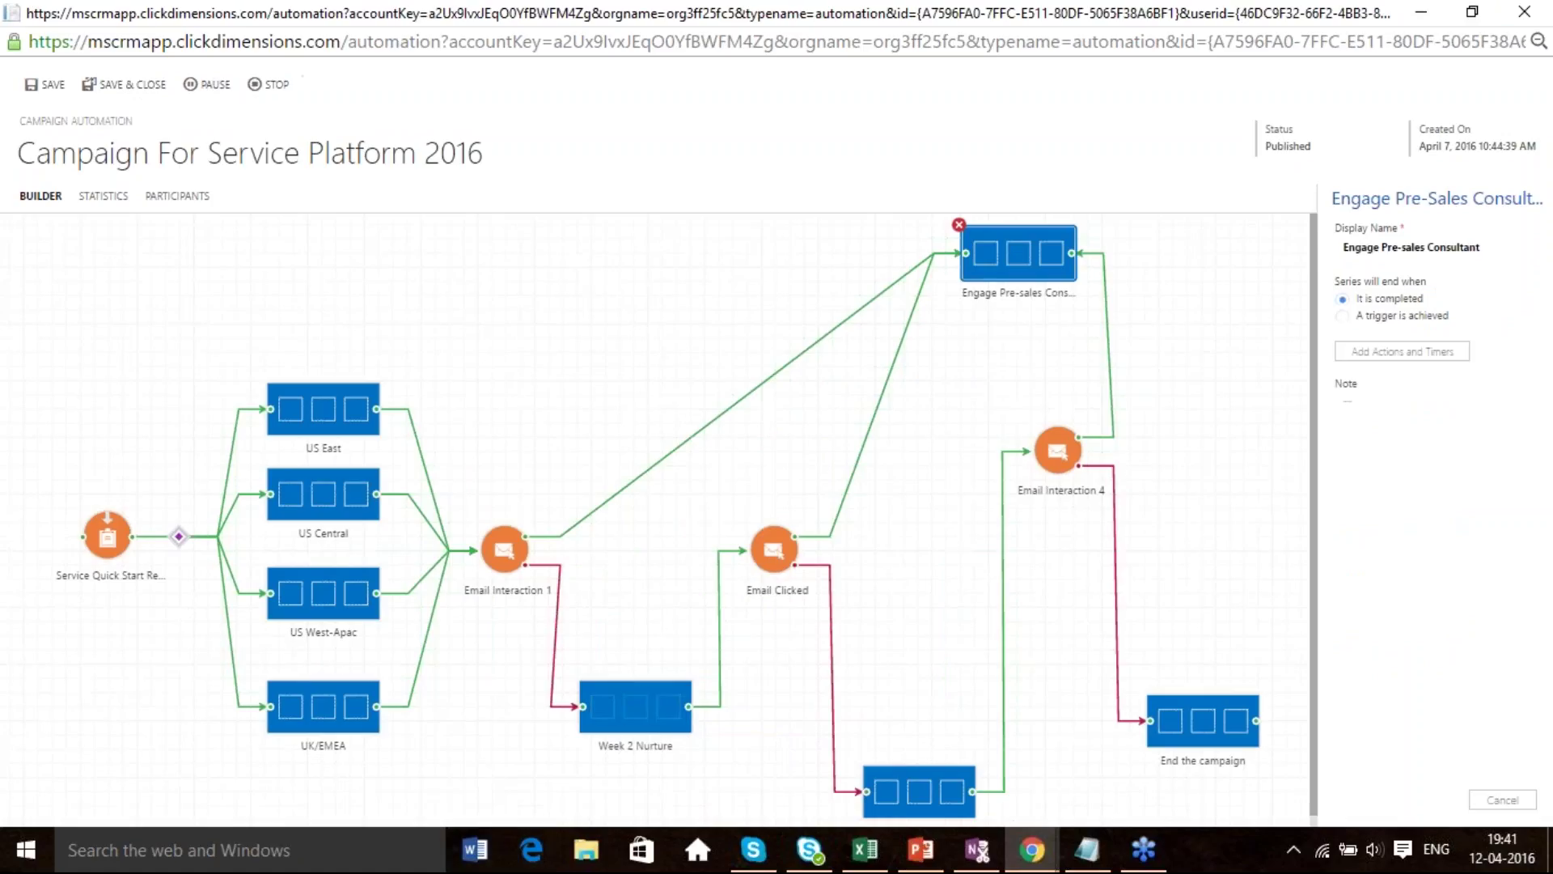
{"action": "left_click", "coordinate": [649, 726]}
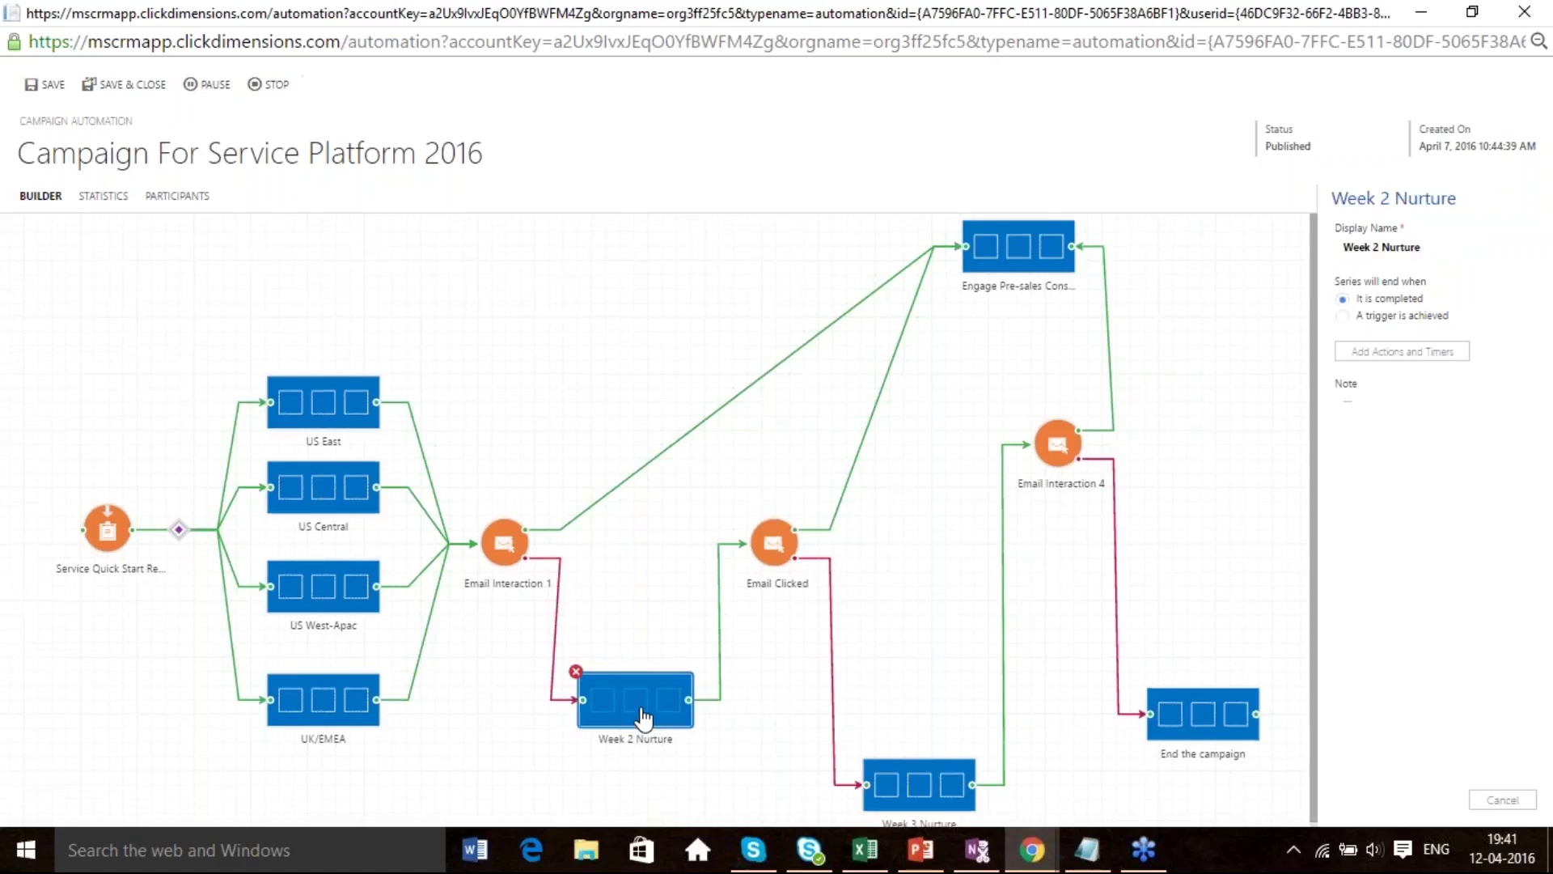
{"action": "double_click", "coordinate": [643, 717]}
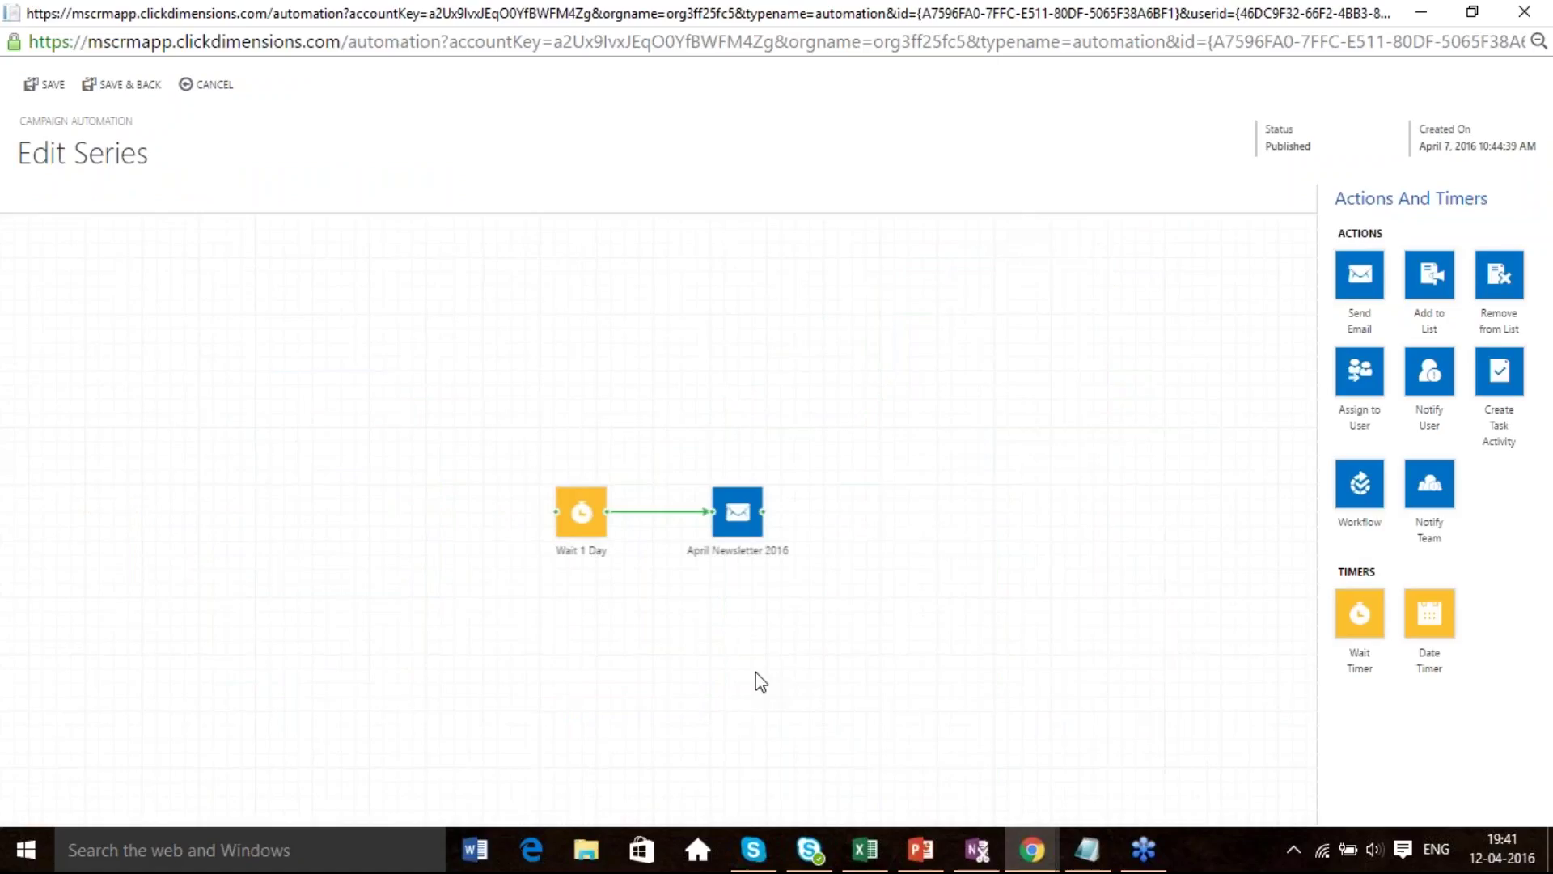
{"action": "left_click", "coordinate": [1524, 11]}
Reopen the builder, view the Email Clicked trigger's settings, and highlight the positive path from Email Interaction 1 to Engage Pre-sales Consultant.
{"action": "left_click", "coordinate": [375, 176]}
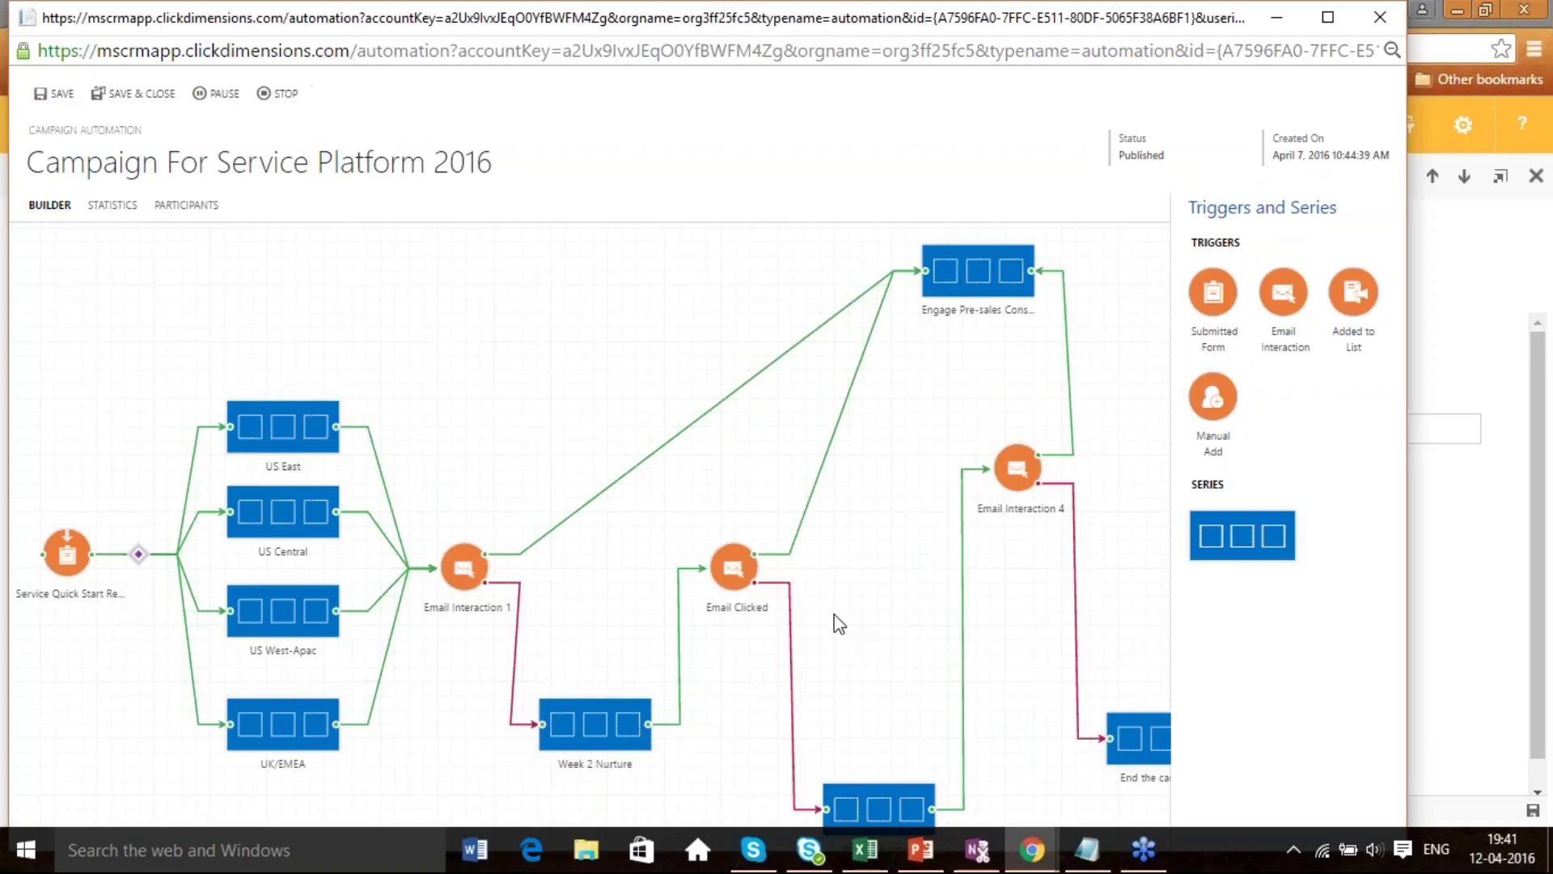
{"action": "left_click", "coordinate": [732, 566]}
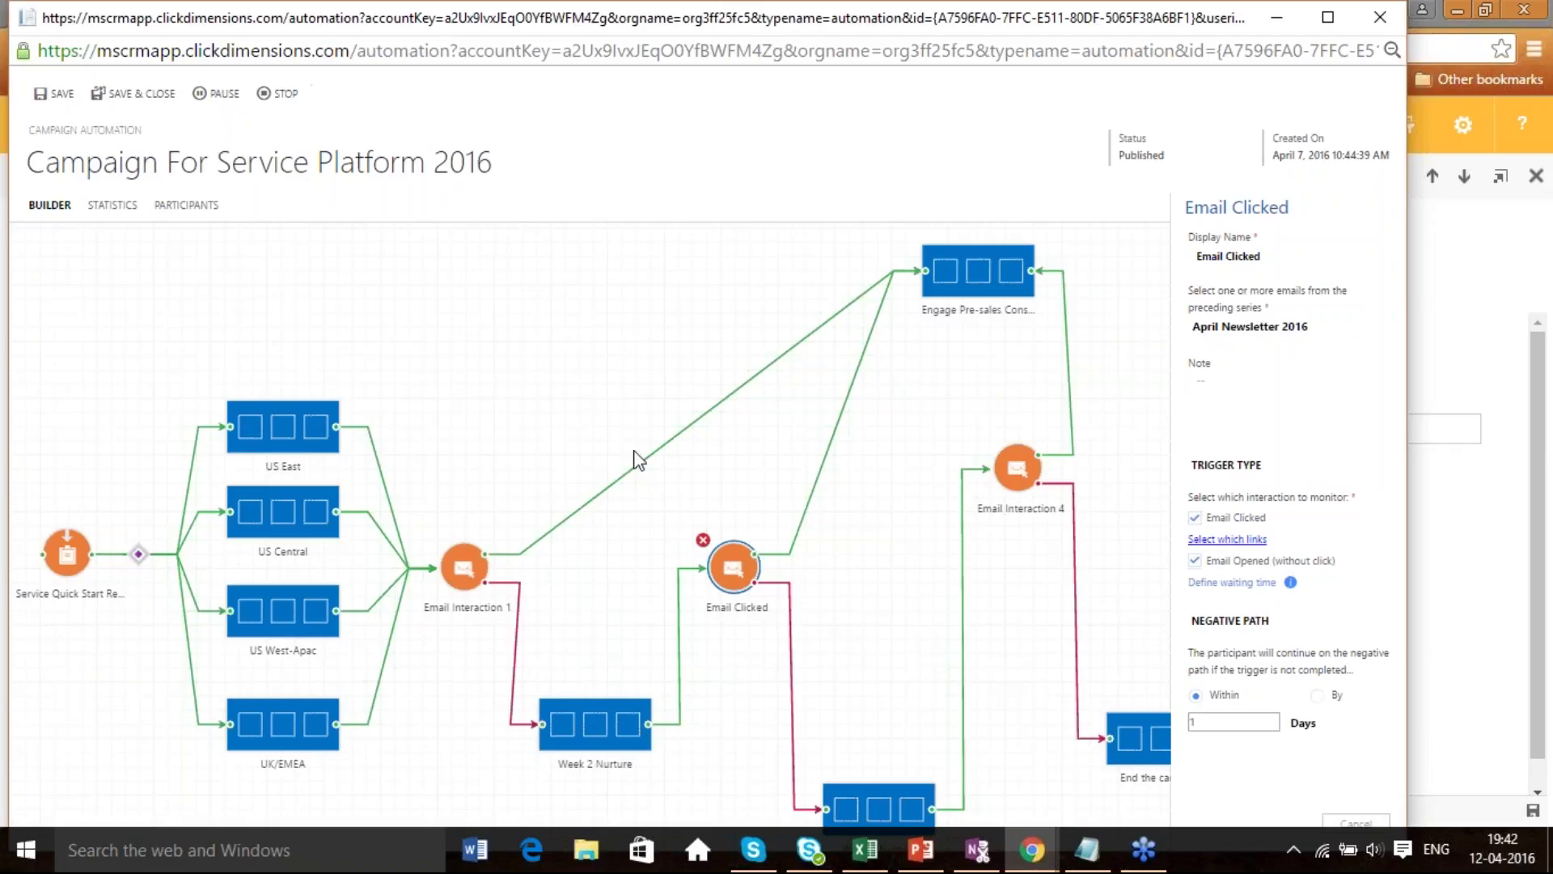
{"action": "left_click", "coordinate": [569, 516]}
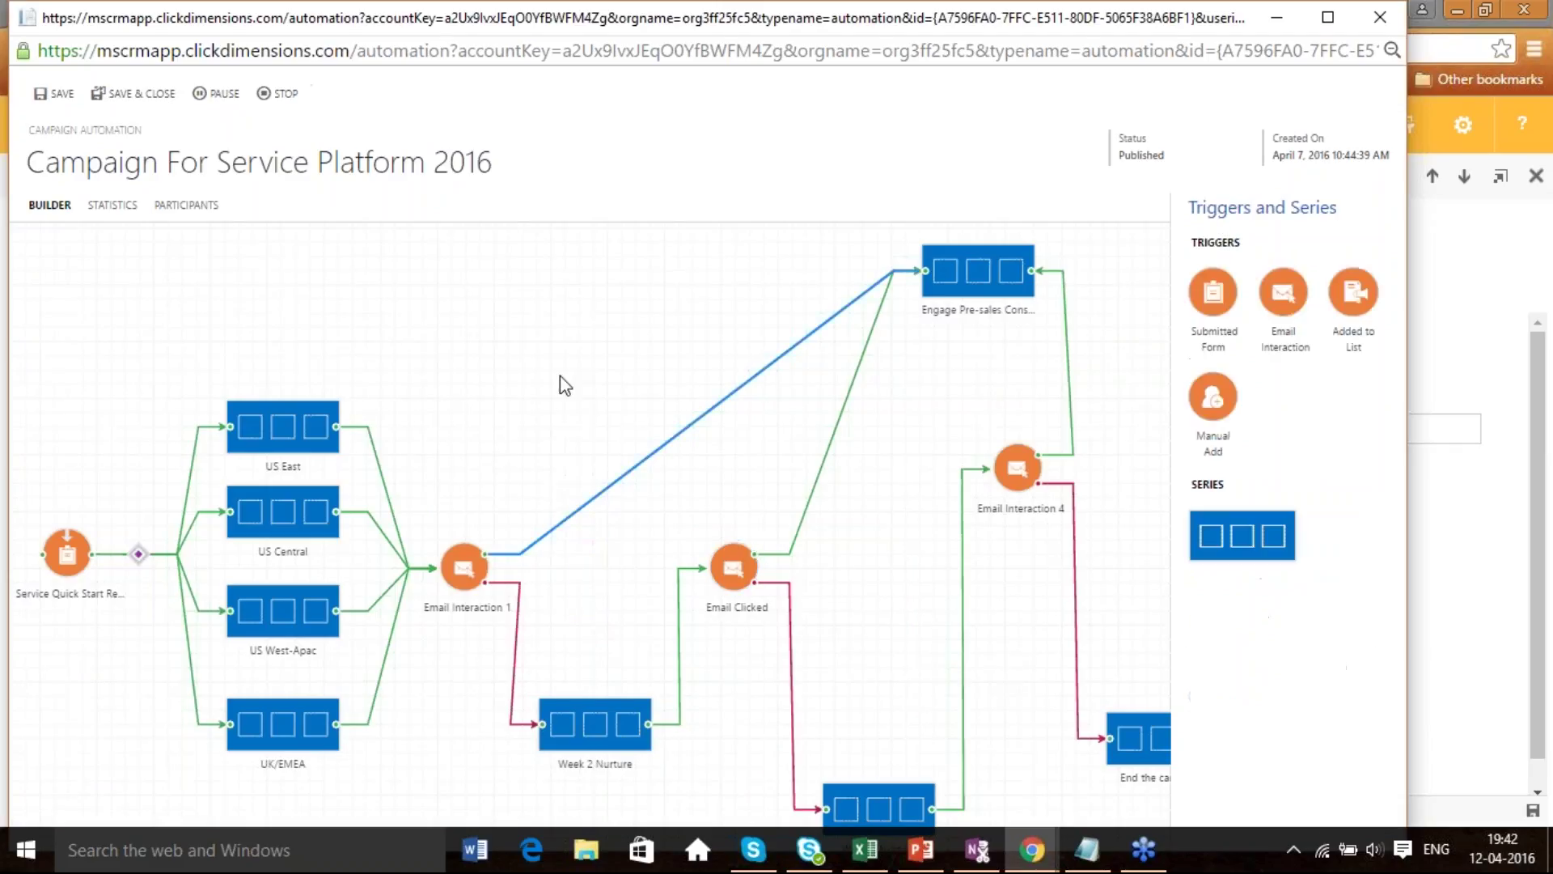
{"action": "left_click_drag", "start_coordinate": [560, 376], "coordinate": [511, 360]}
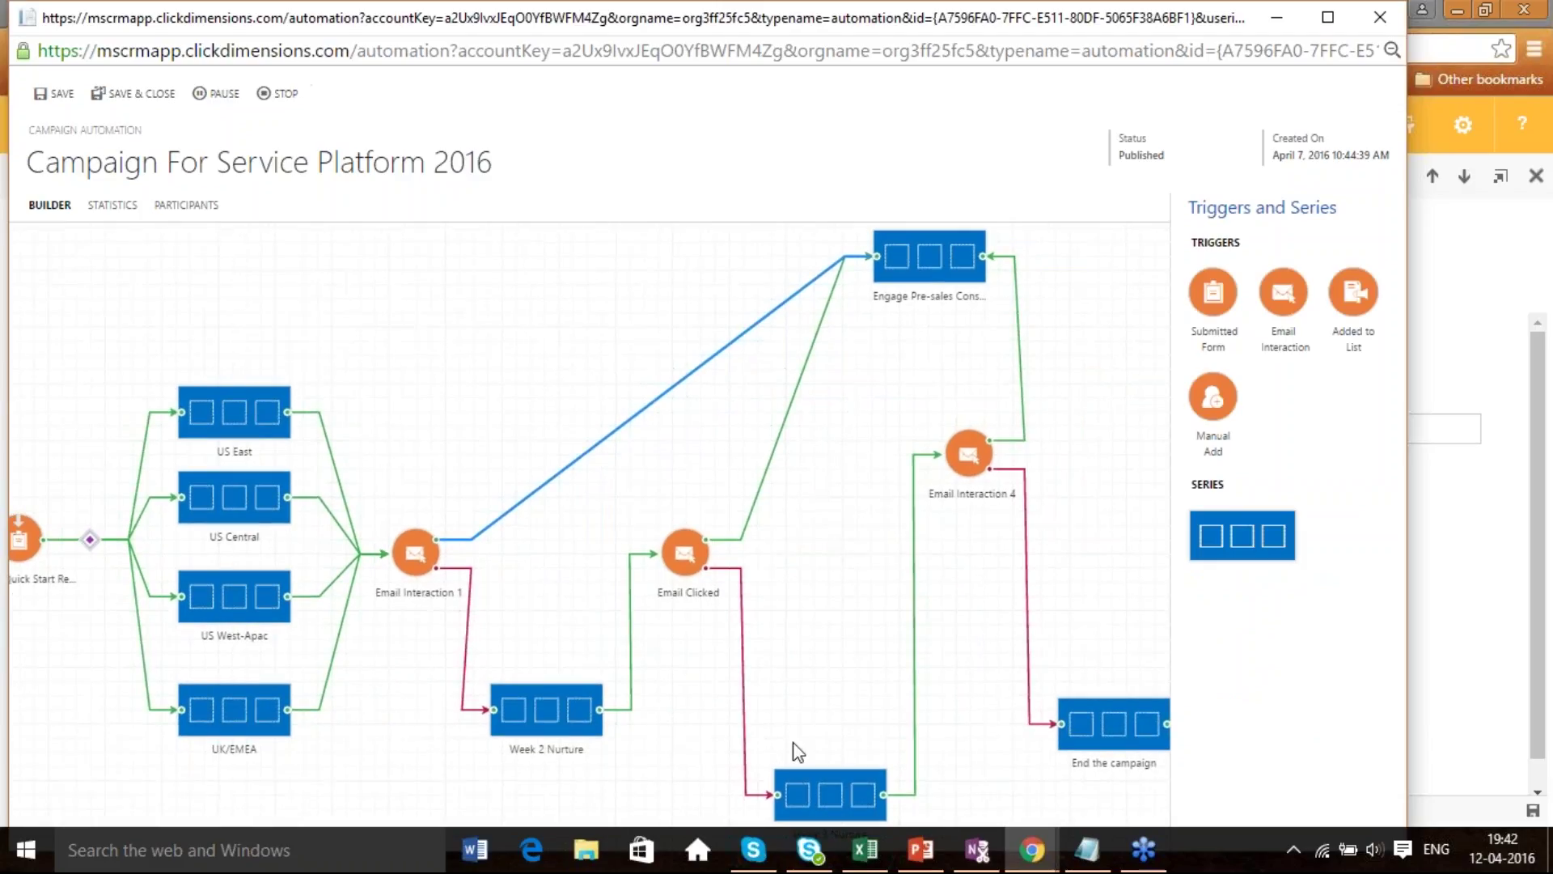
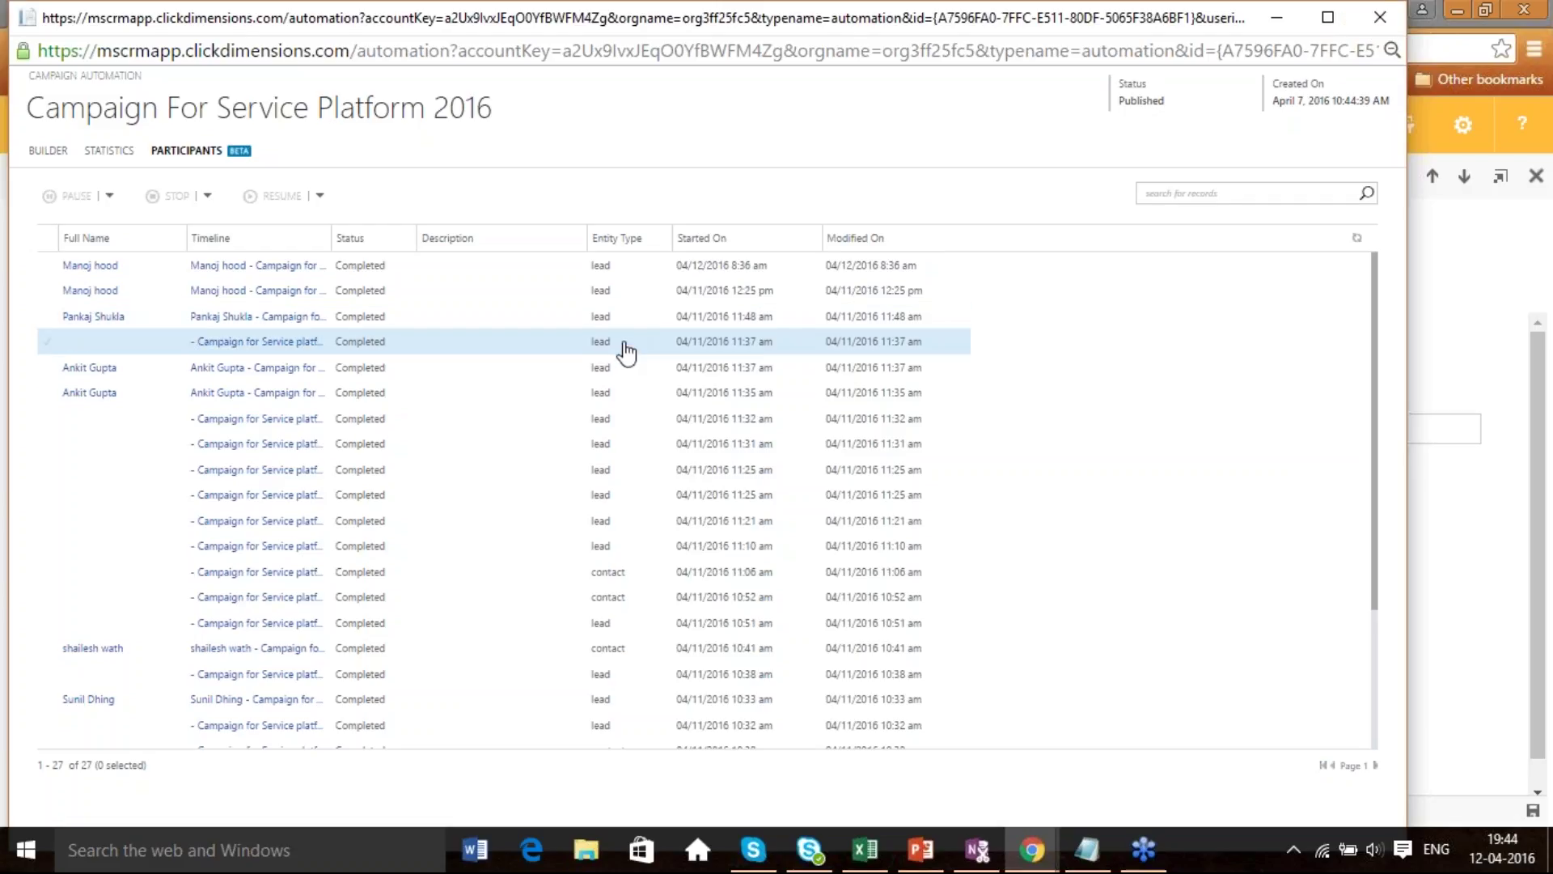
Return from the participants list to the campaign diagram, view the Engage Pre-sales Consultant series' actions, and close the builder.
{"action": "left_click", "coordinate": [64, 158]}
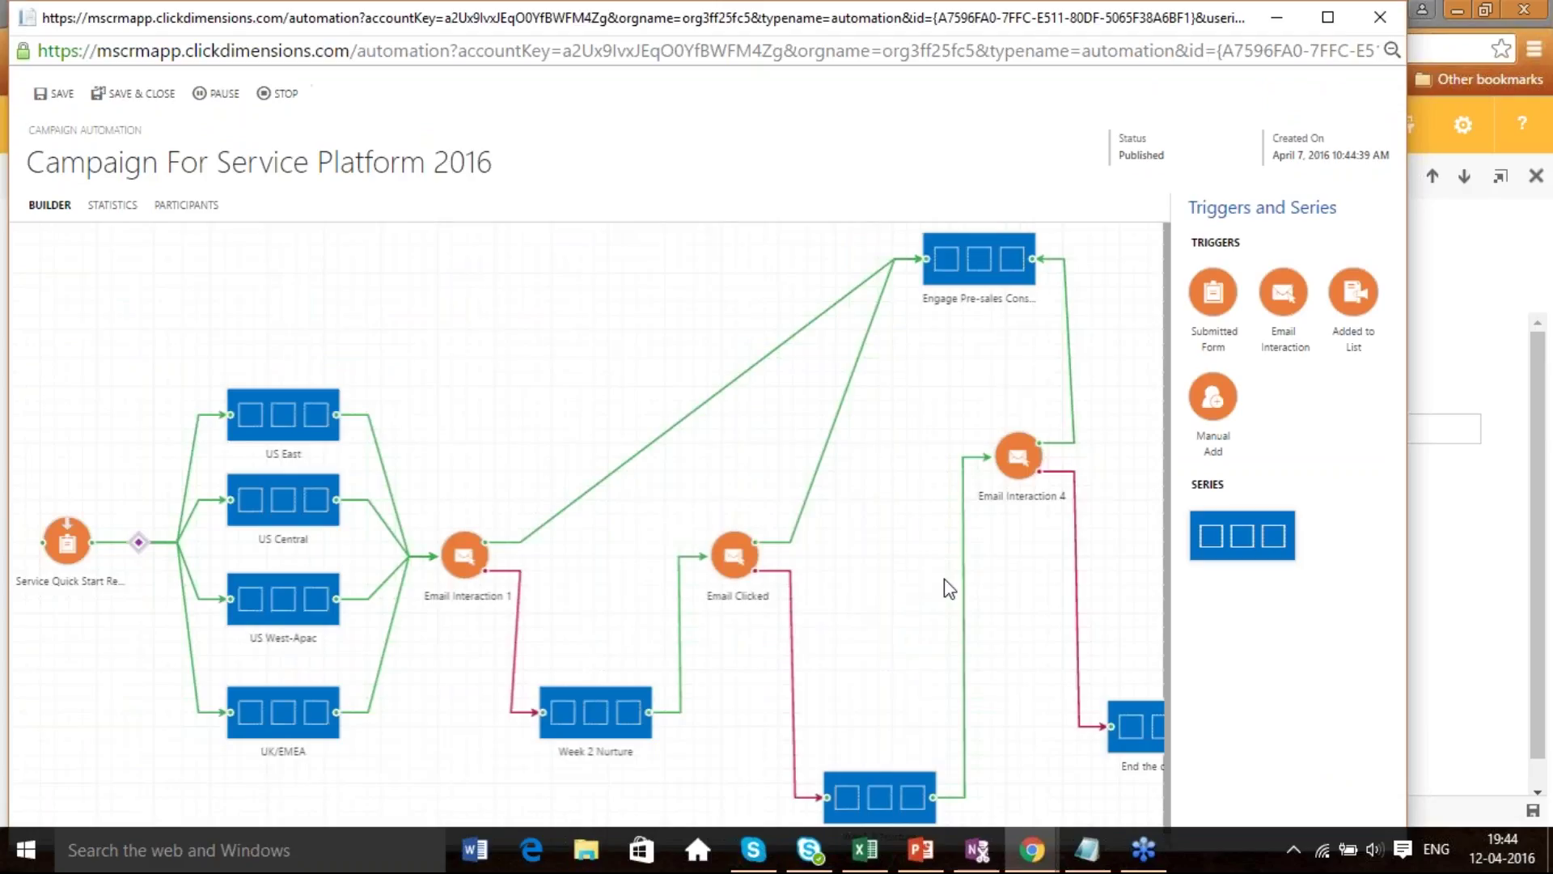
{"action": "left_click", "coordinate": [979, 263]}
{"action": "double_click", "coordinate": [979, 263]}
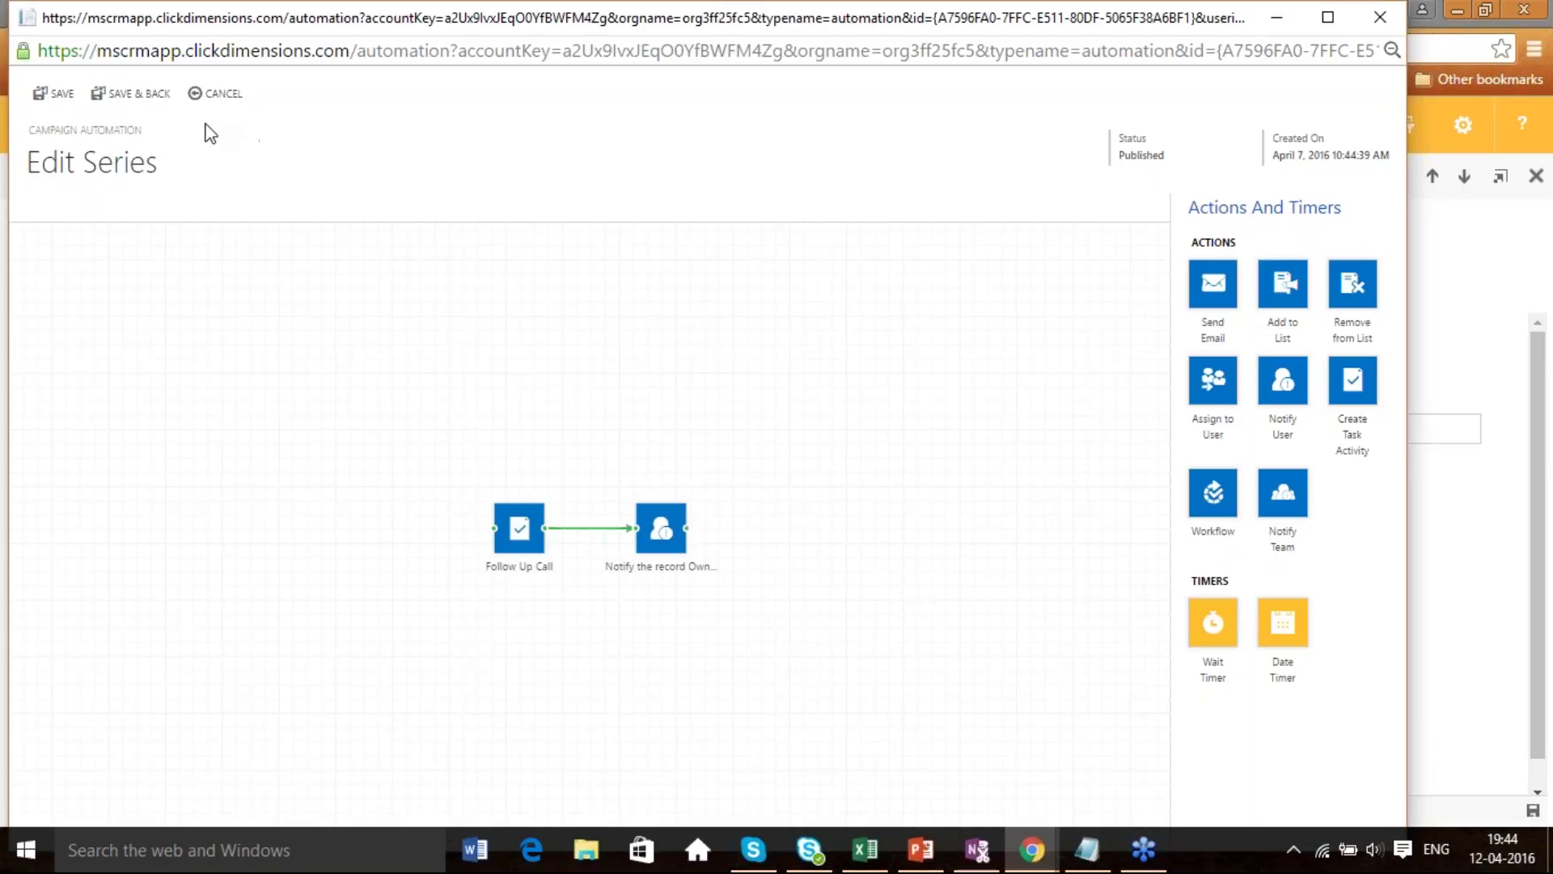
{"action": "left_click", "coordinate": [224, 96]}
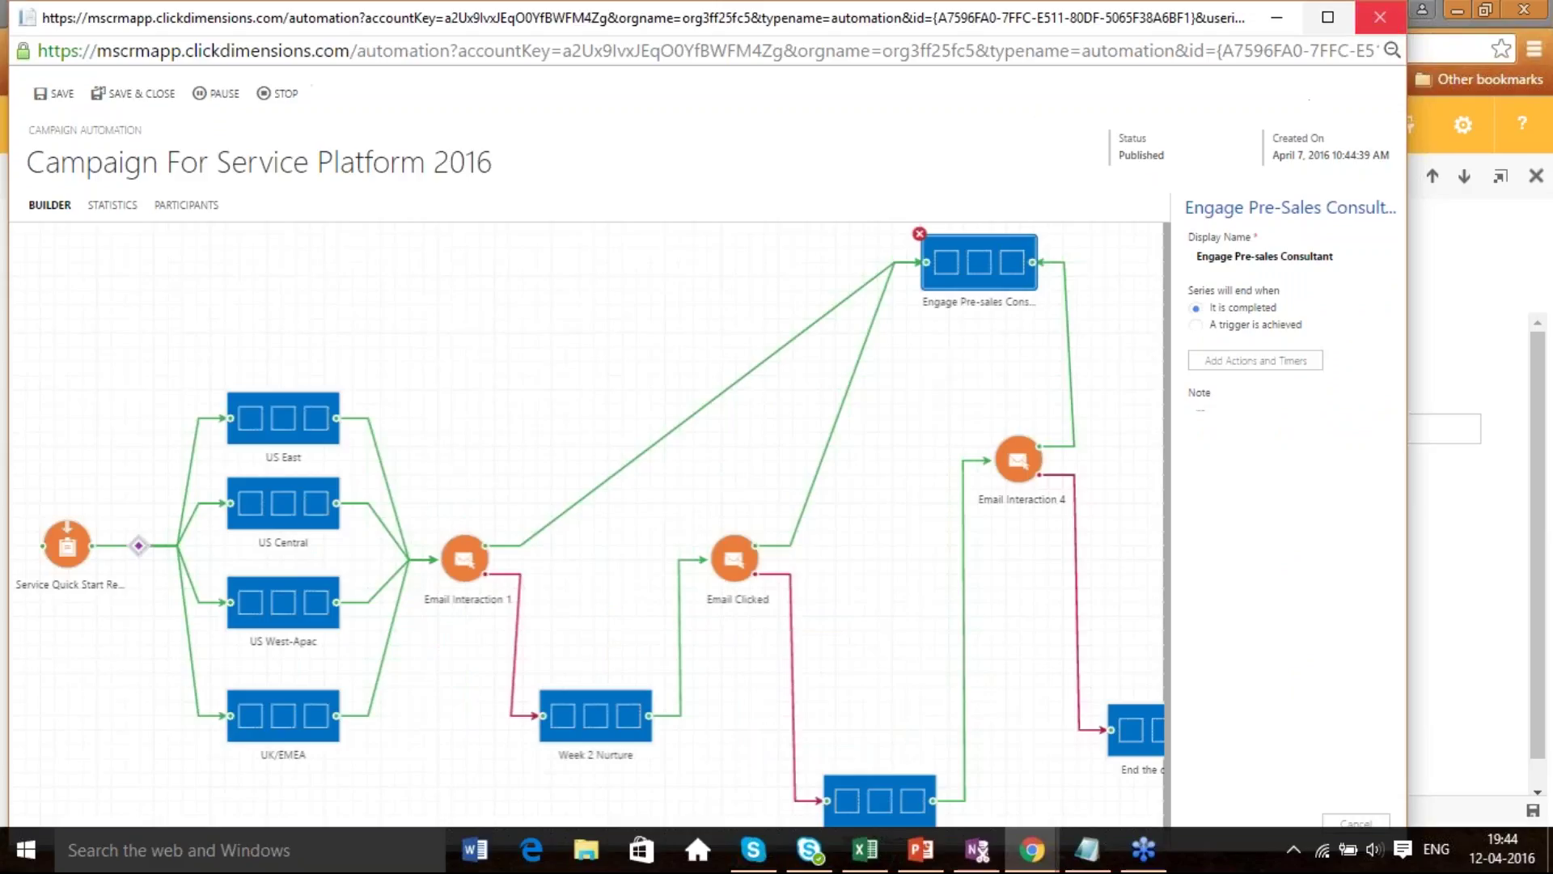
{"action": "left_click", "coordinate": [1366, 27]}
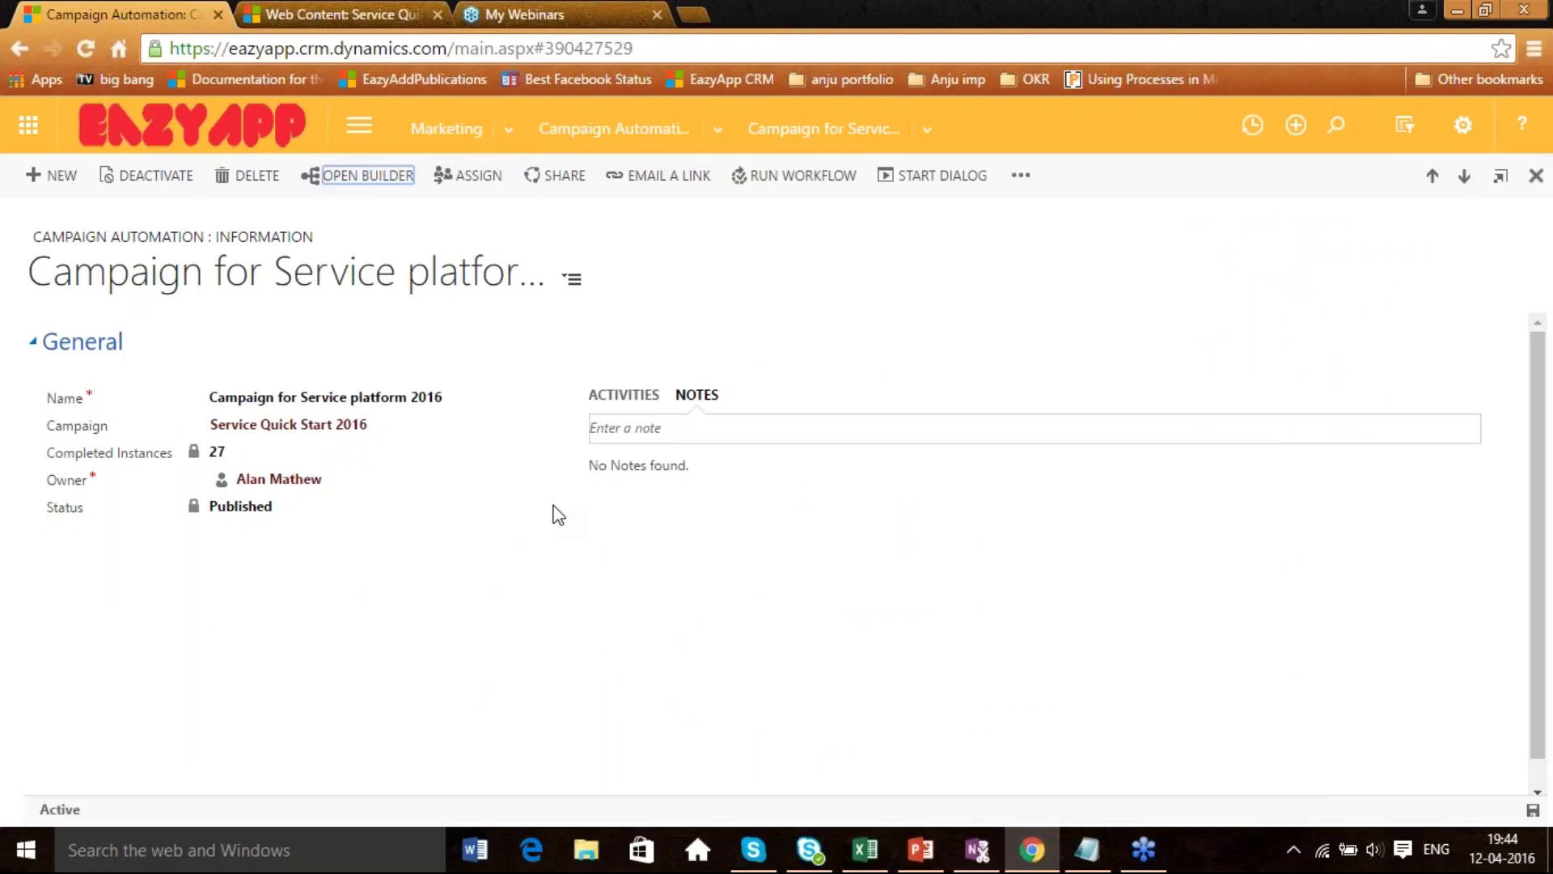
View the Mobile and Event Management entries of the Marketing area and the remaining areas of the site map.
{"action": "left_click", "coordinate": [350, 122]}
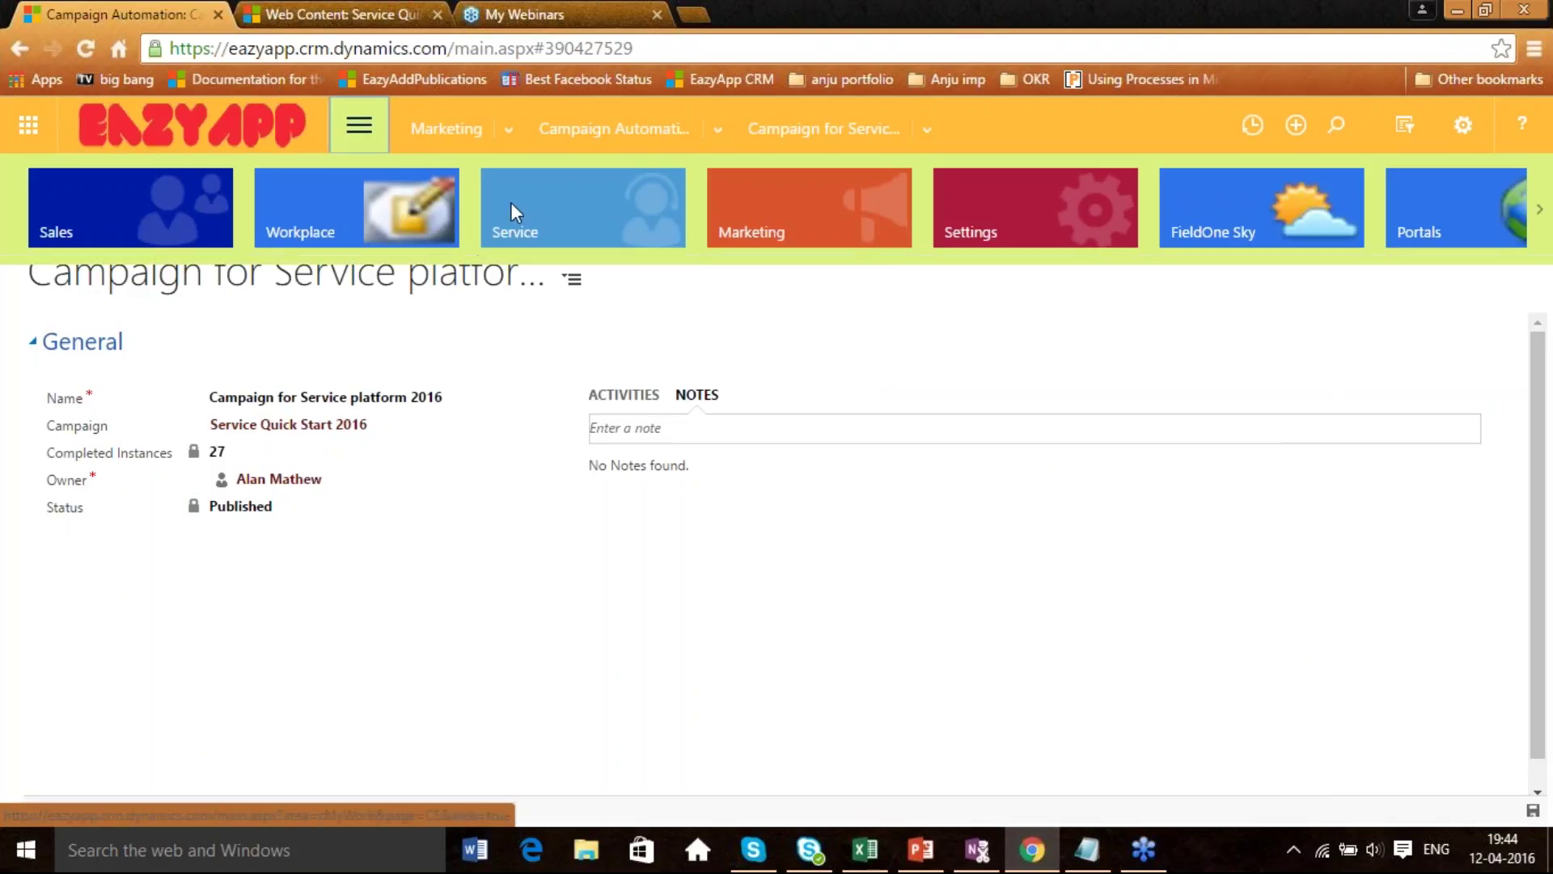
{"action": "left_click", "coordinate": [744, 206]}
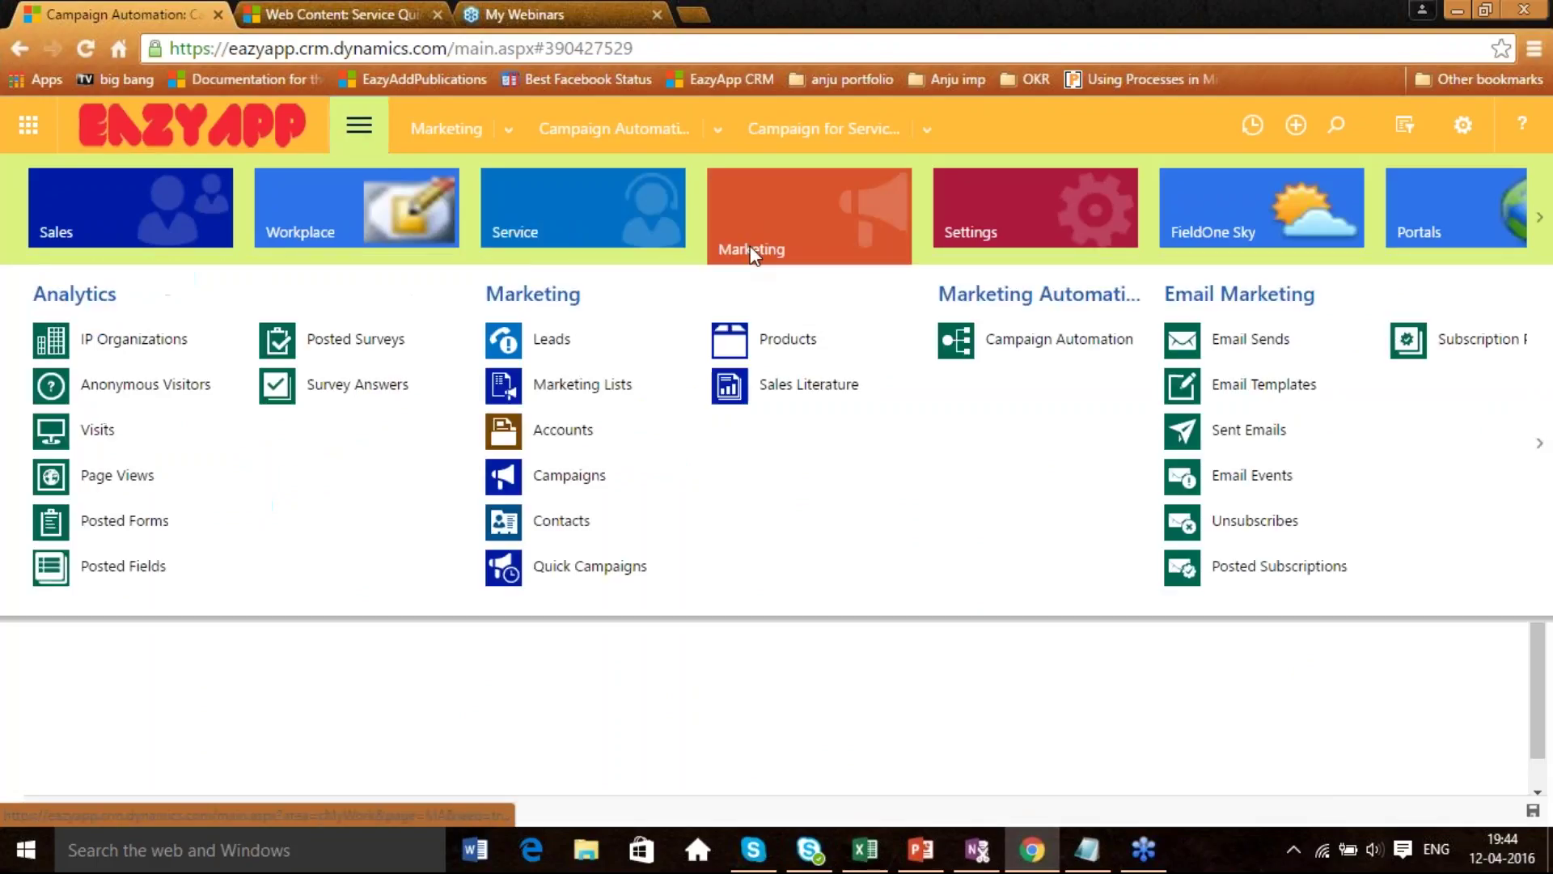
{"action": "left_click", "coordinate": [1537, 442]}
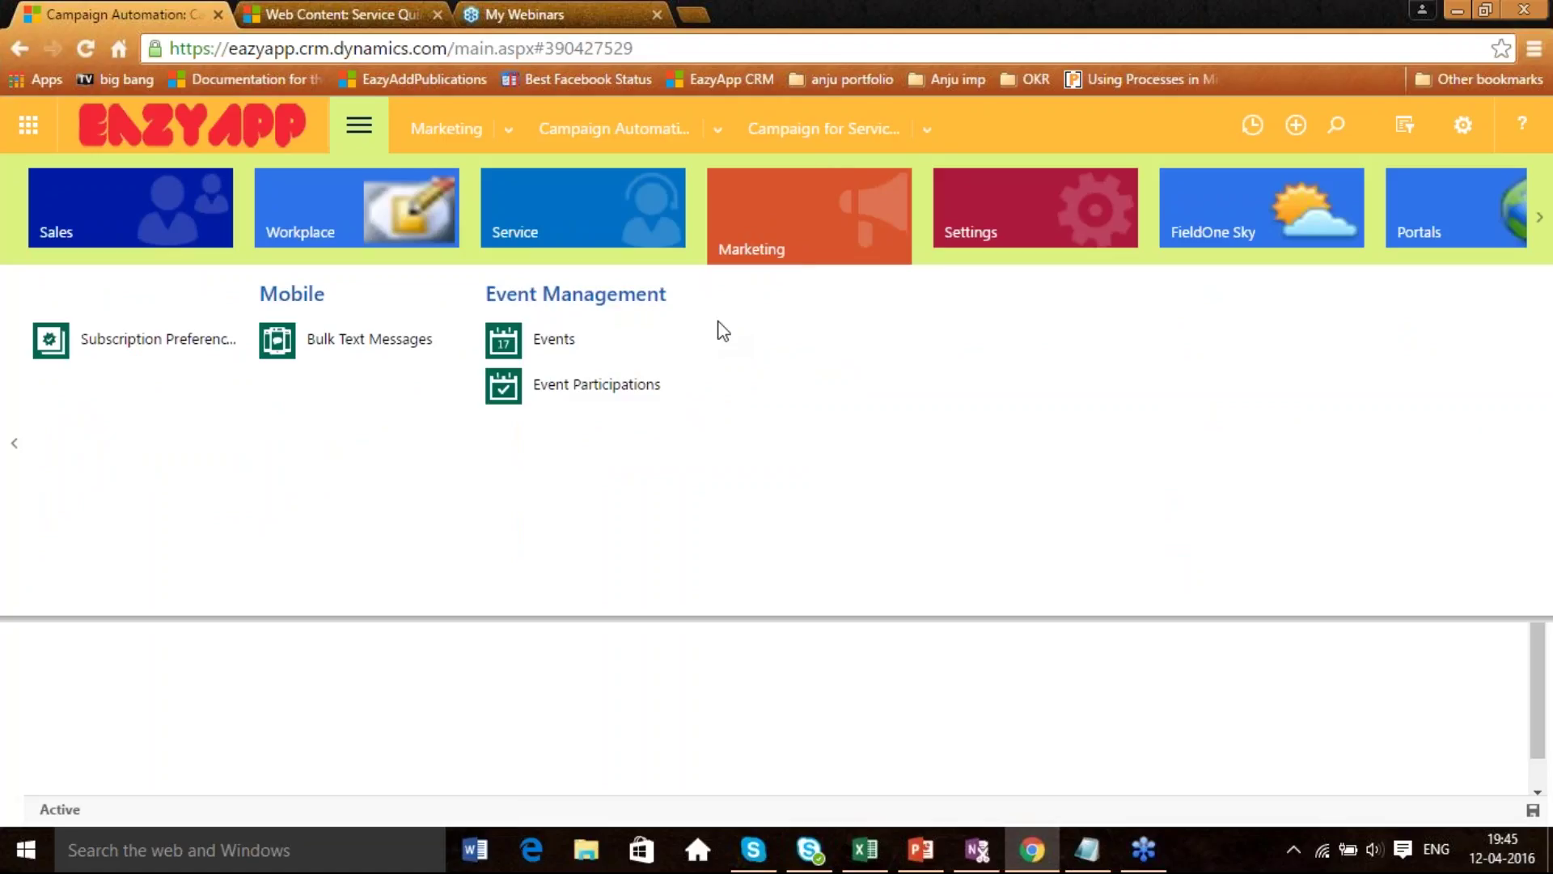
{"action": "left_click", "coordinate": [1540, 226]}
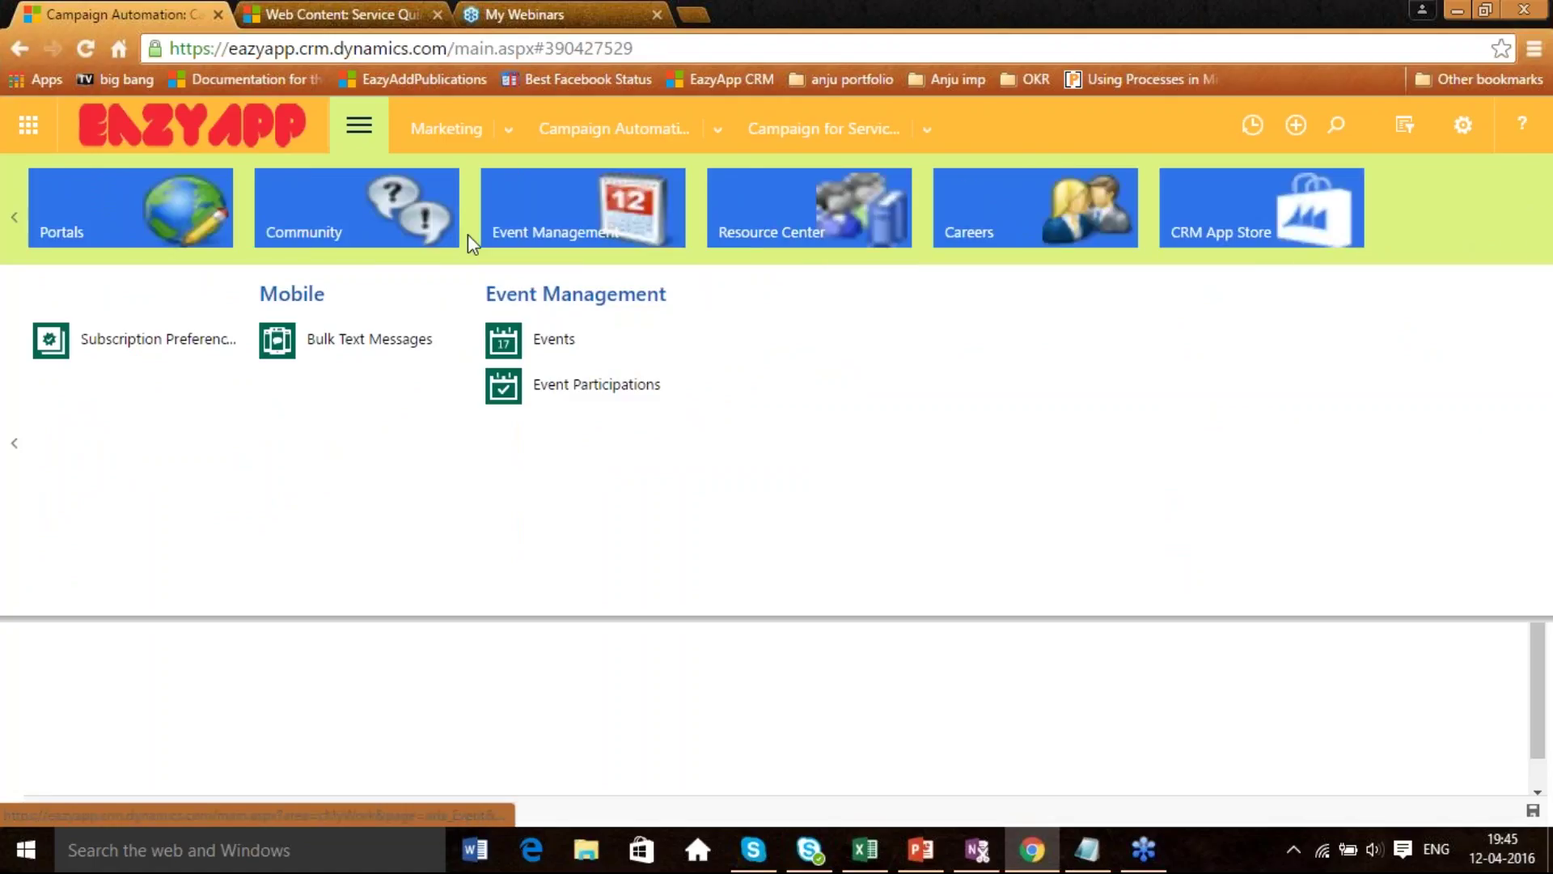
{"action": "left_click", "coordinate": [14, 217]}
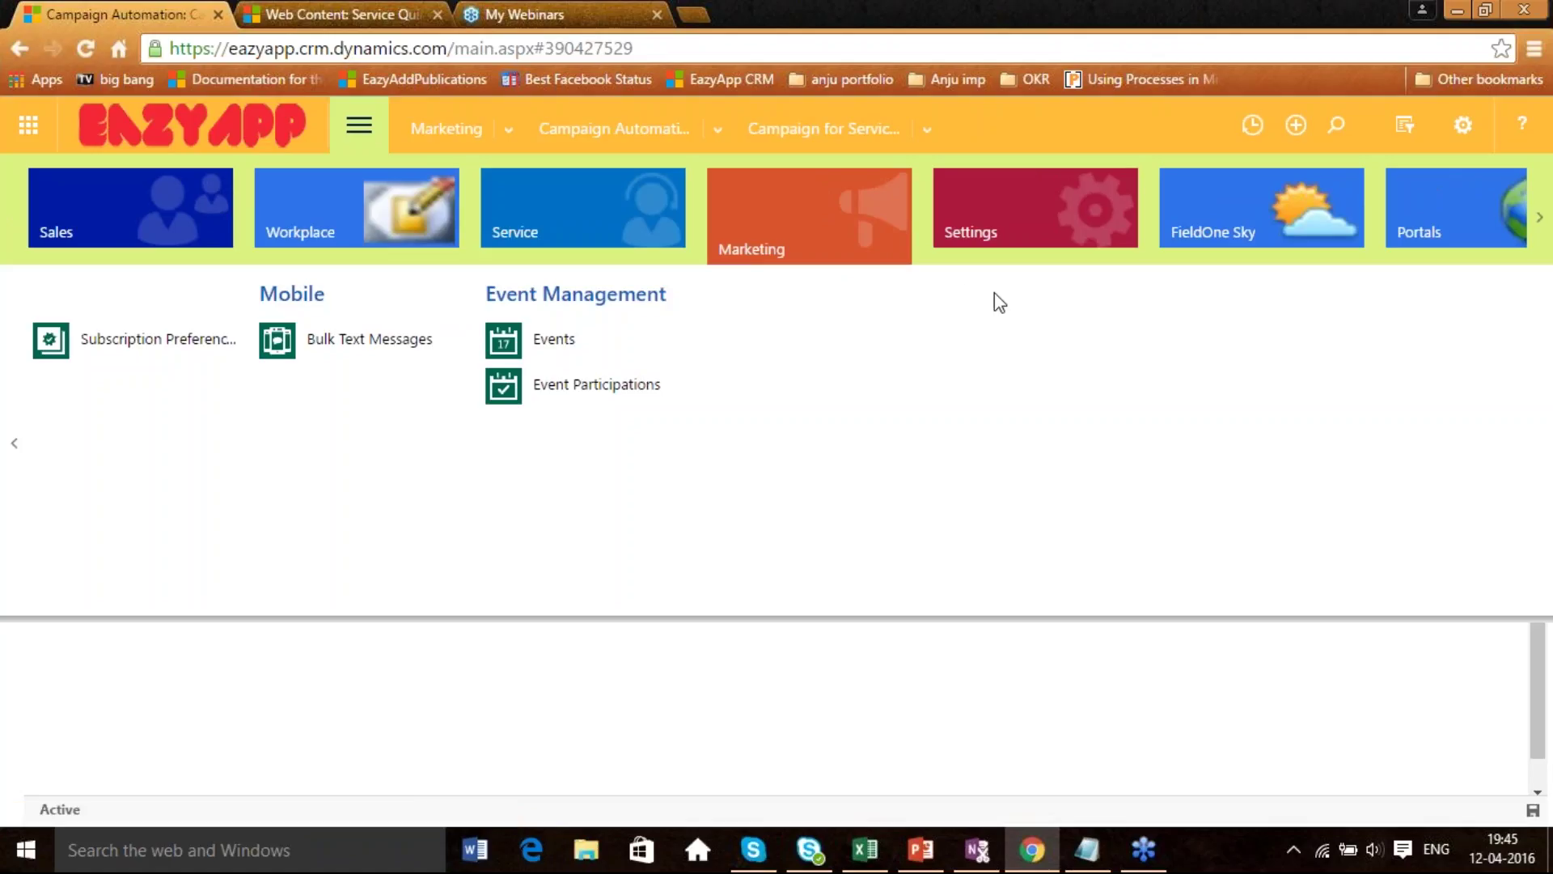
Open the Connectors list from the ClickDimensions Settings page in the Settings area.
{"action": "left_click", "coordinate": [999, 210]}
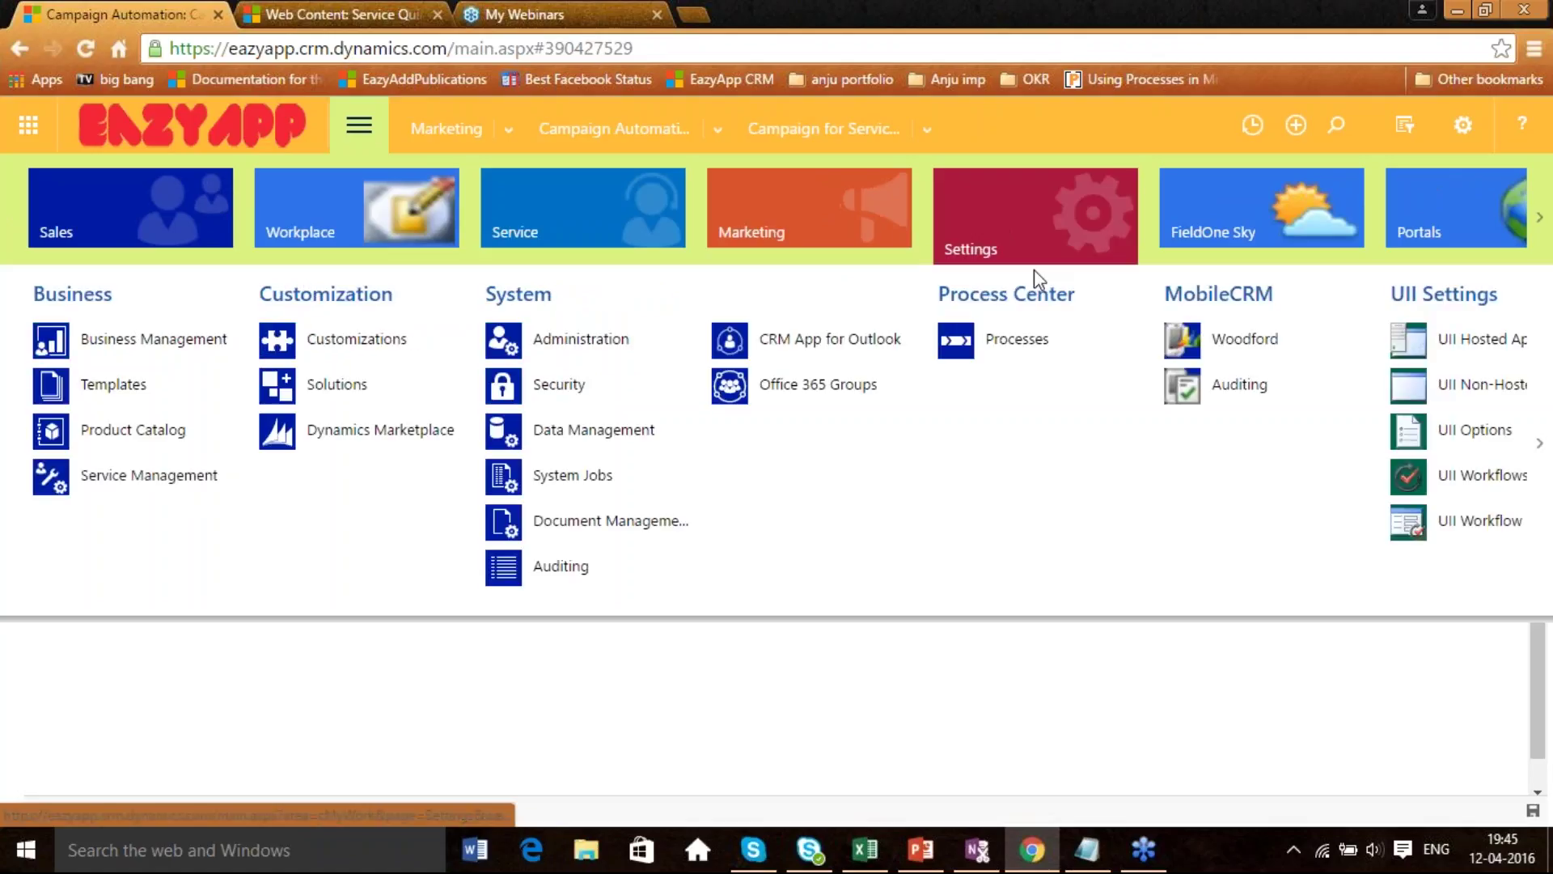
{"action": "left_click", "coordinate": [1539, 447]}
{"action": "left_click", "coordinate": [1540, 446]}
{"action": "left_click", "coordinate": [89, 339]}
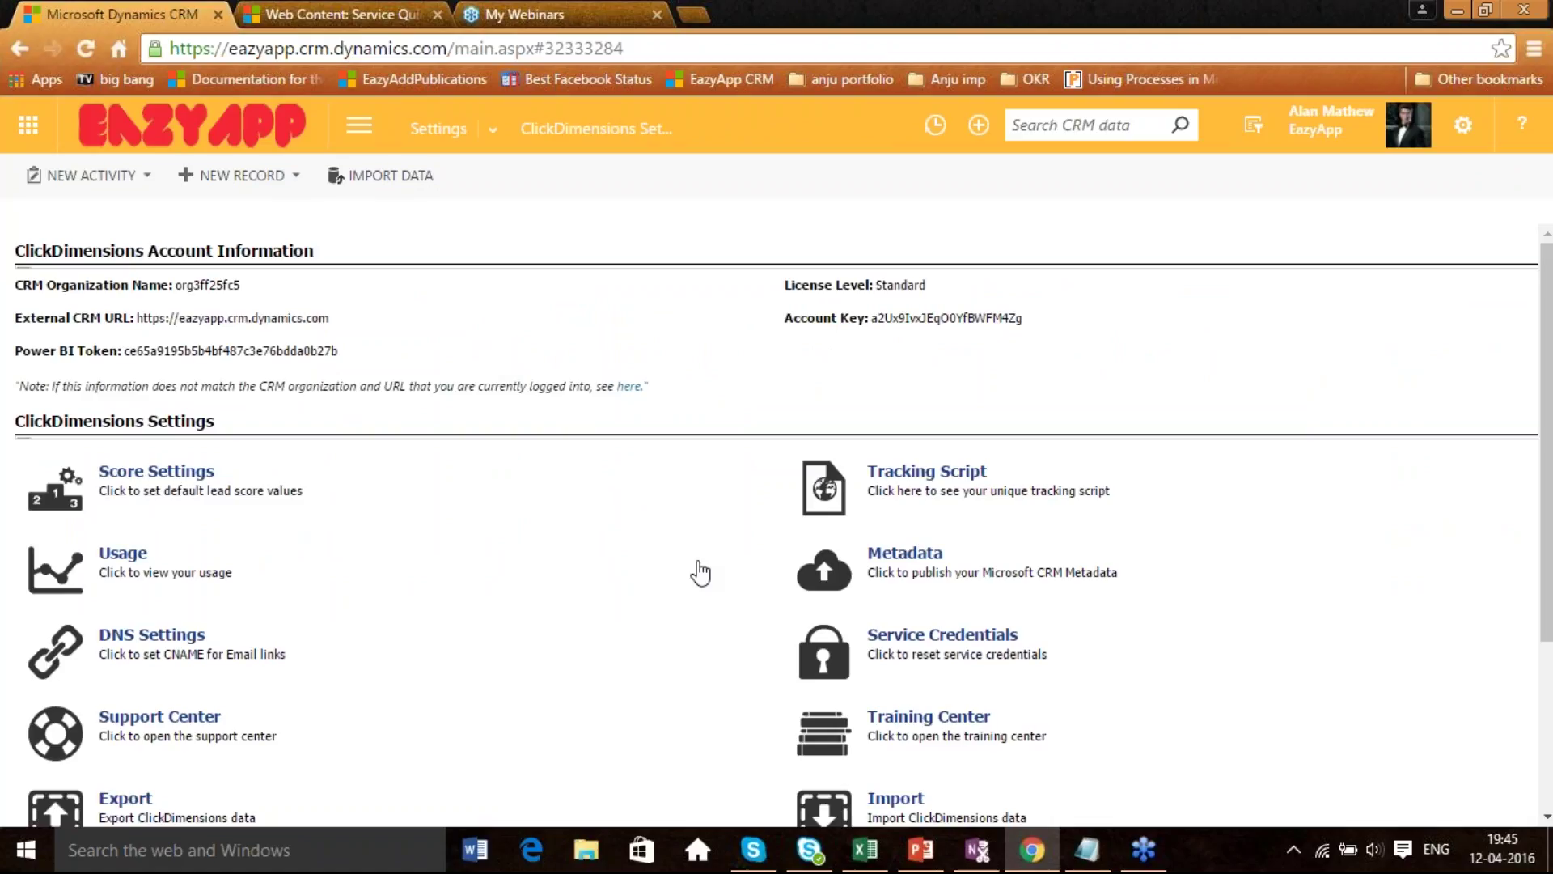
{"action": "scroll", "coordinate": [699, 572], "scroll_direction": "down", "scroll_amount": 3}
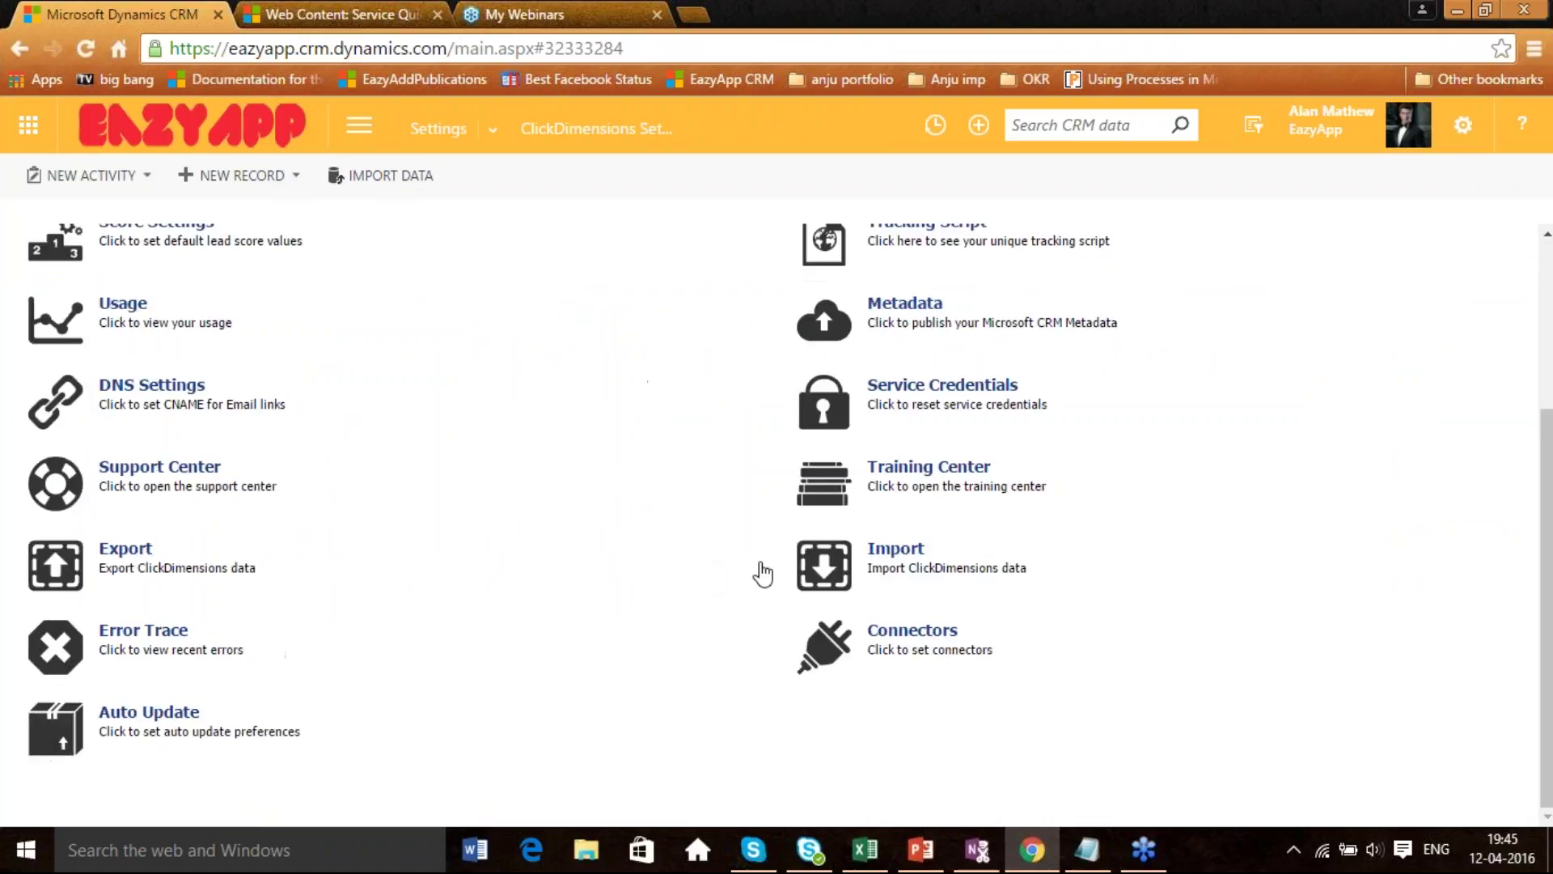
{"action": "left_click", "coordinate": [924, 637]}
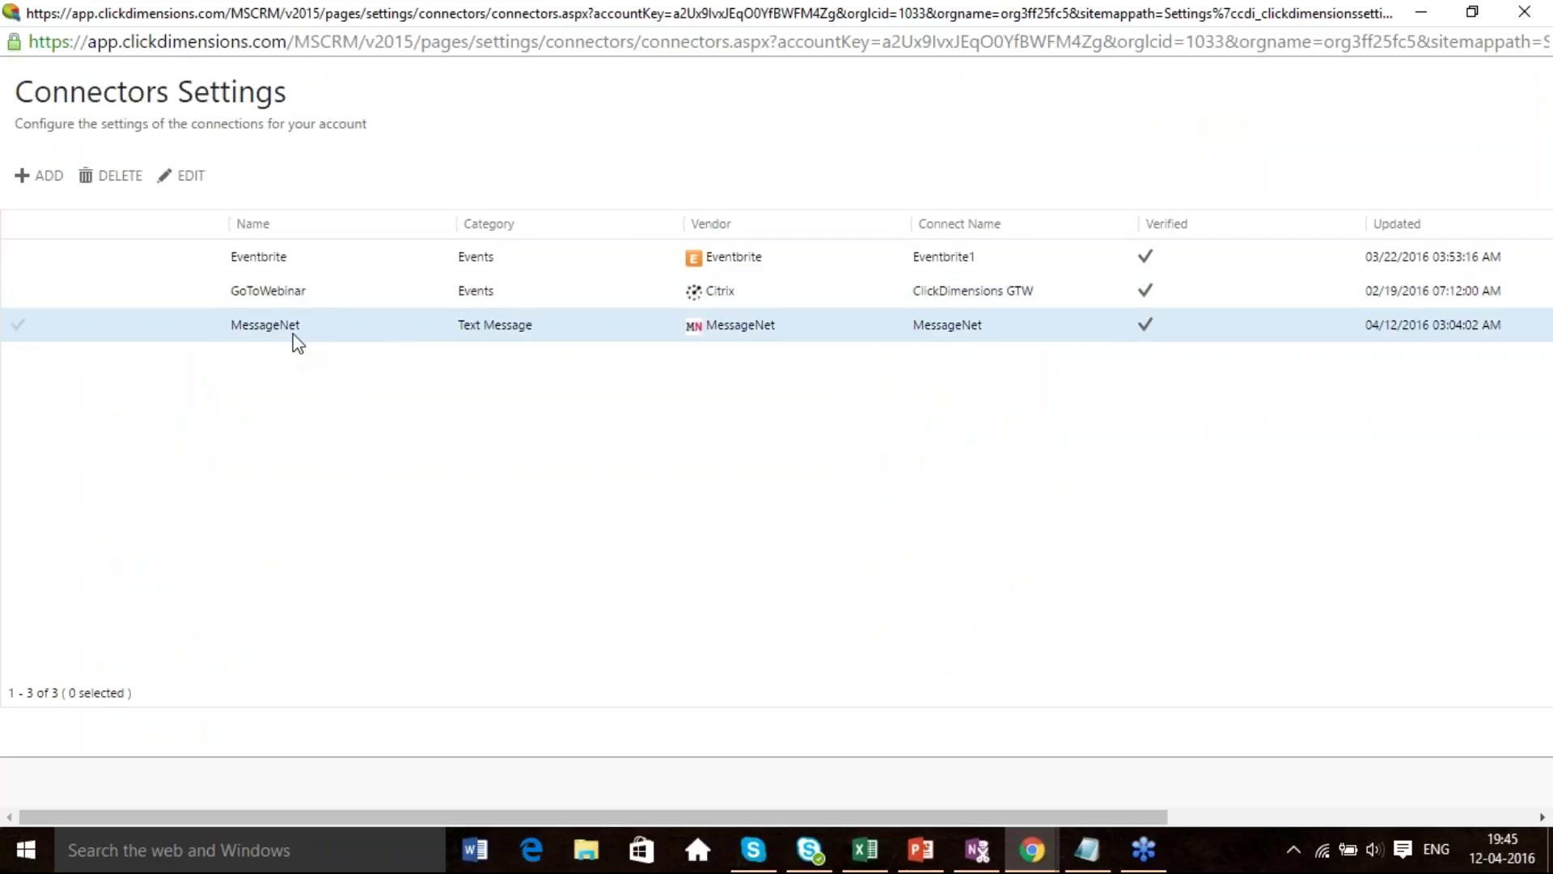
View the connectors available to add, leave without adding one, and put the Connectors Settings window away.
{"action": "left_click", "coordinate": [37, 177]}
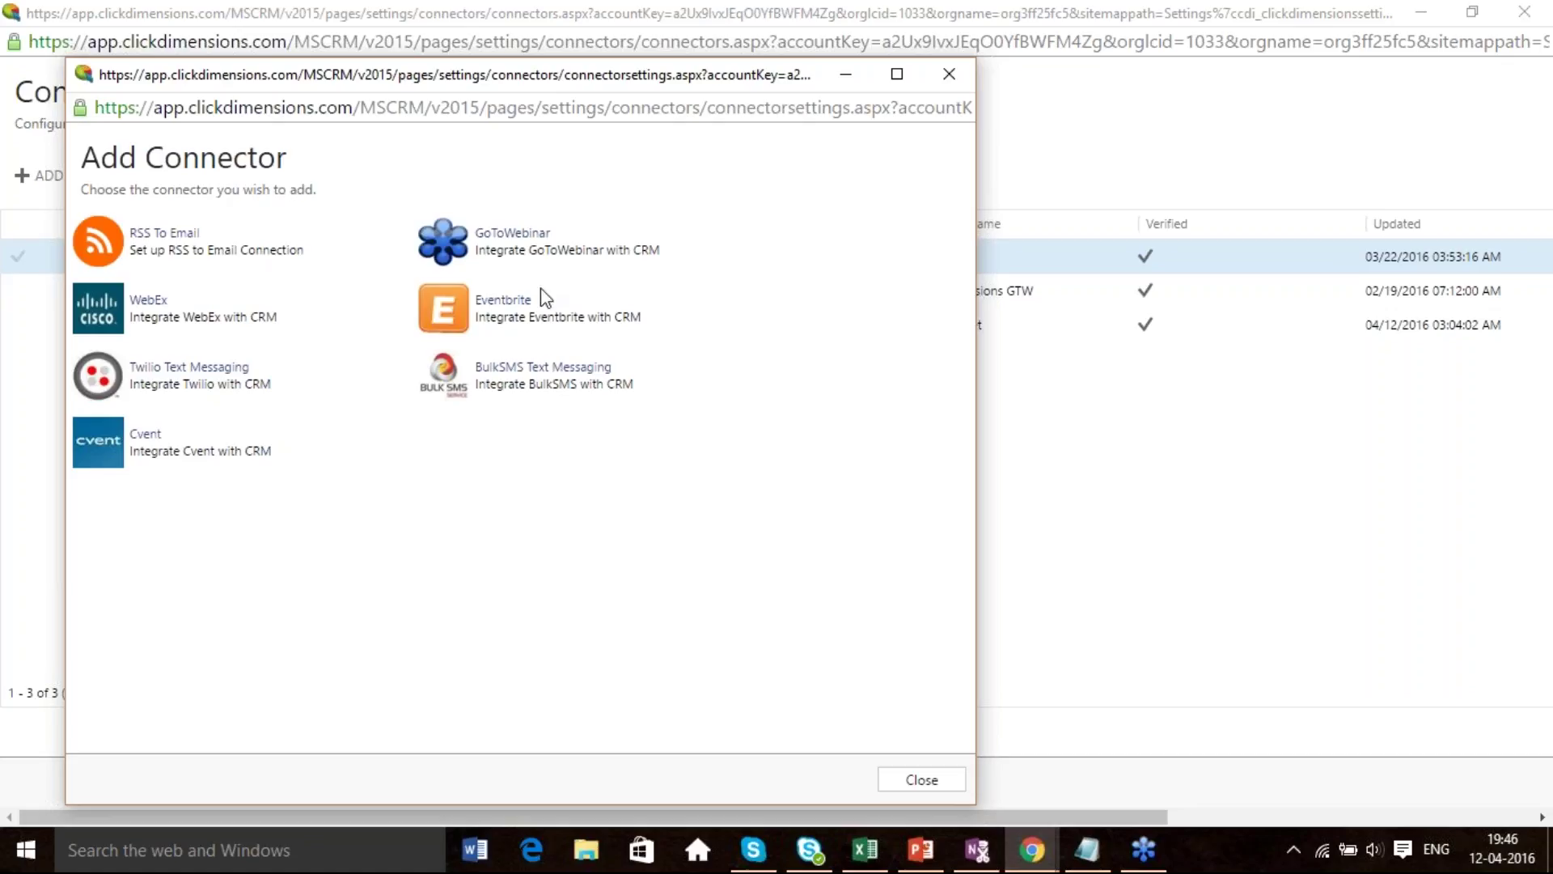
{"action": "left_click", "coordinate": [955, 81]}
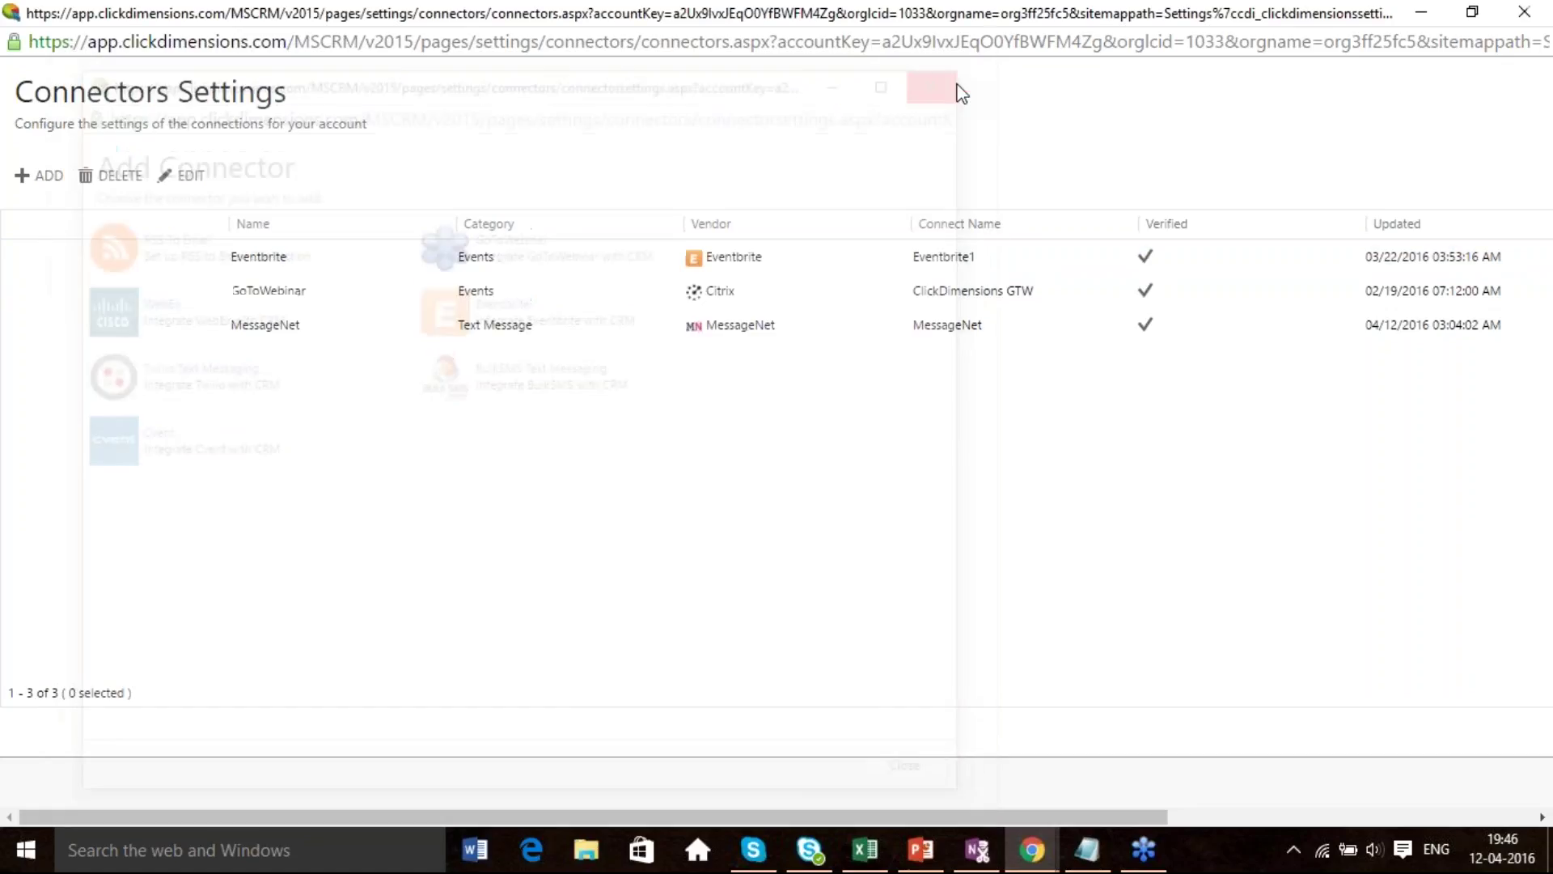
{"action": "left_click", "coordinate": [1420, 11]}
Open the Active Events list in Marketing, view the Sample Webinar record, and return to the list.
{"action": "left_click", "coordinate": [368, 122]}
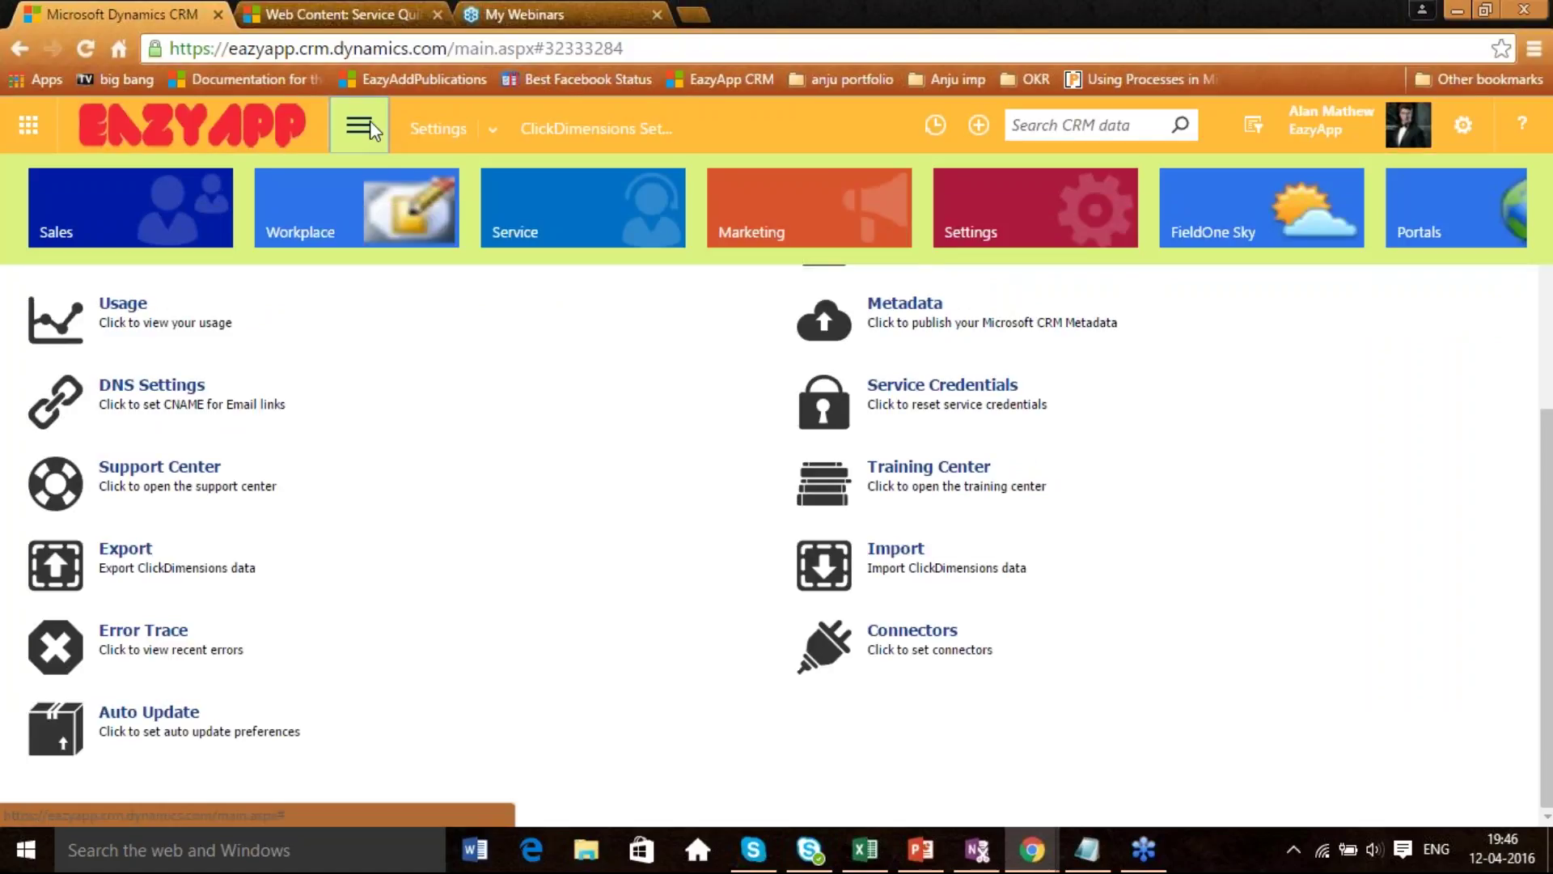
{"action": "left_click", "coordinate": [810, 201]}
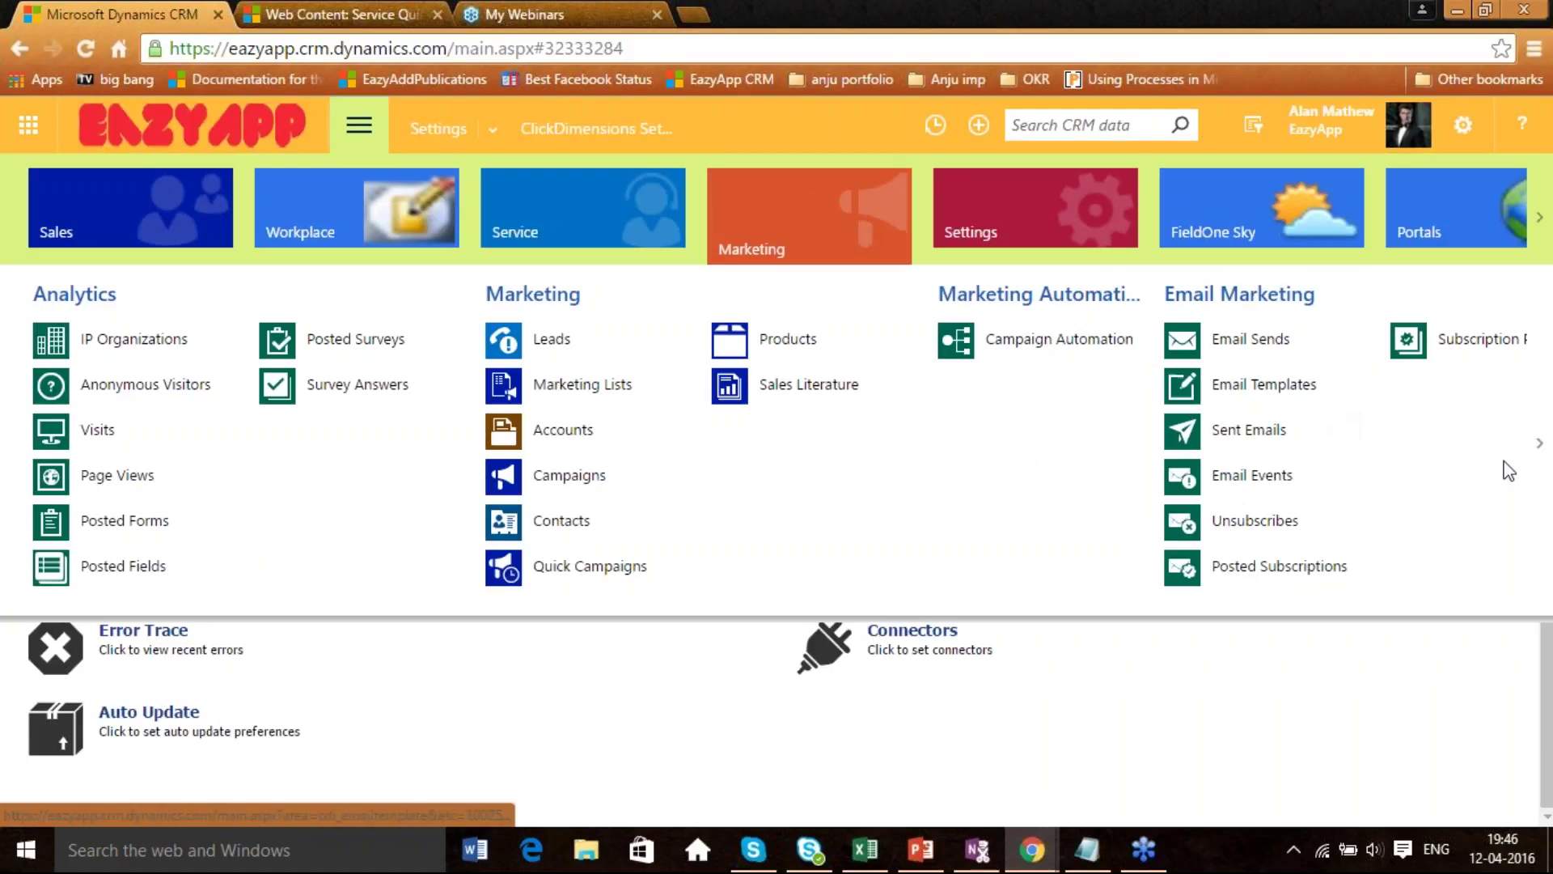
{"action": "left_click", "coordinate": [1539, 455]}
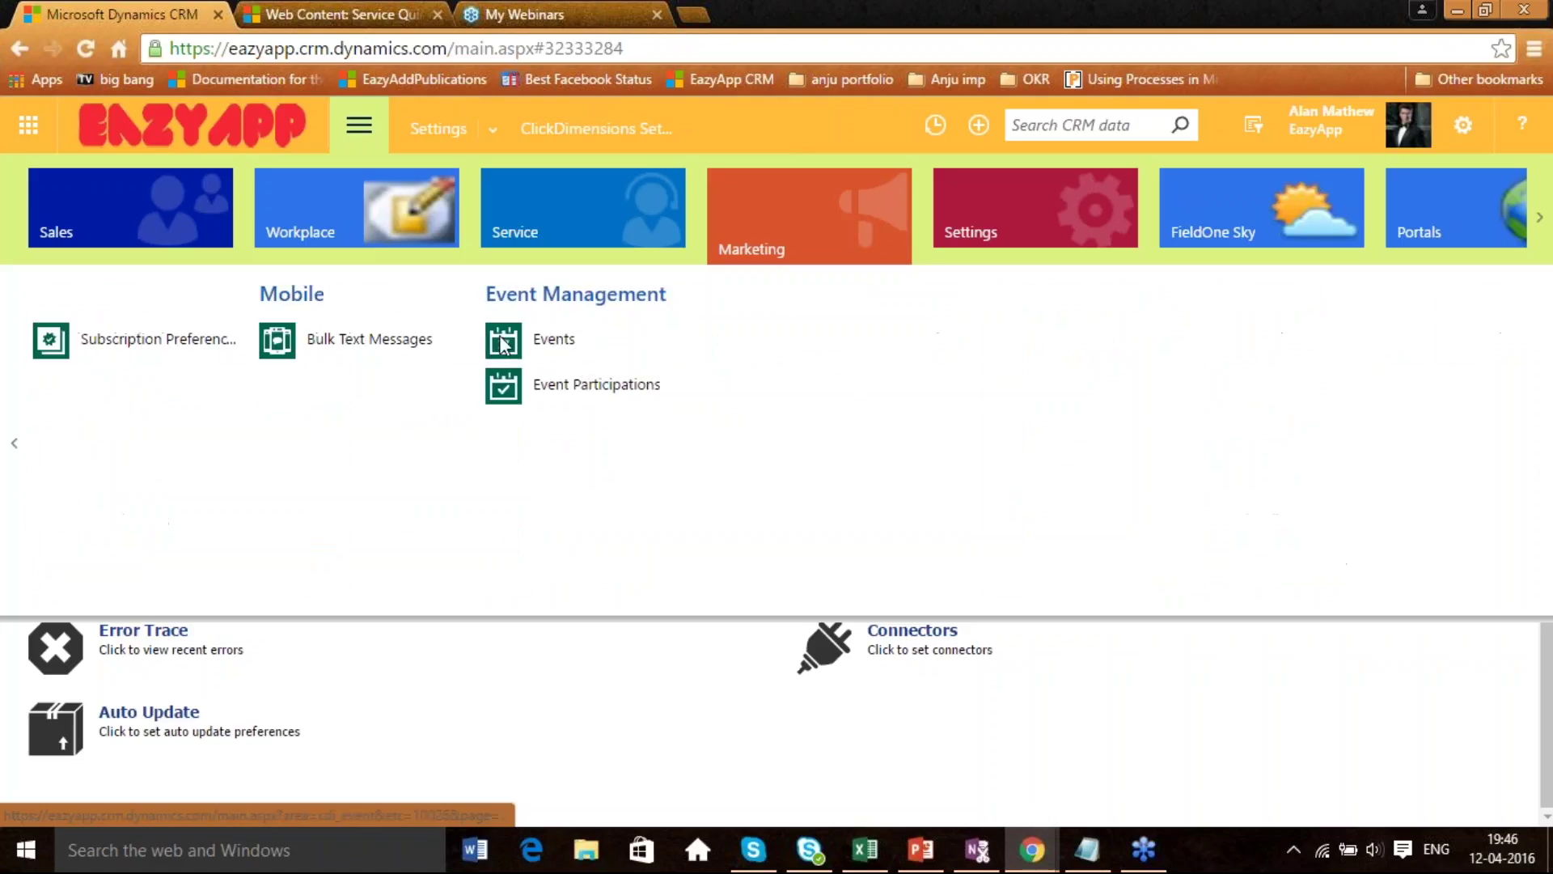
{"action": "left_click", "coordinate": [589, 354]}
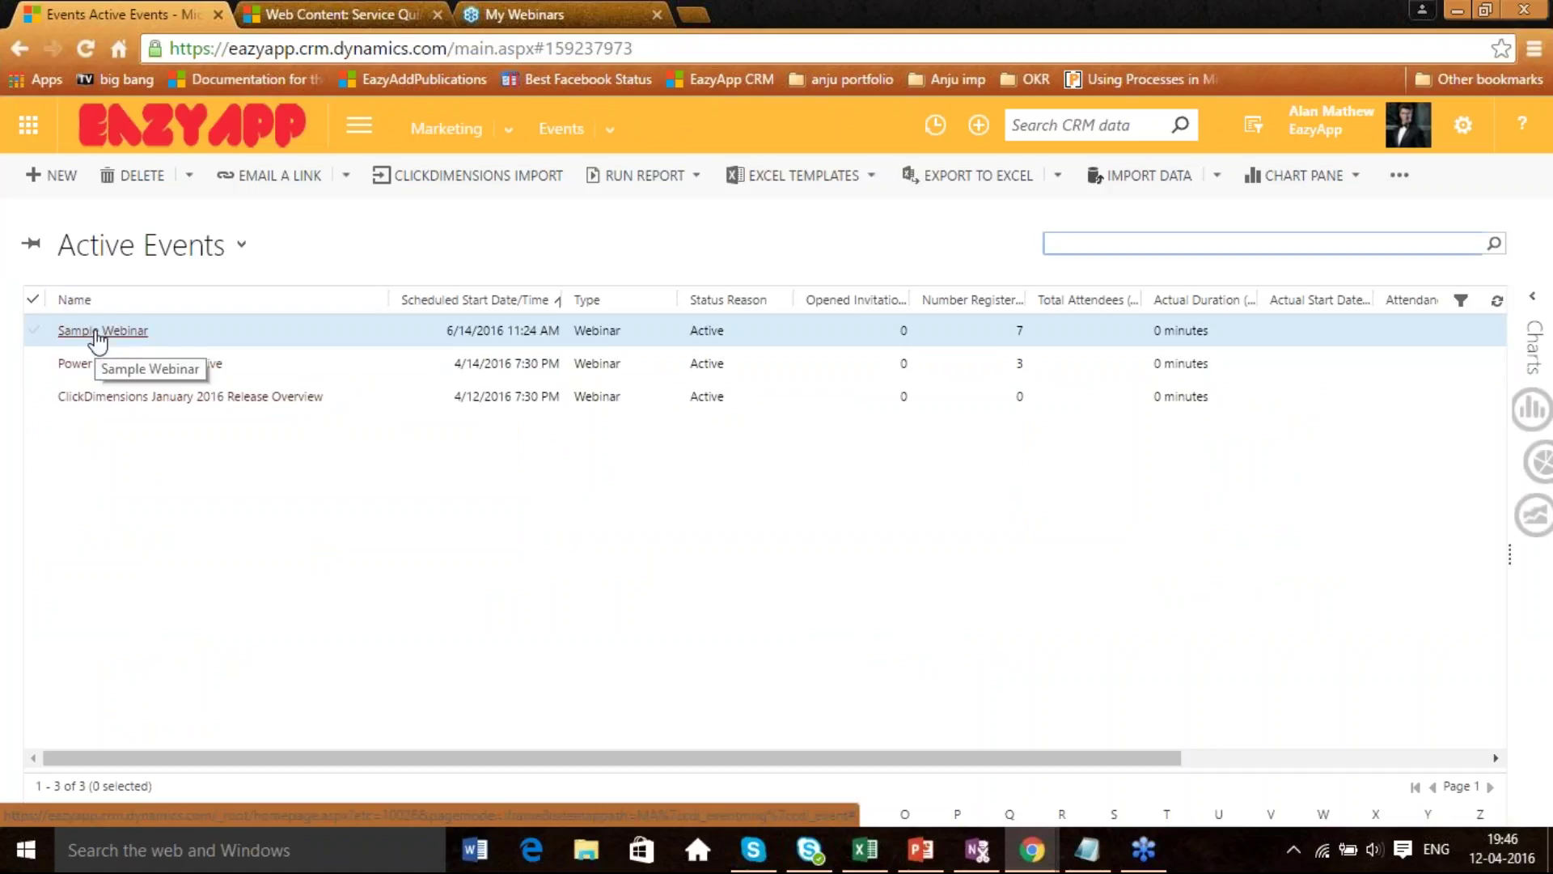
{"action": "left_click", "coordinate": [95, 332]}
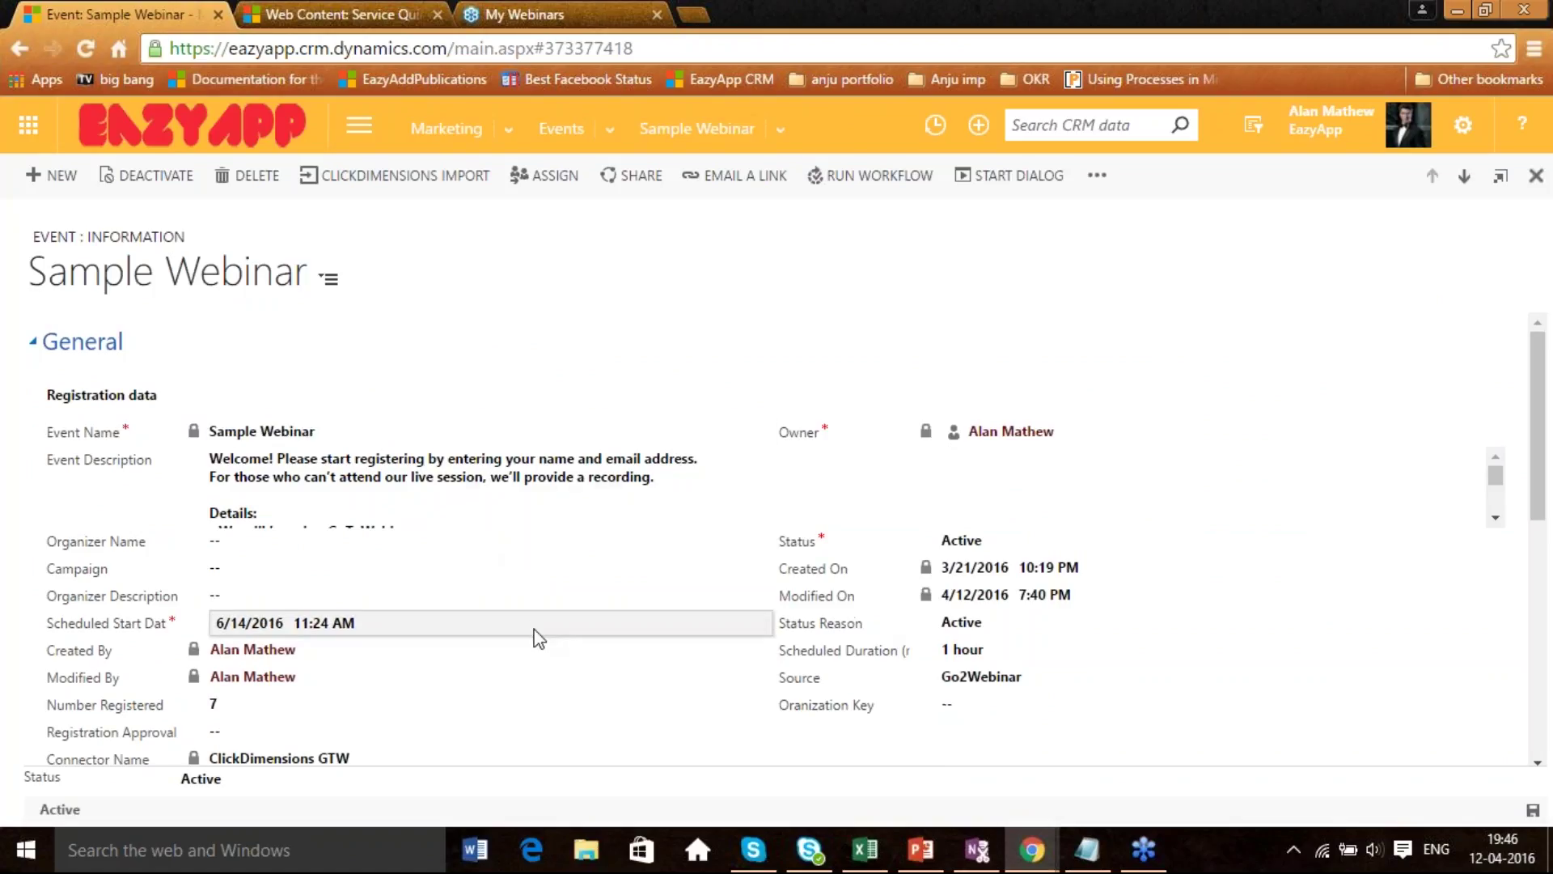
{"action": "left_click", "coordinate": [19, 48]}
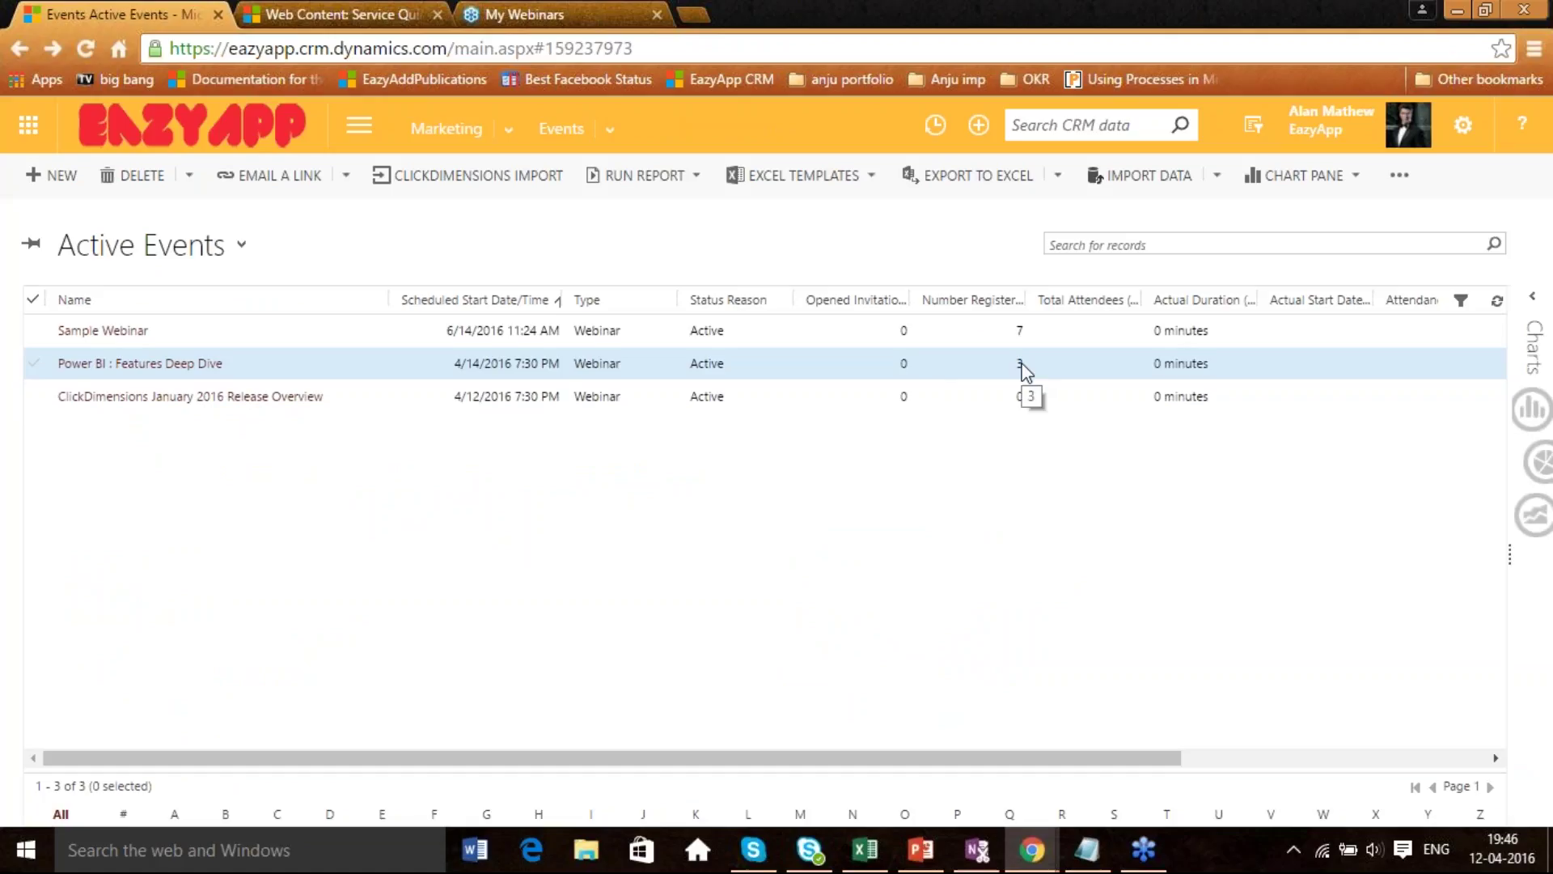
Open the Event Participations list in Marketing and view the most recent contact-linked participant record for Power BI : Features Deep Dive.
{"action": "left_click", "coordinate": [609, 129]}
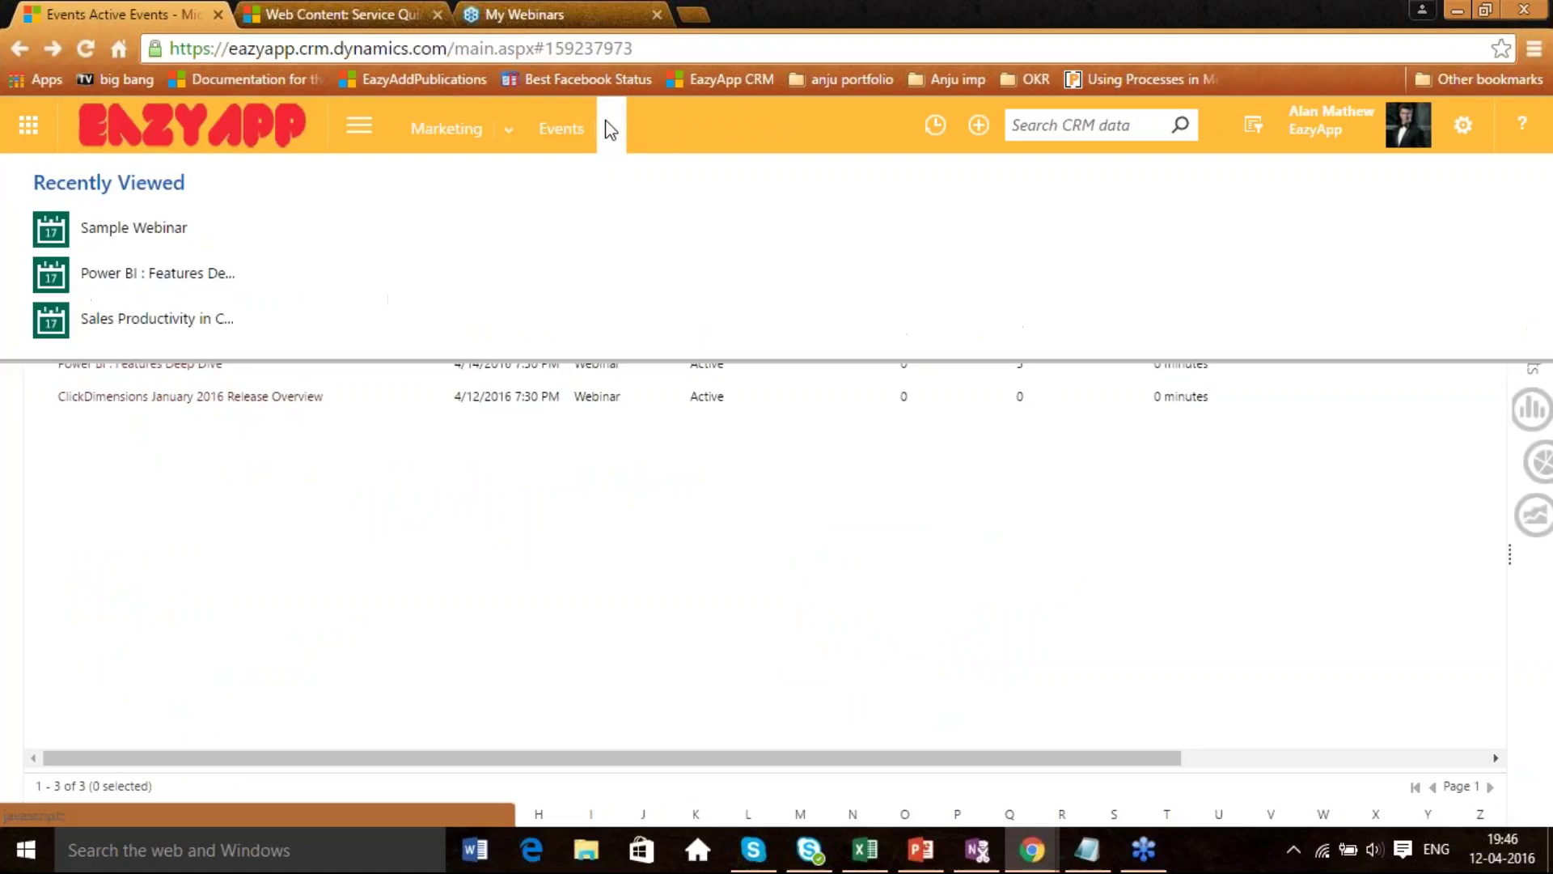
{"action": "left_click", "coordinate": [509, 131]}
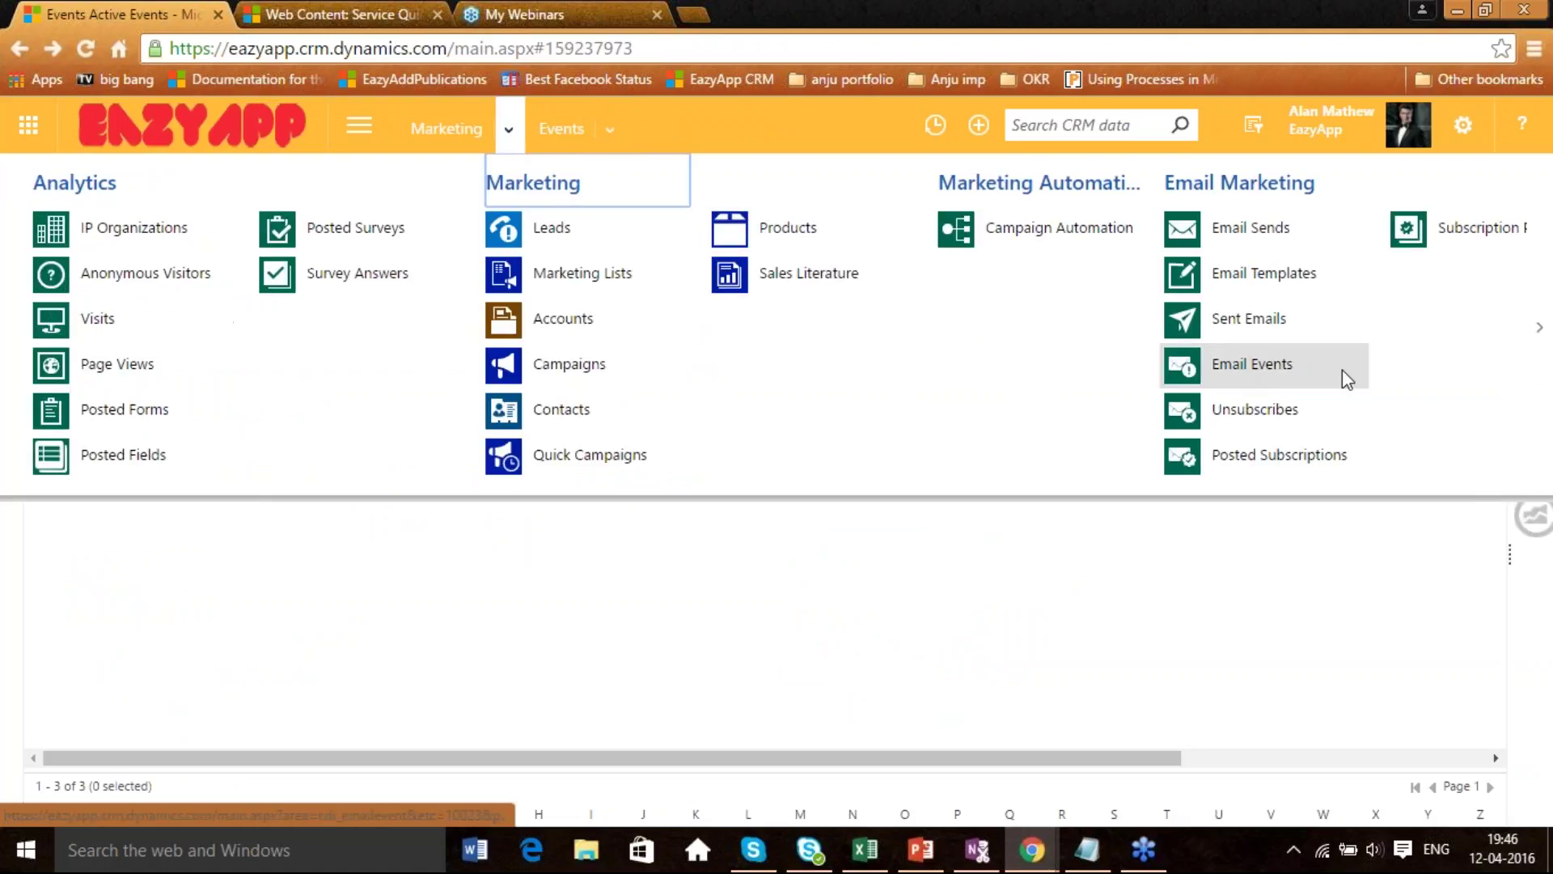
{"action": "left_click", "coordinate": [1540, 329]}
{"action": "left_click", "coordinate": [570, 271]}
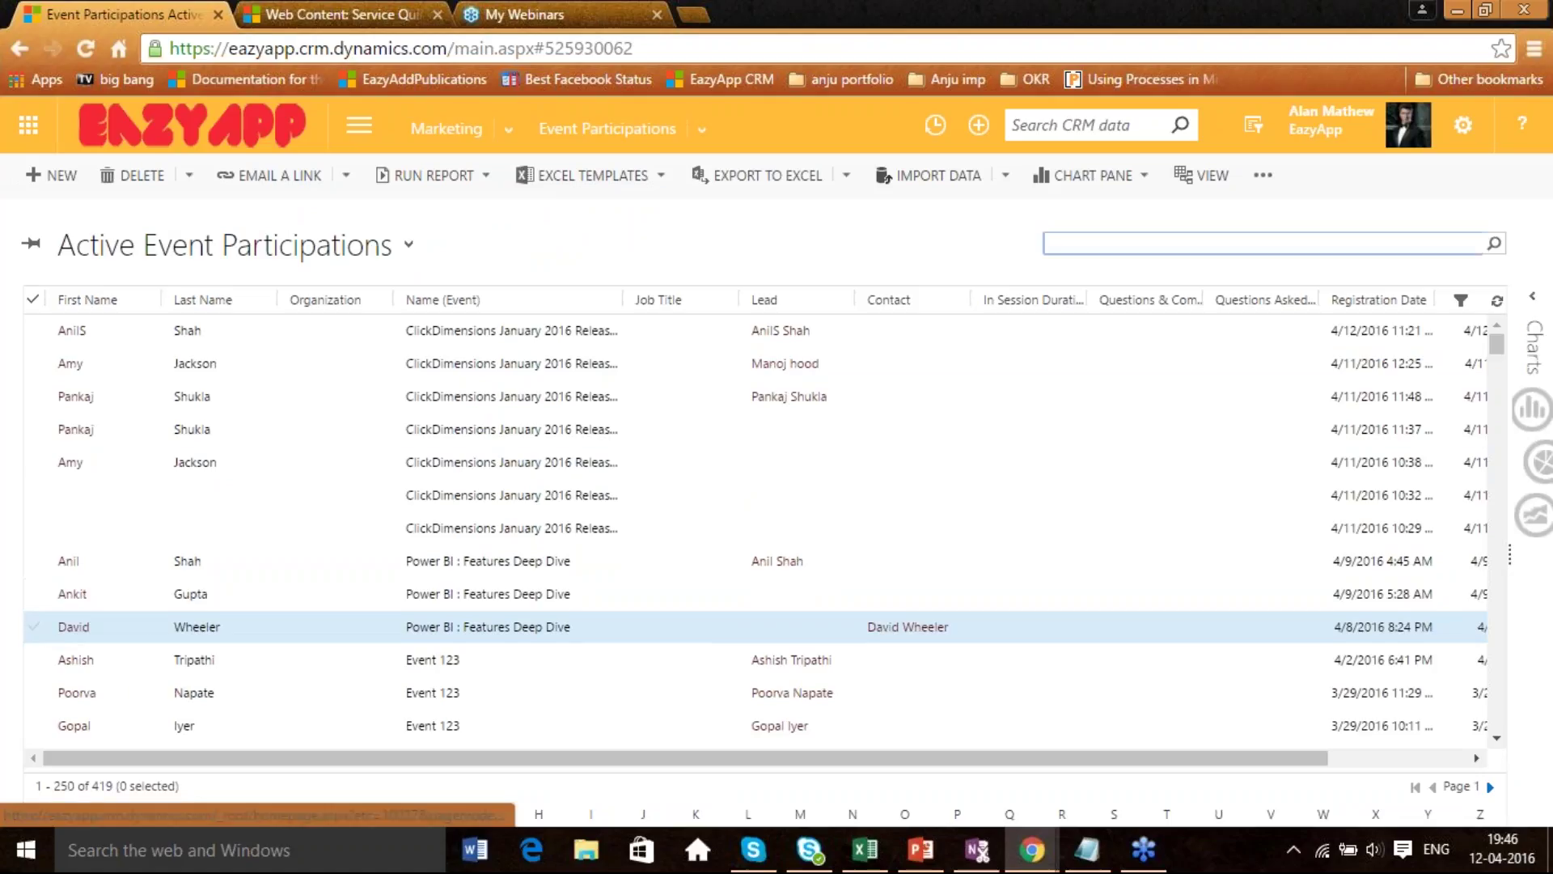
{"action": "left_click", "coordinate": [76, 633]}
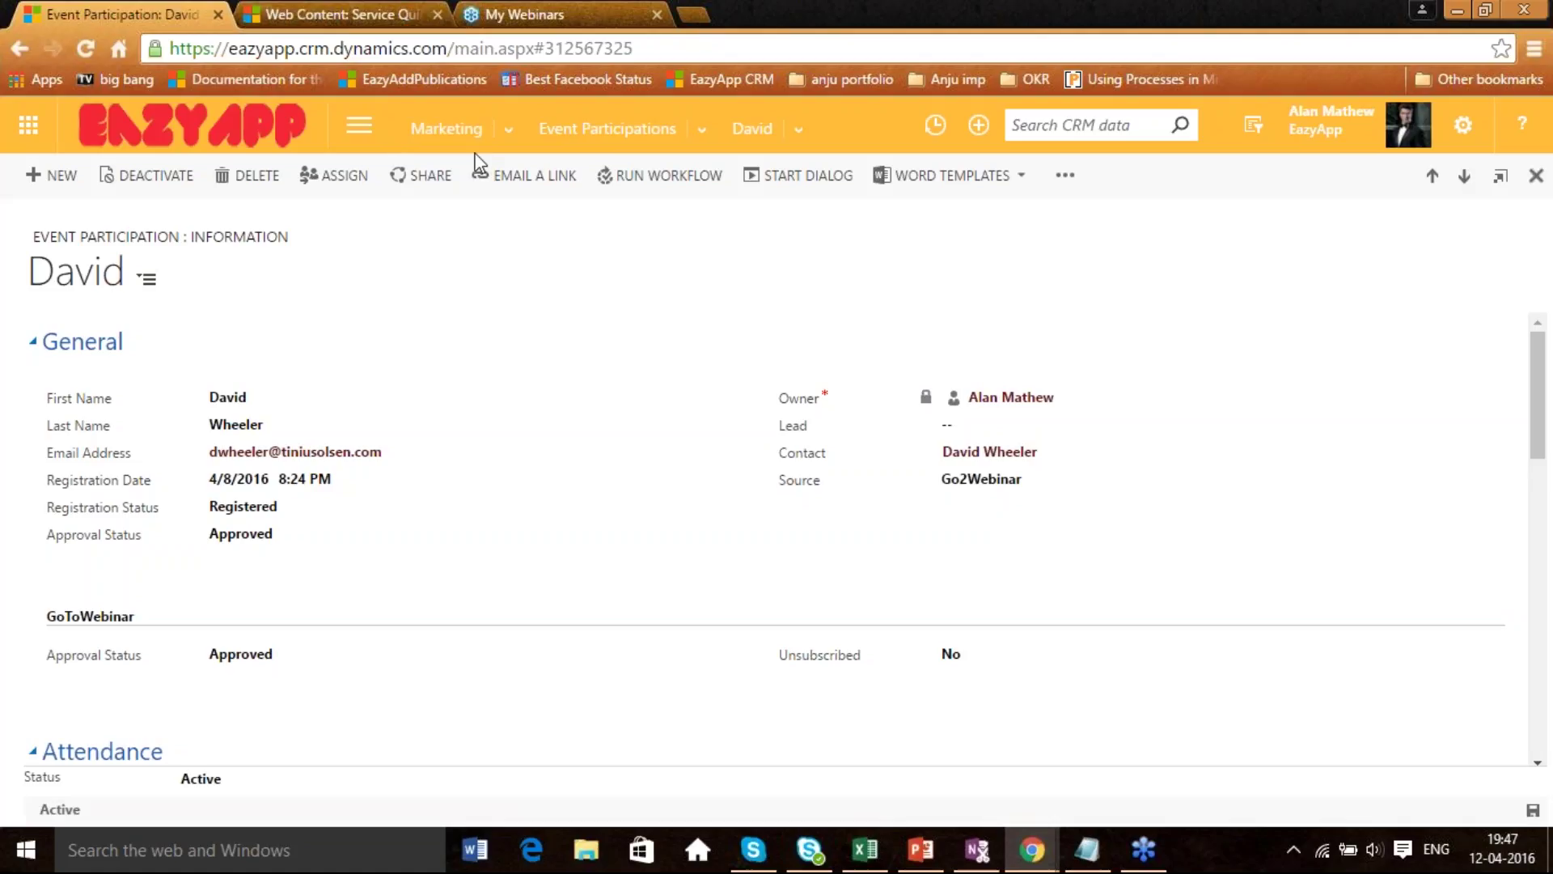
Return to ClickDimensions Settings and open the Connectors list in a maximized window.
{"action": "left_click", "coordinate": [363, 127]}
{"action": "left_click", "coordinate": [972, 201]}
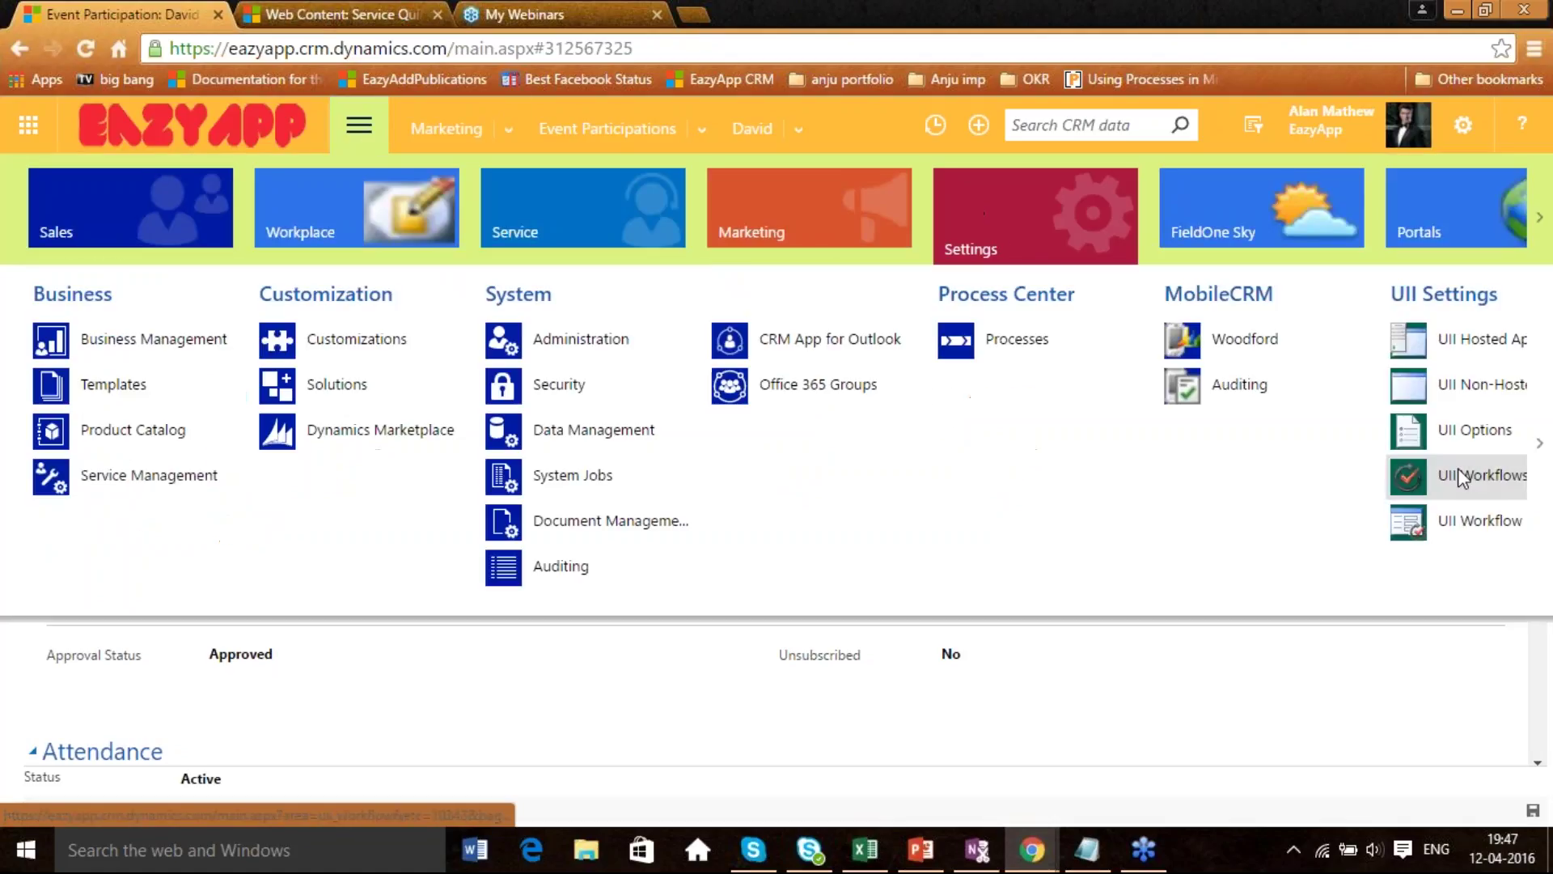
{"action": "left_click", "coordinate": [1539, 448]}
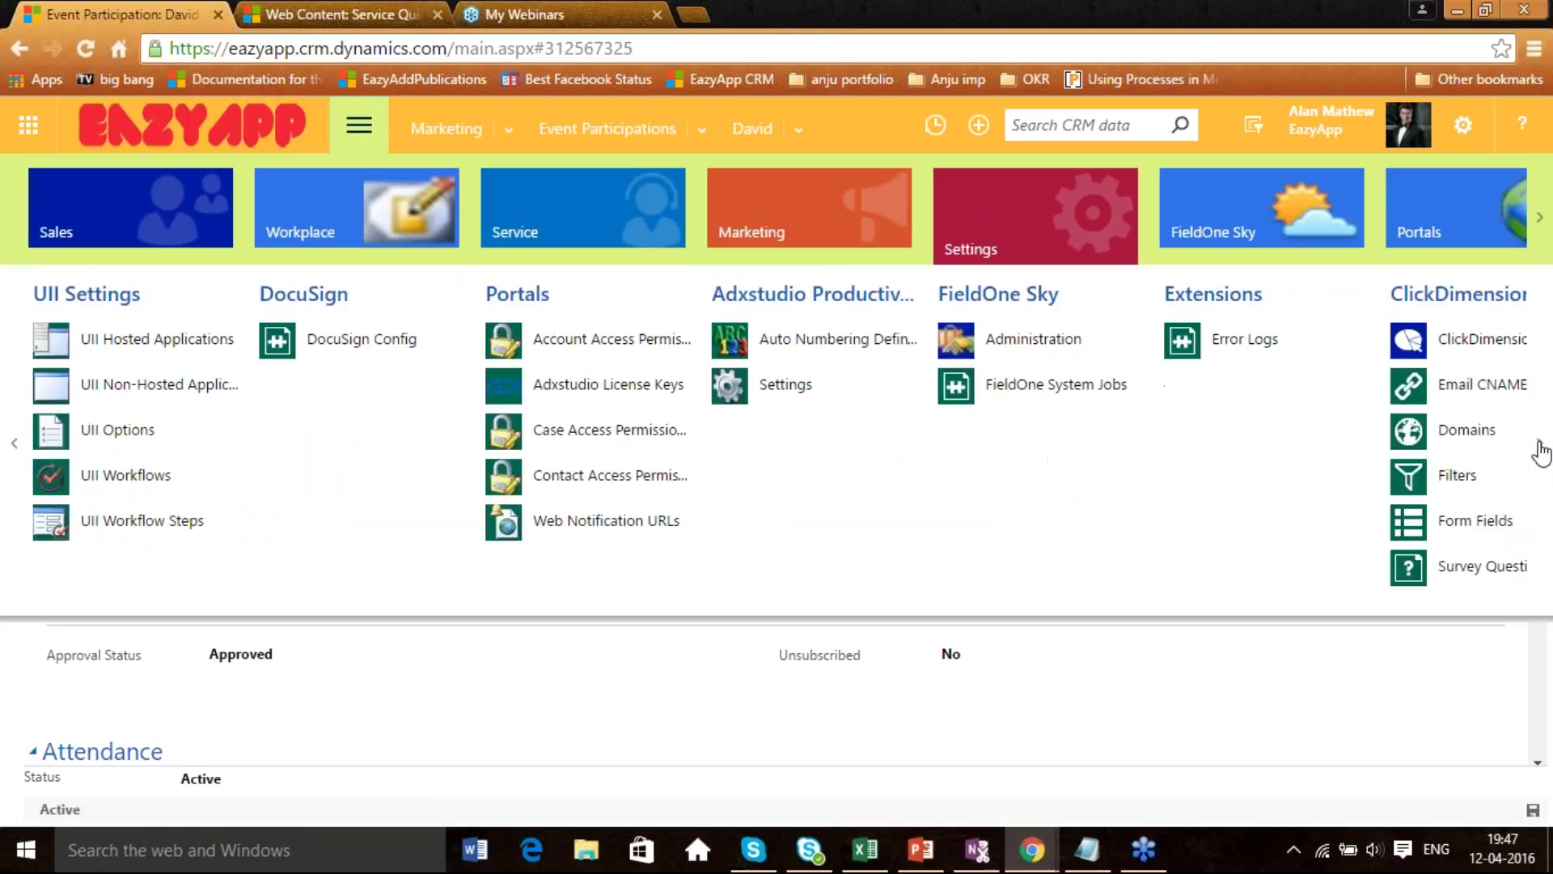
{"action": "left_click", "coordinate": [1541, 451]}
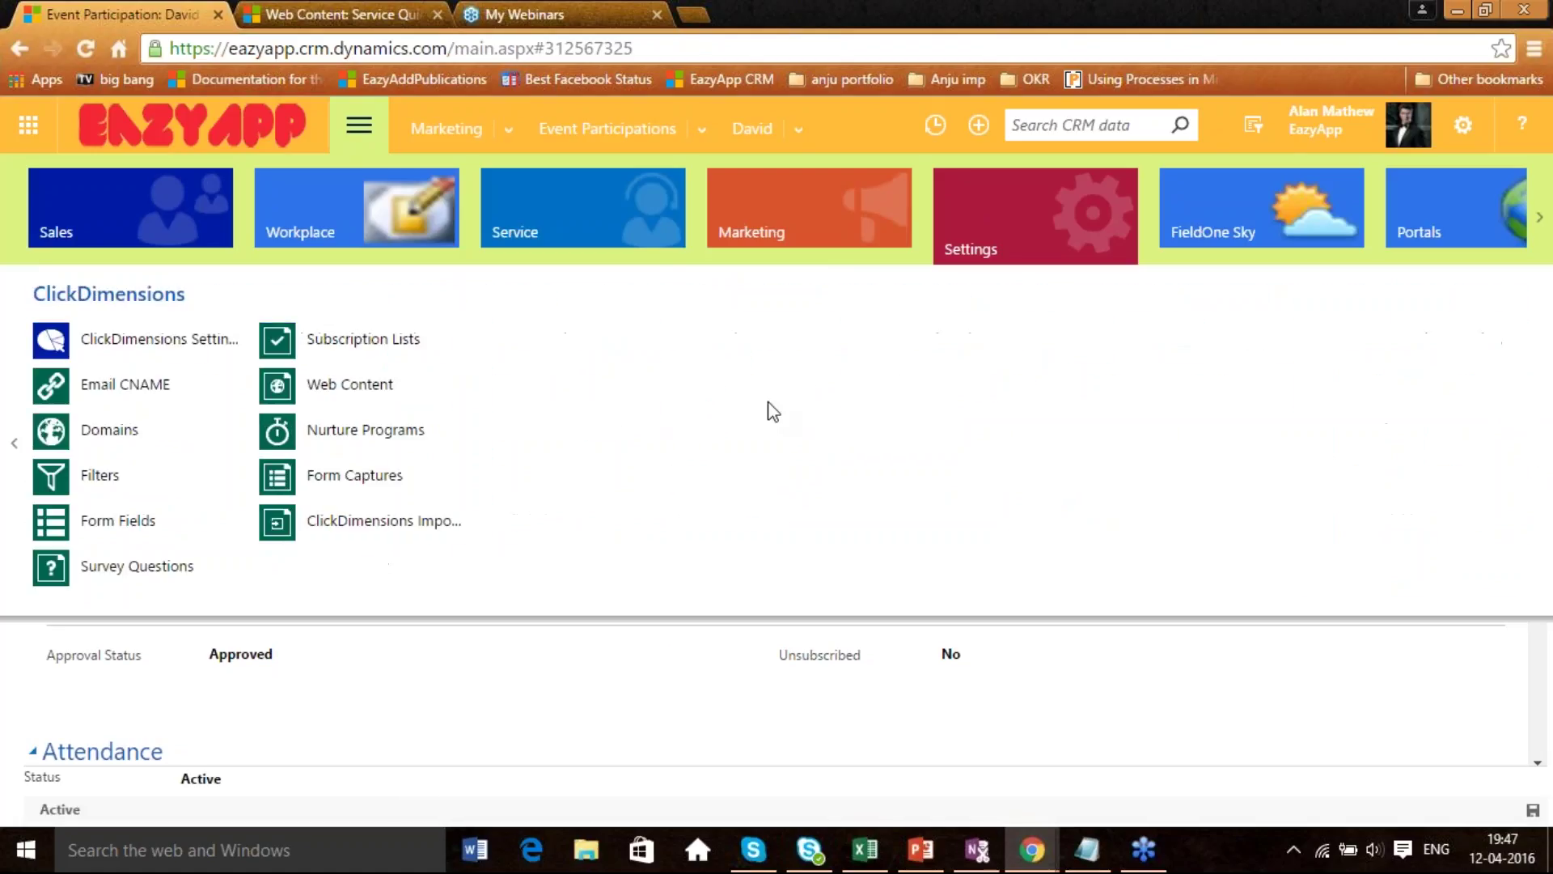
{"action": "left_click", "coordinate": [201, 340]}
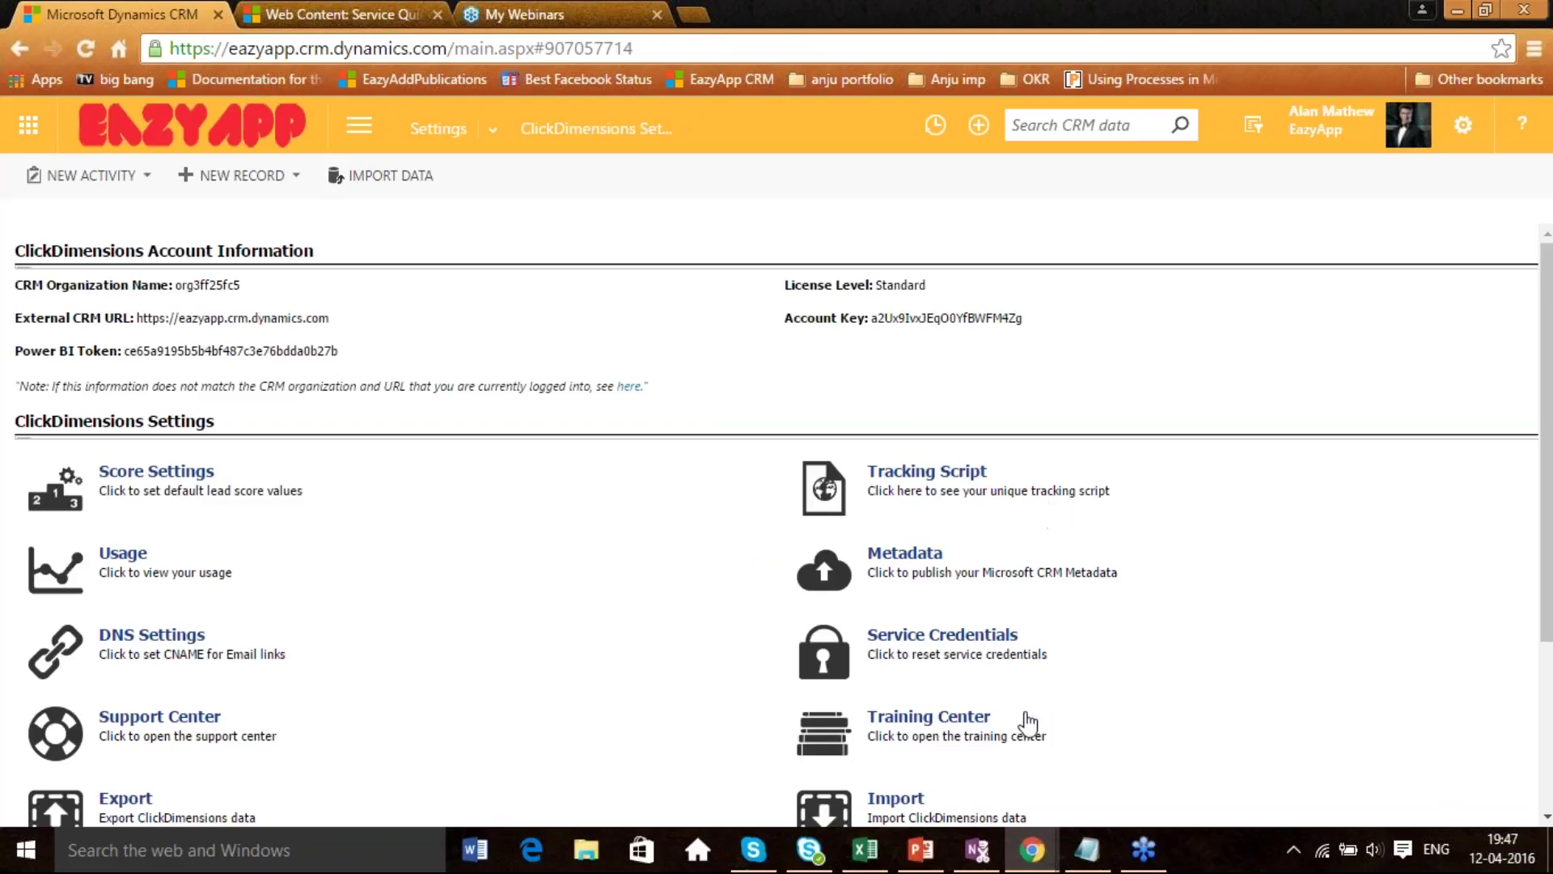
{"action": "scroll", "coordinate": [1026, 712], "scroll_direction": "down", "scroll_amount": 3}
{"action": "left_click", "coordinate": [912, 631]}
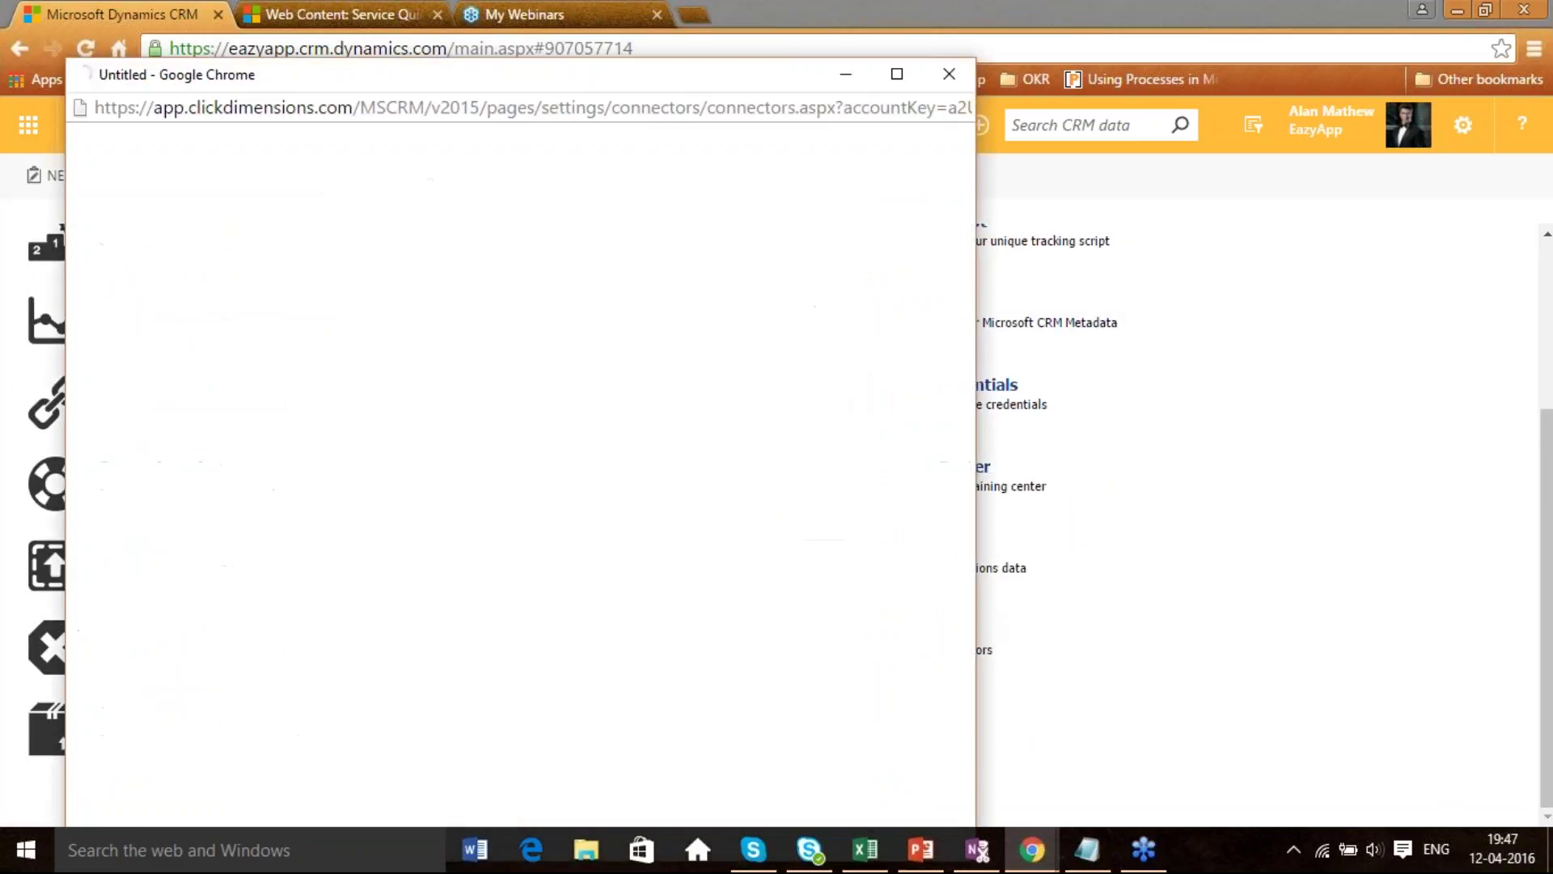
{"action": "left_click", "coordinate": [898, 71]}
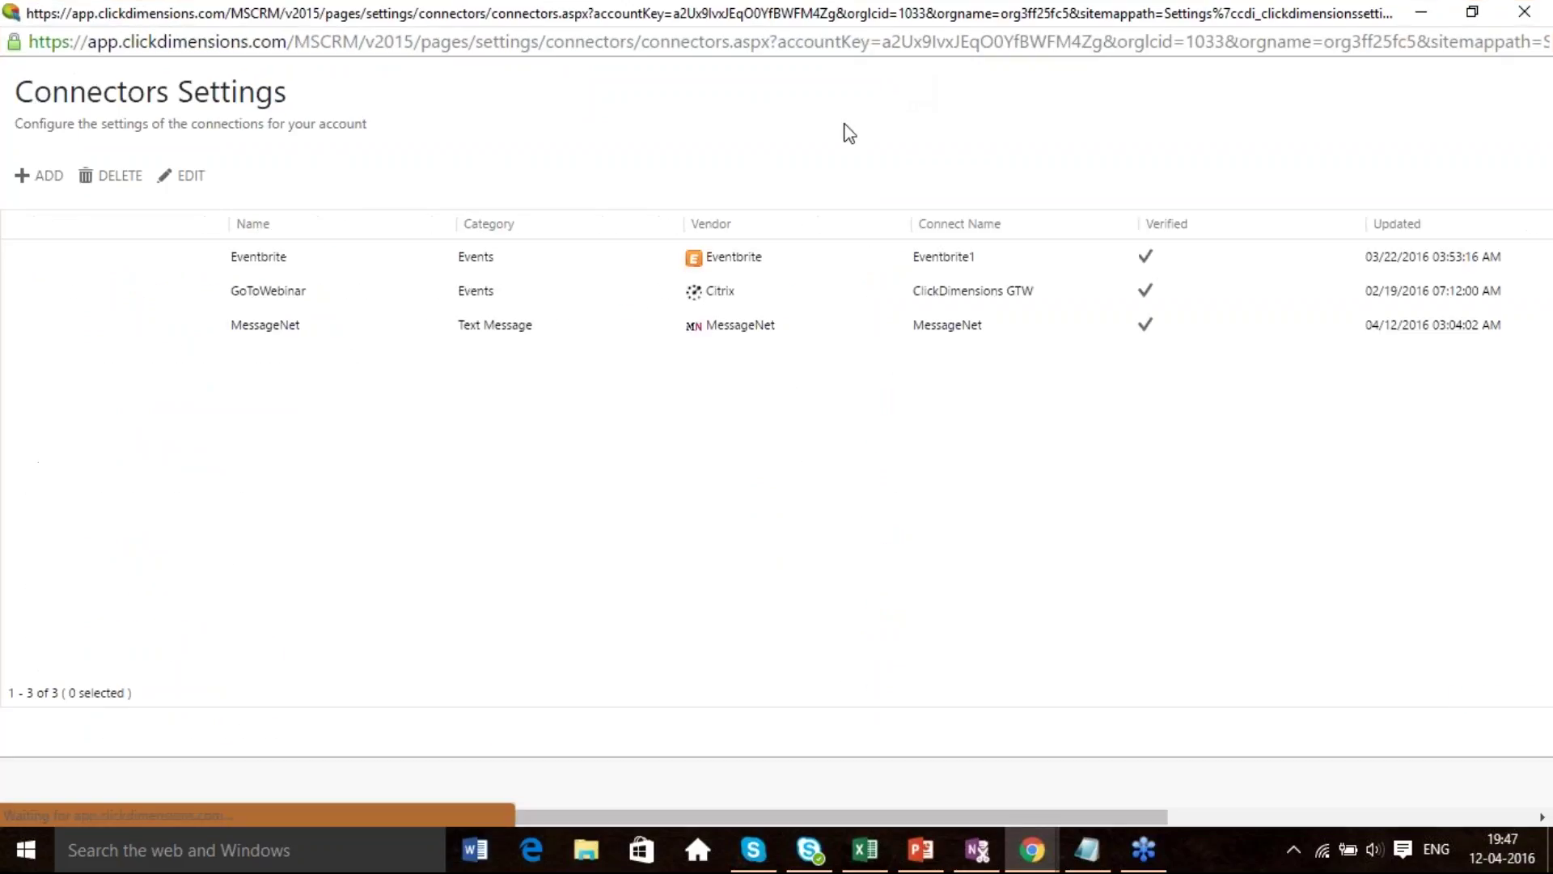
View the MessageNet connector's mobile number fields and account settings, leave it without saving, and close the Connectors Settings window.
{"action": "double_click", "coordinate": [267, 324]}
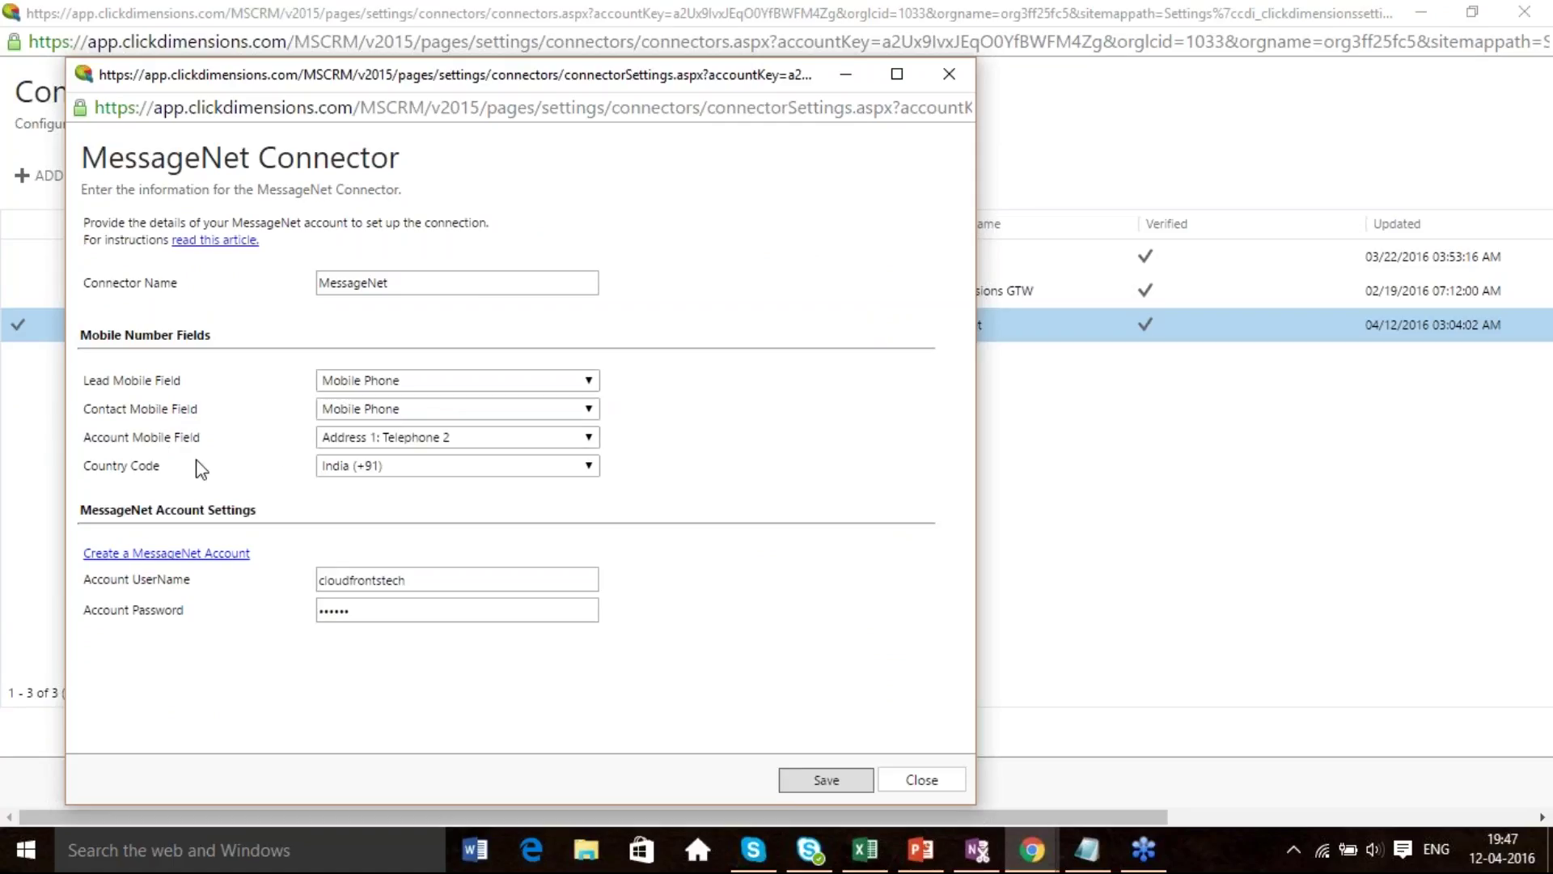
{"action": "left_click", "coordinate": [454, 441]}
{"action": "left_click", "coordinate": [451, 442]}
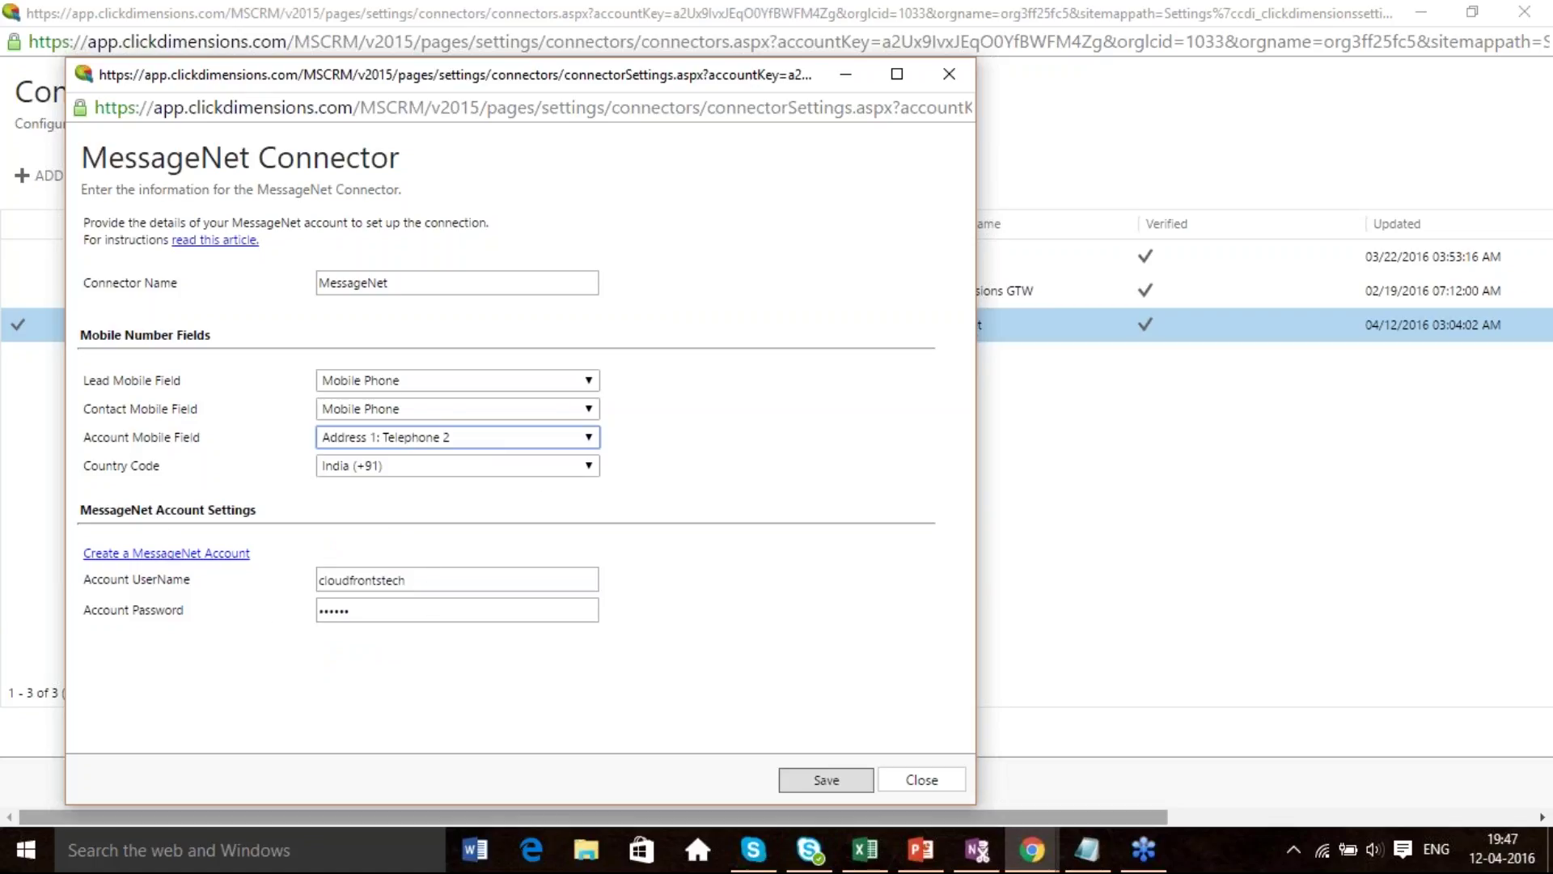
{"action": "left_click", "coordinate": [922, 779]}
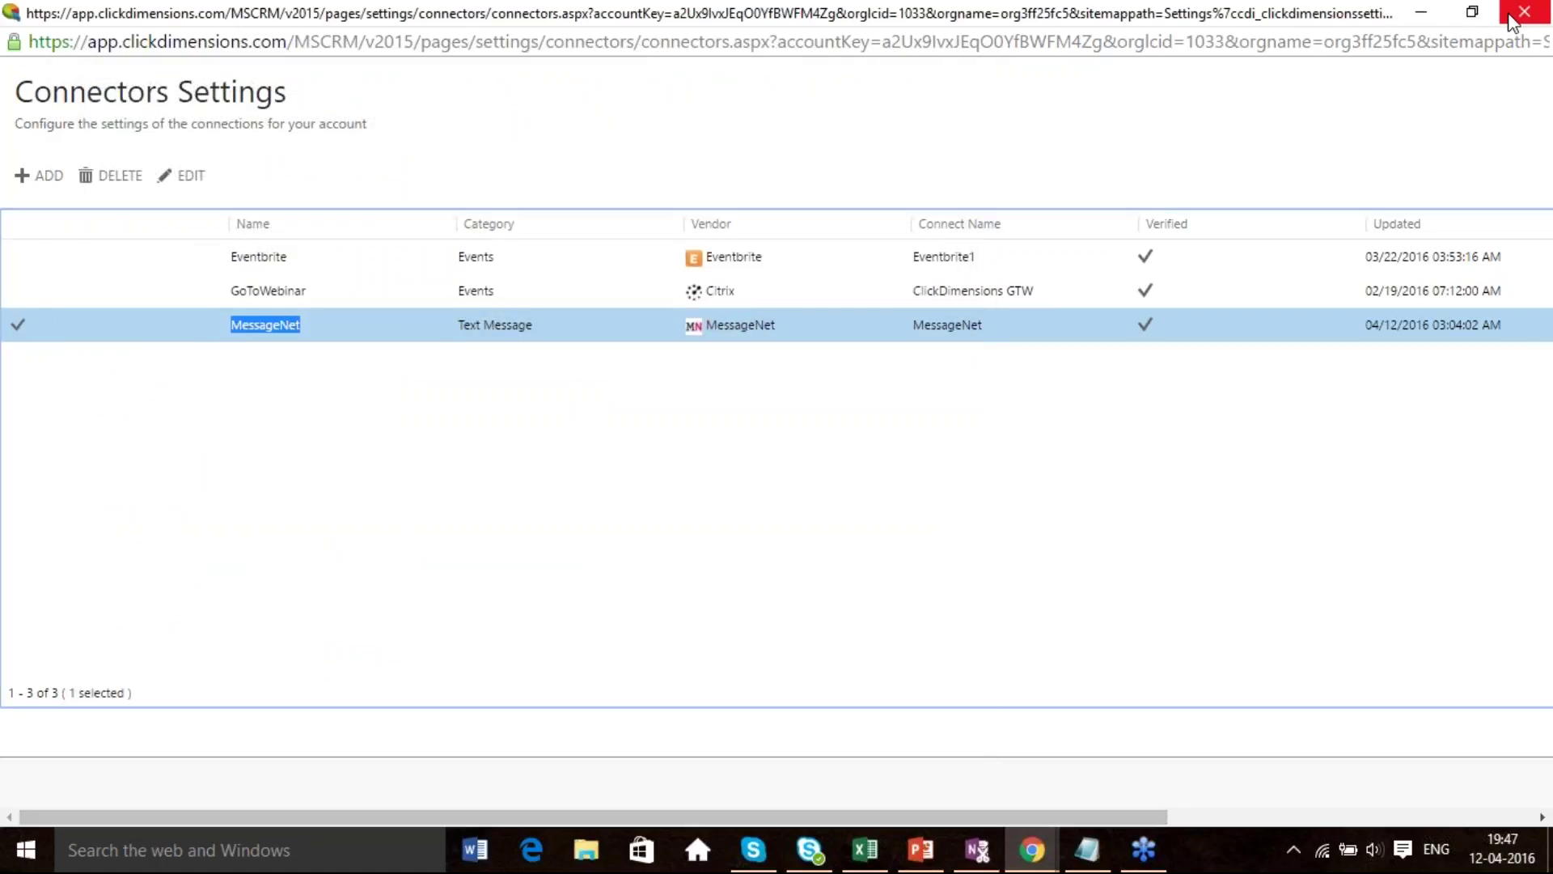
{"action": "left_click", "coordinate": [1524, 11]}
Open the Bulk Text Messages list in Marketing and open the draft Service Quick Start with Discounted Price.
{"action": "left_click", "coordinate": [359, 125]}
{"action": "left_click", "coordinate": [736, 213]}
{"action": "left_click", "coordinate": [1537, 443]}
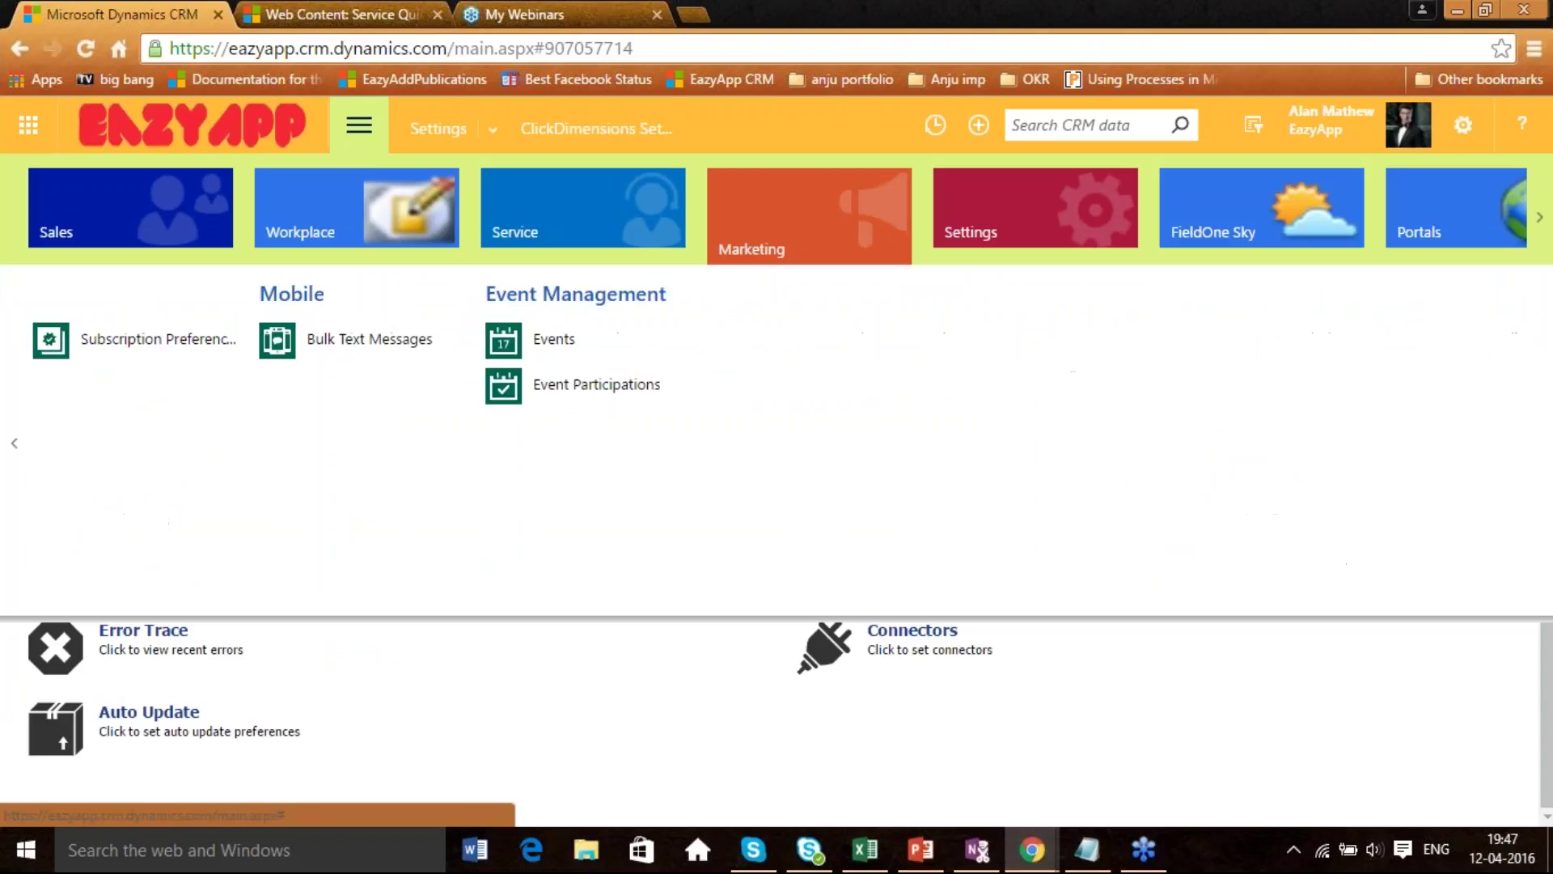
{"action": "left_click", "coordinate": [313, 351]}
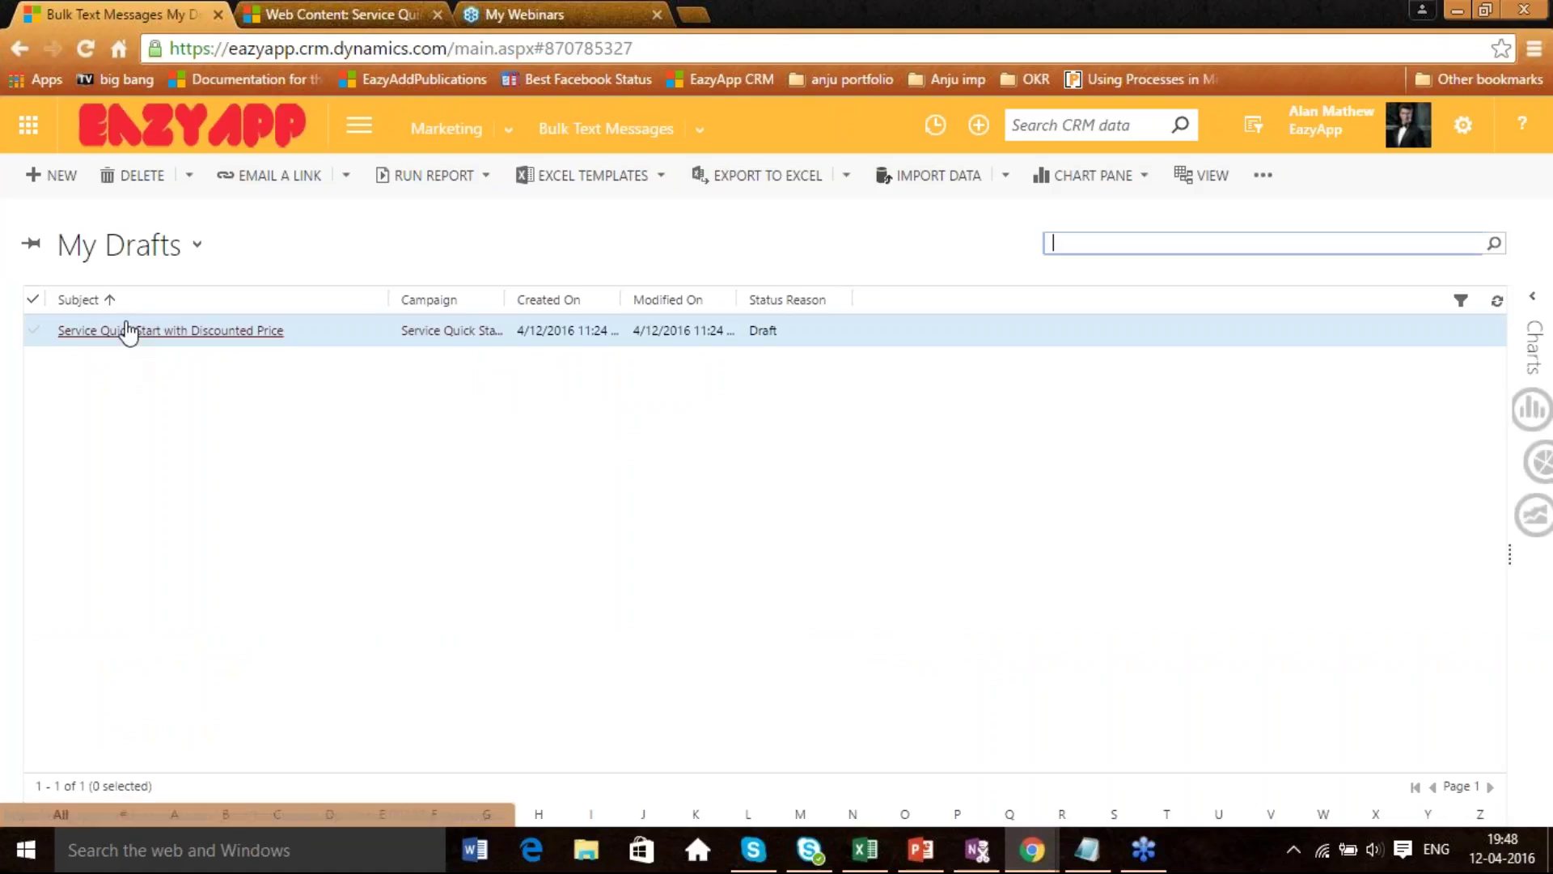
{"action": "left_click", "coordinate": [129, 331]}
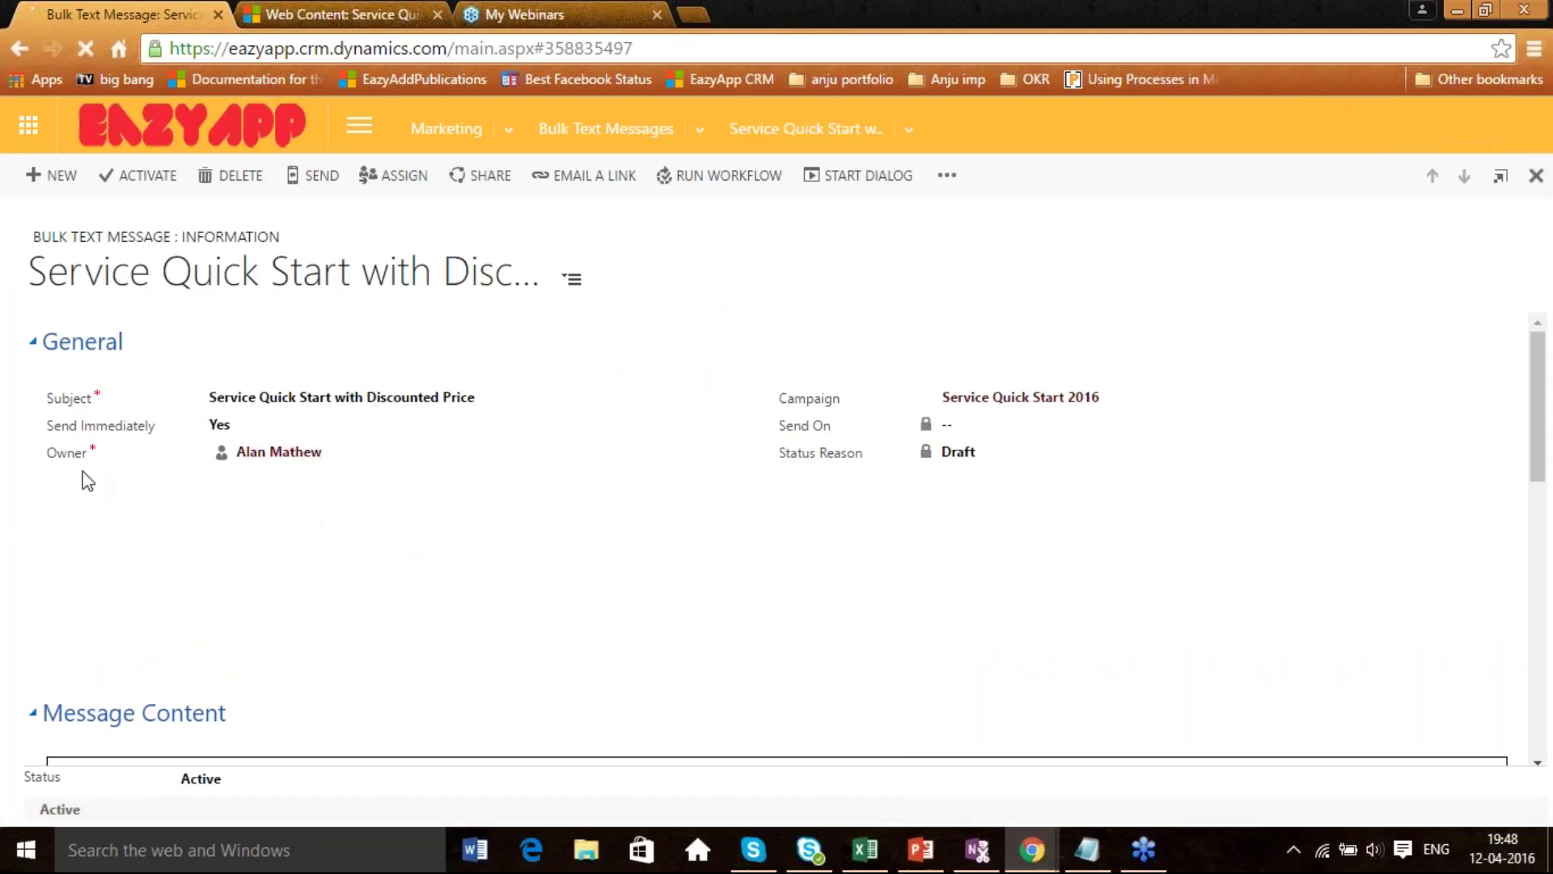
{"action": "left_click", "coordinate": [95, 541]}
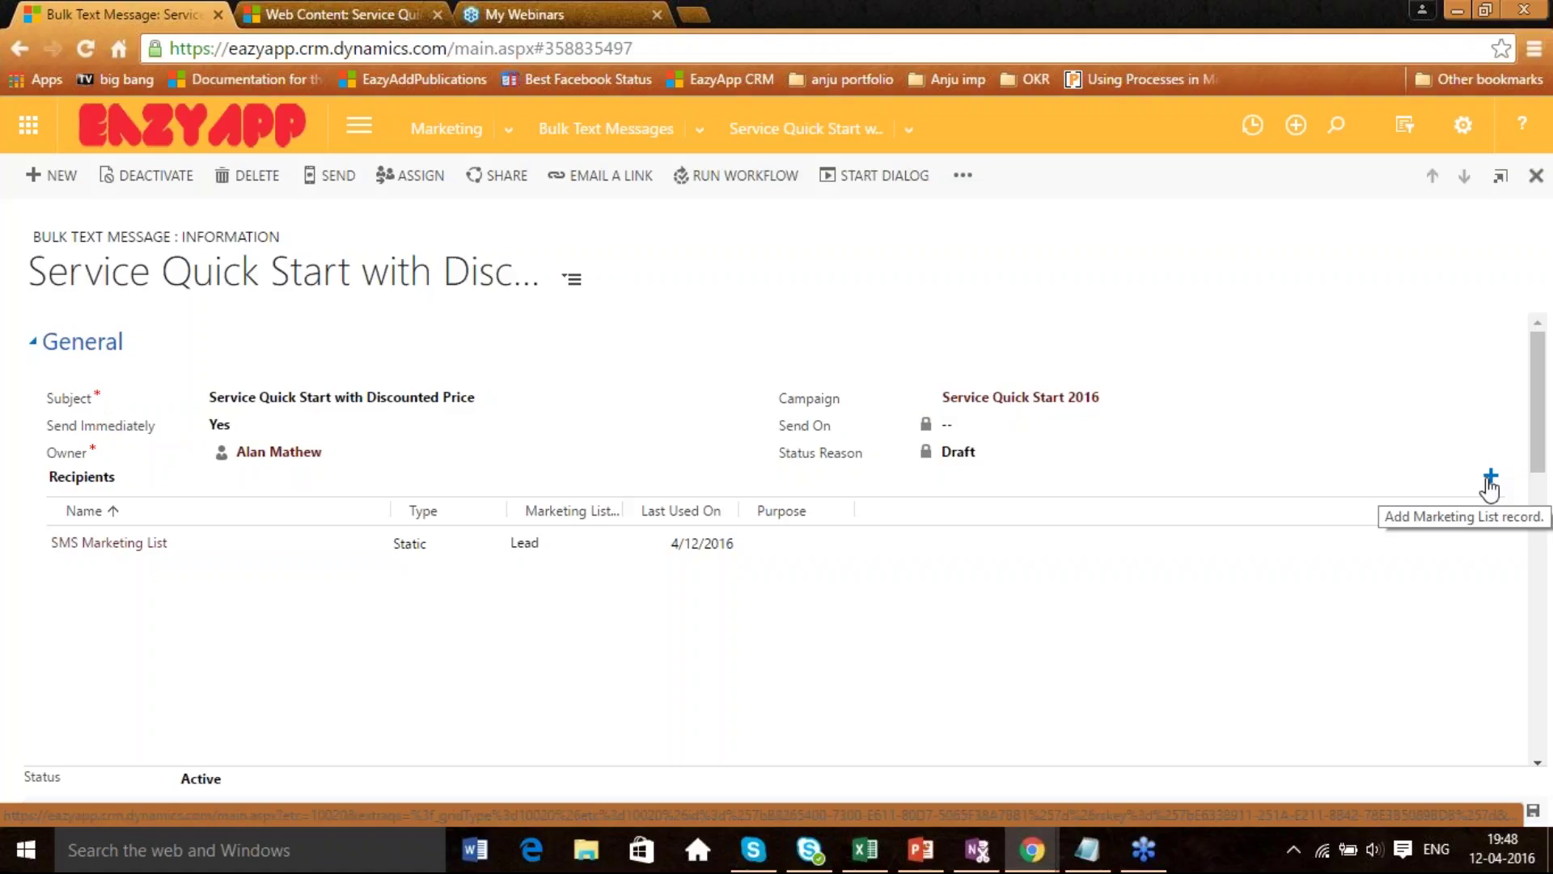
Add the marketing list ClickDimension 2015 news letter to the draft text message's recipients.
{"action": "left_click", "coordinate": [1490, 479]}
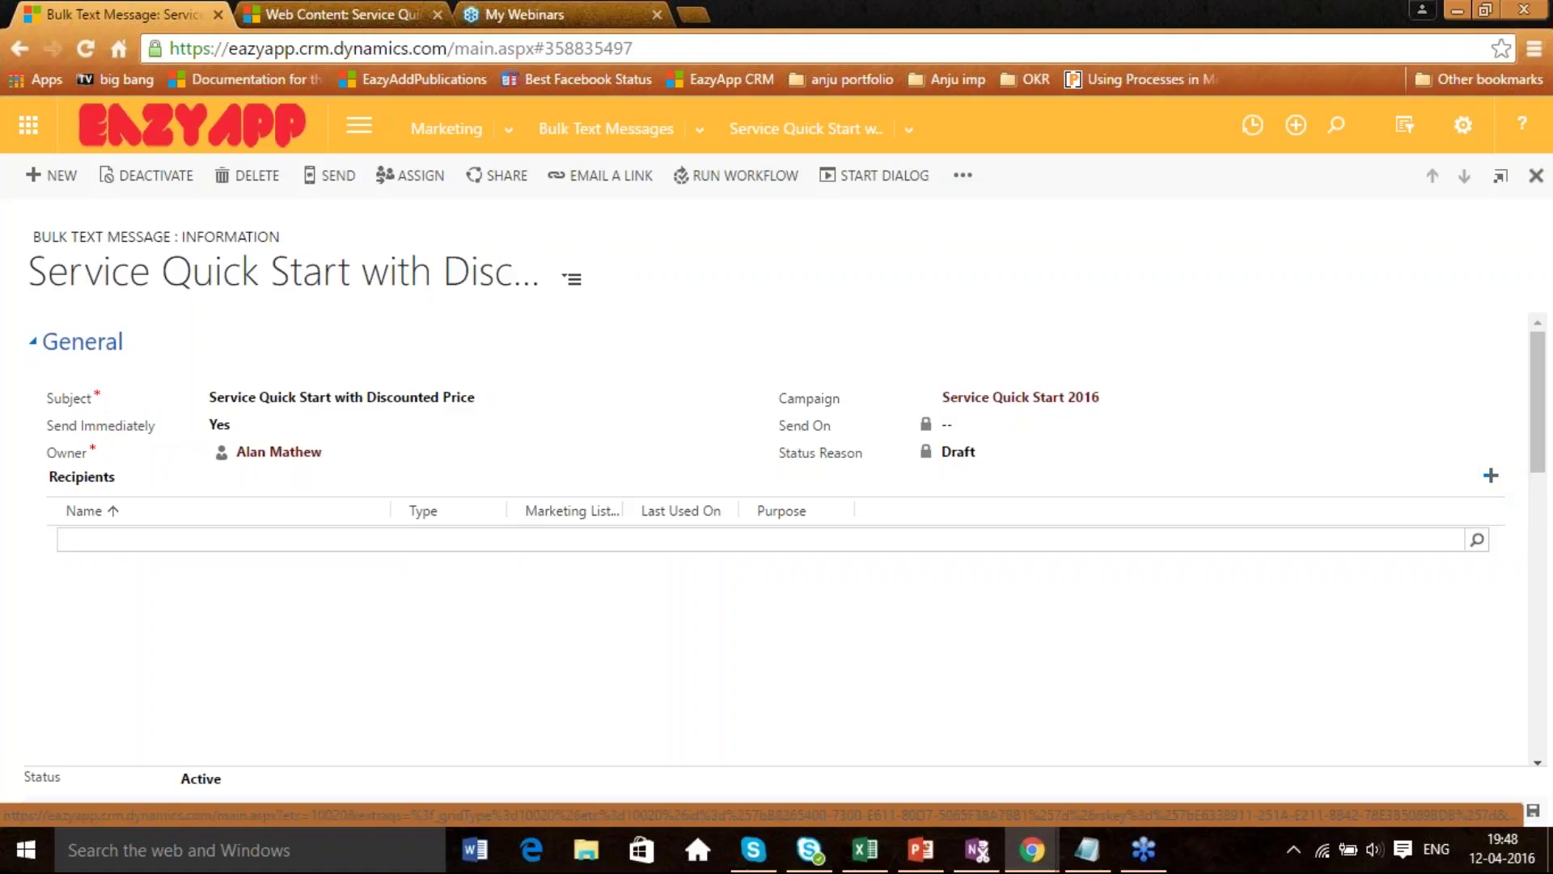
{"action": "left_click", "coordinate": [1477, 540]}
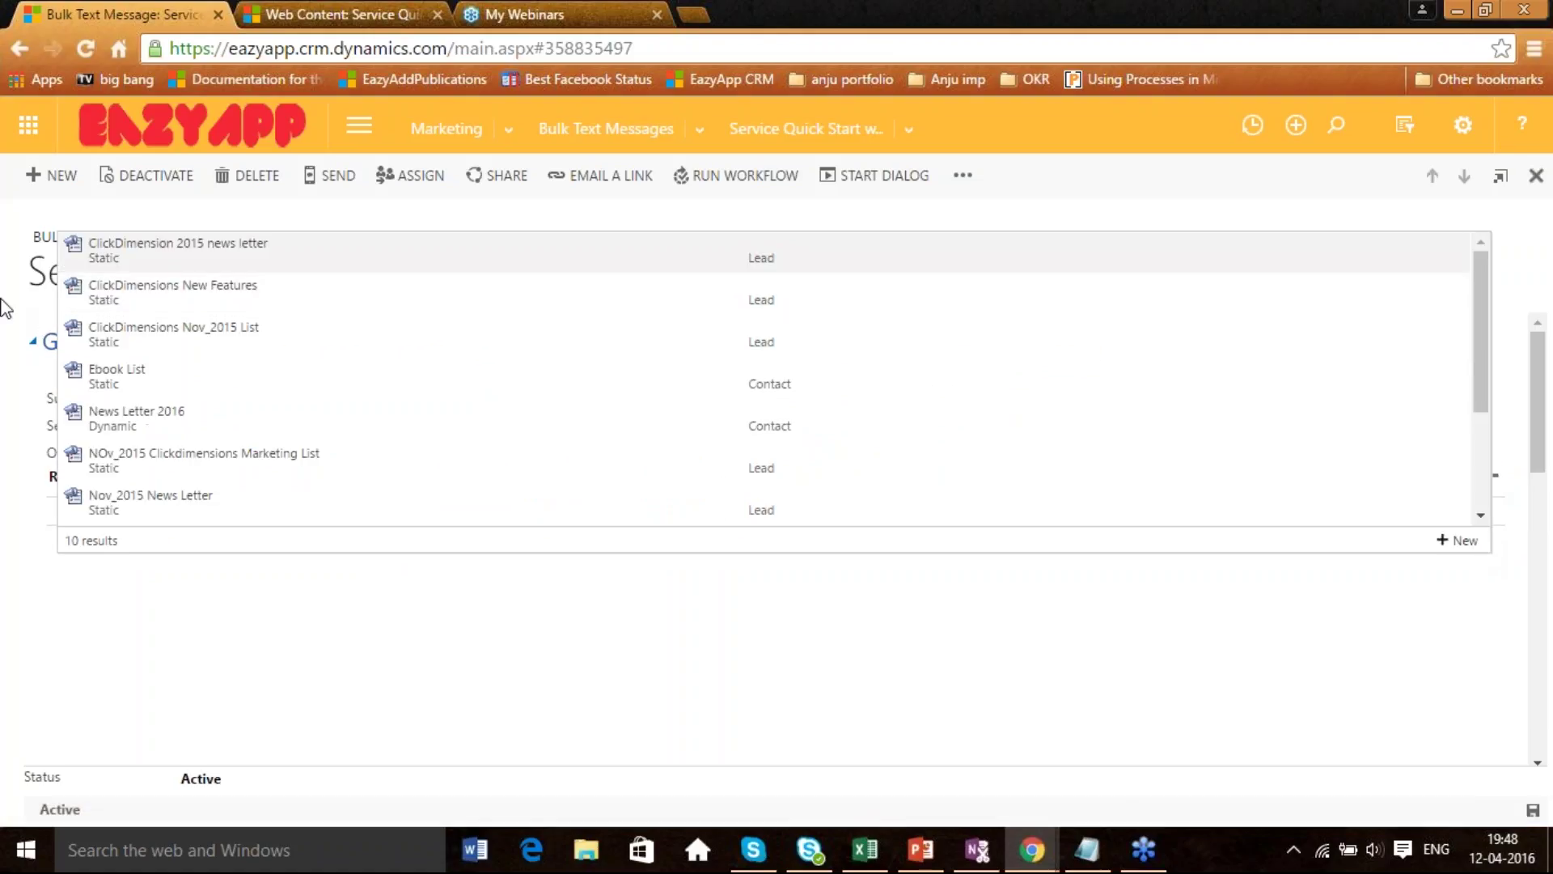
{"action": "left_click", "coordinate": [156, 259]}
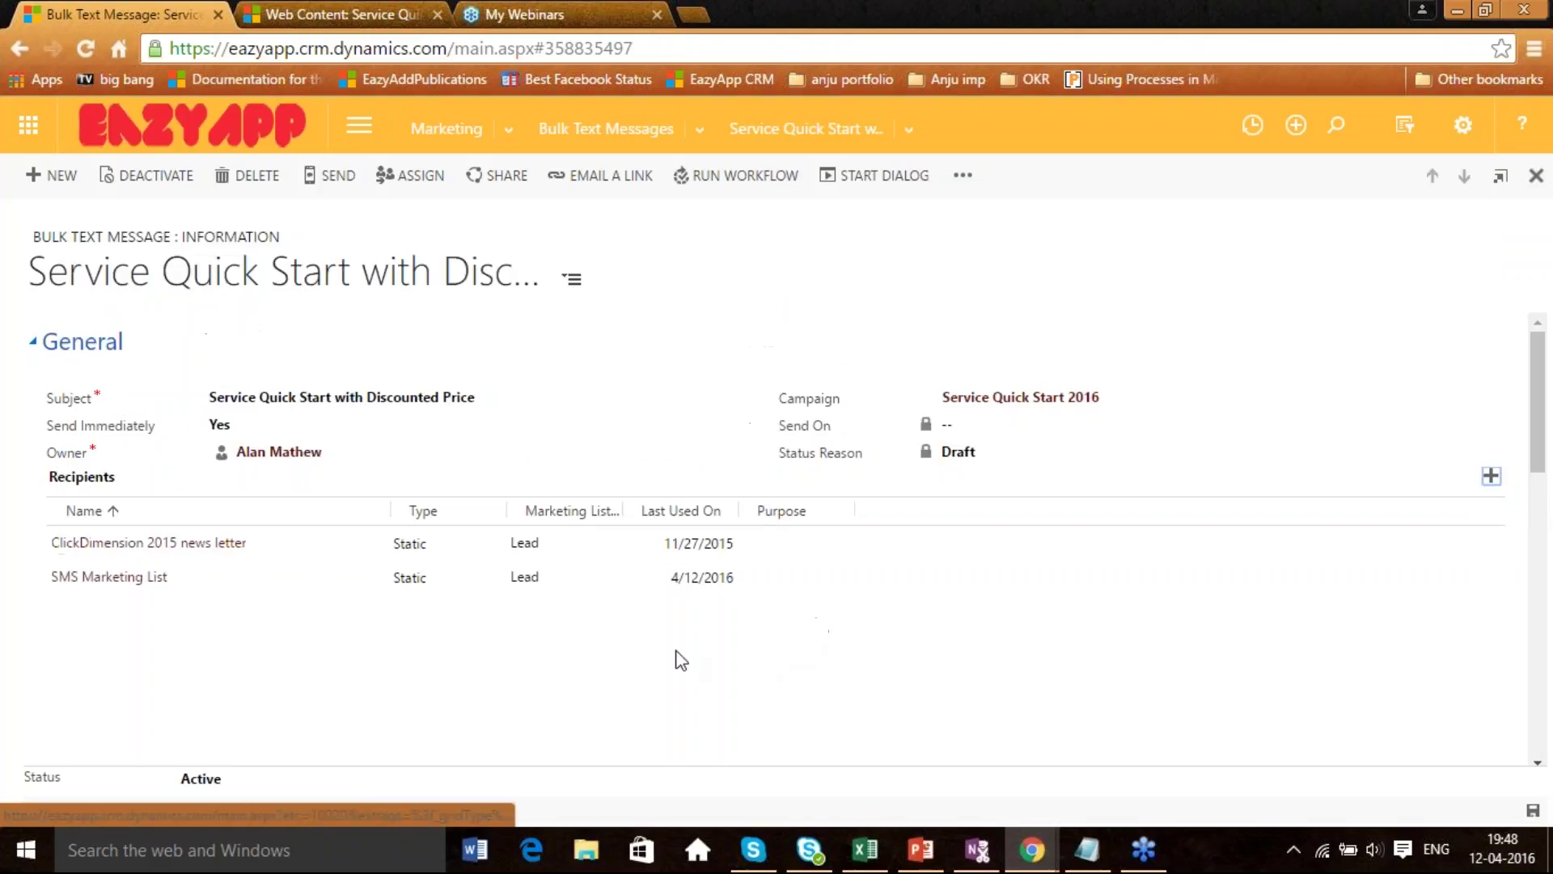
Enter the message content "Hi Thank you for registering for Service Quick Start" and look over the rest of the form.
{"action": "left_click_drag", "start_coordinate": [1537, 368], "coordinate": [1528, 501]}
{"action": "left_click", "coordinate": [292, 522]}
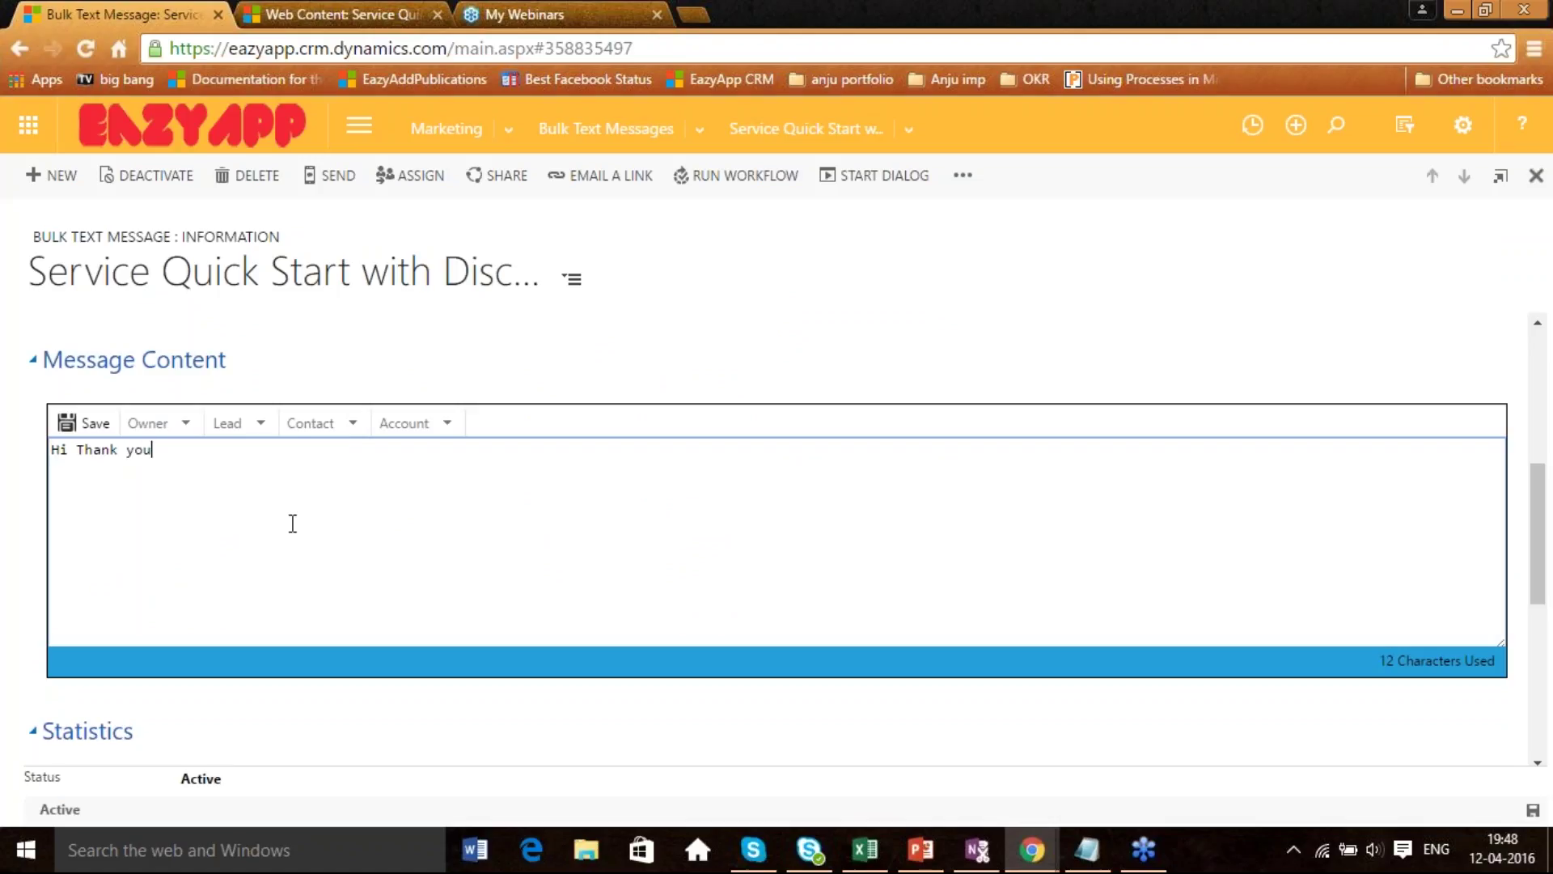
{"action": "type", "text": "Hi Thank you for registering Clickd"}
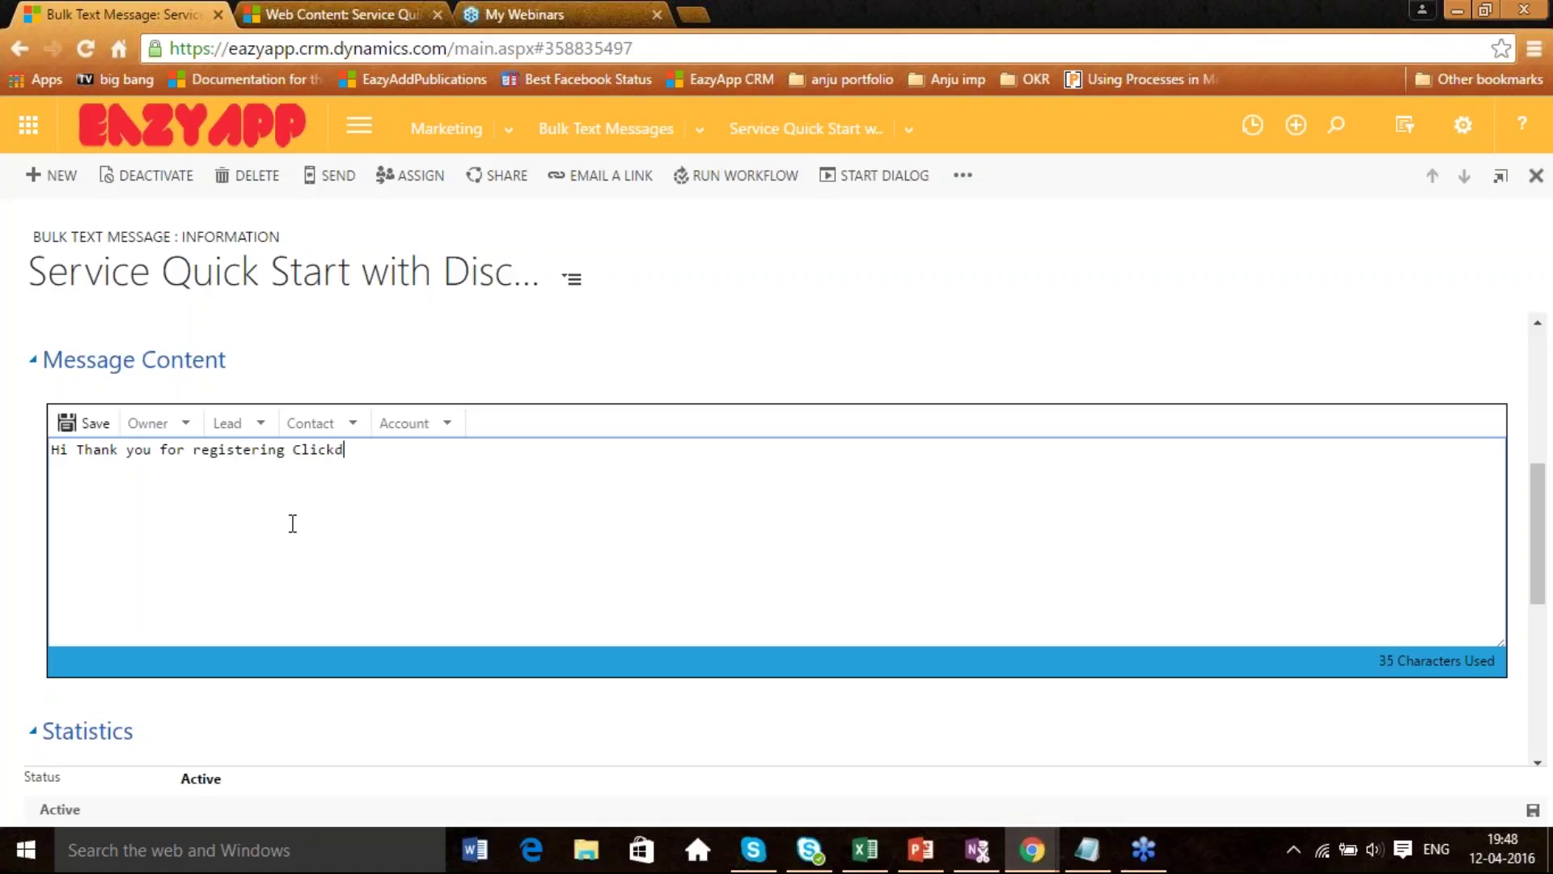
{"action": "key", "text": "BackSpace"}
{"action": "key", "text": "BackSpace"}
{"action": "key", "text": "BackSpace"}
{"action": "key", "text": "BackSpace"}
{"action": "key", "text": "BackSpace"}
{"action": "key", "text": "BackSpace"}
{"action": "type", "text": "for Service Quick Start"}
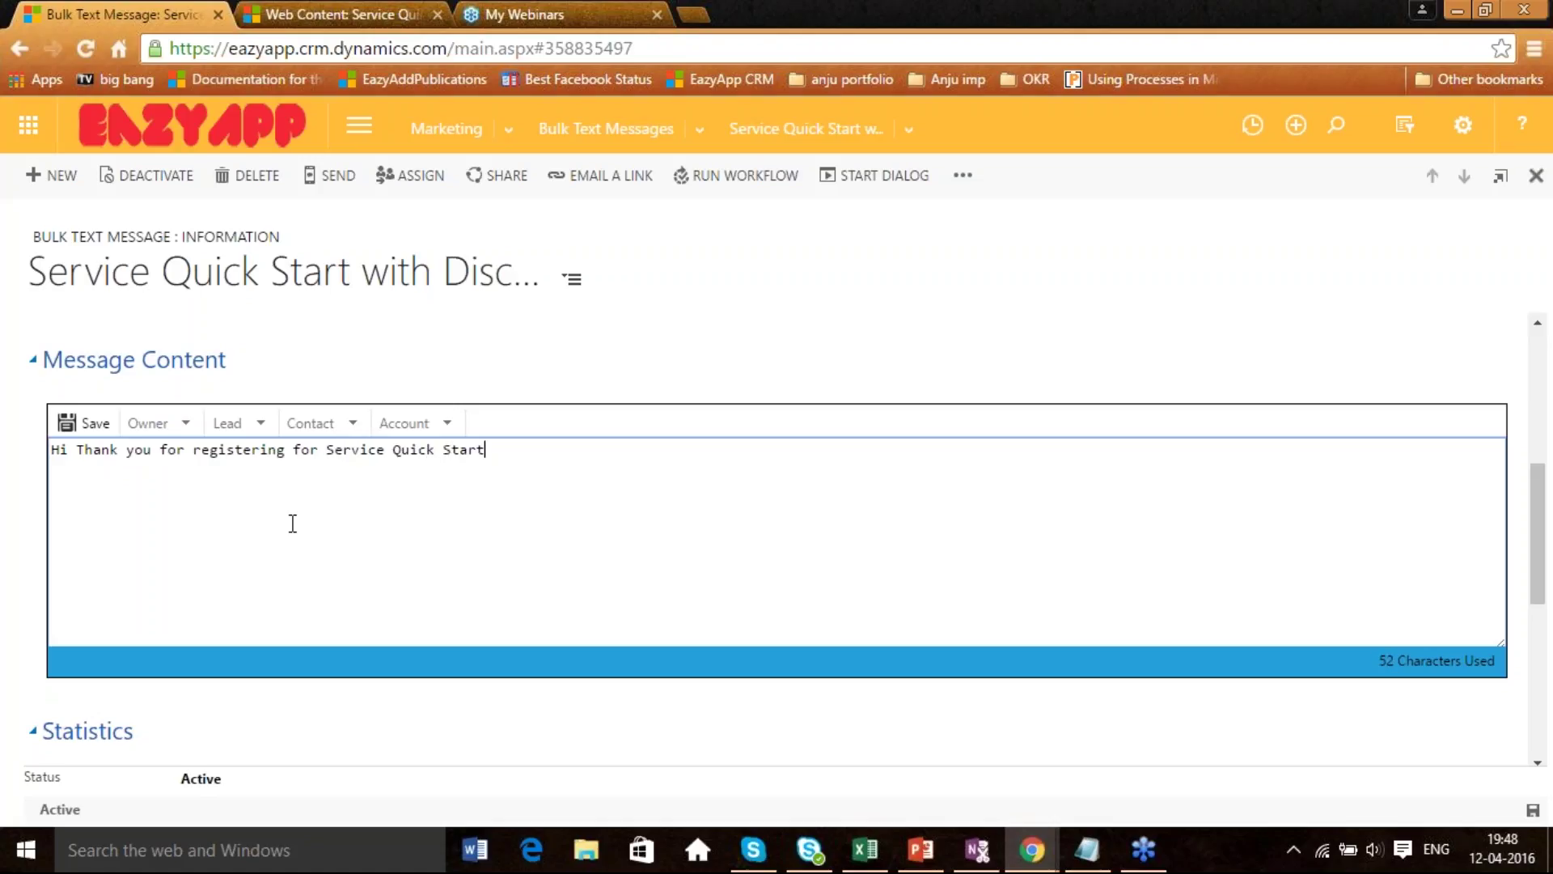
{"action": "scroll", "coordinate": [510, 497], "scroll_direction": "down", "scroll_amount": 5}
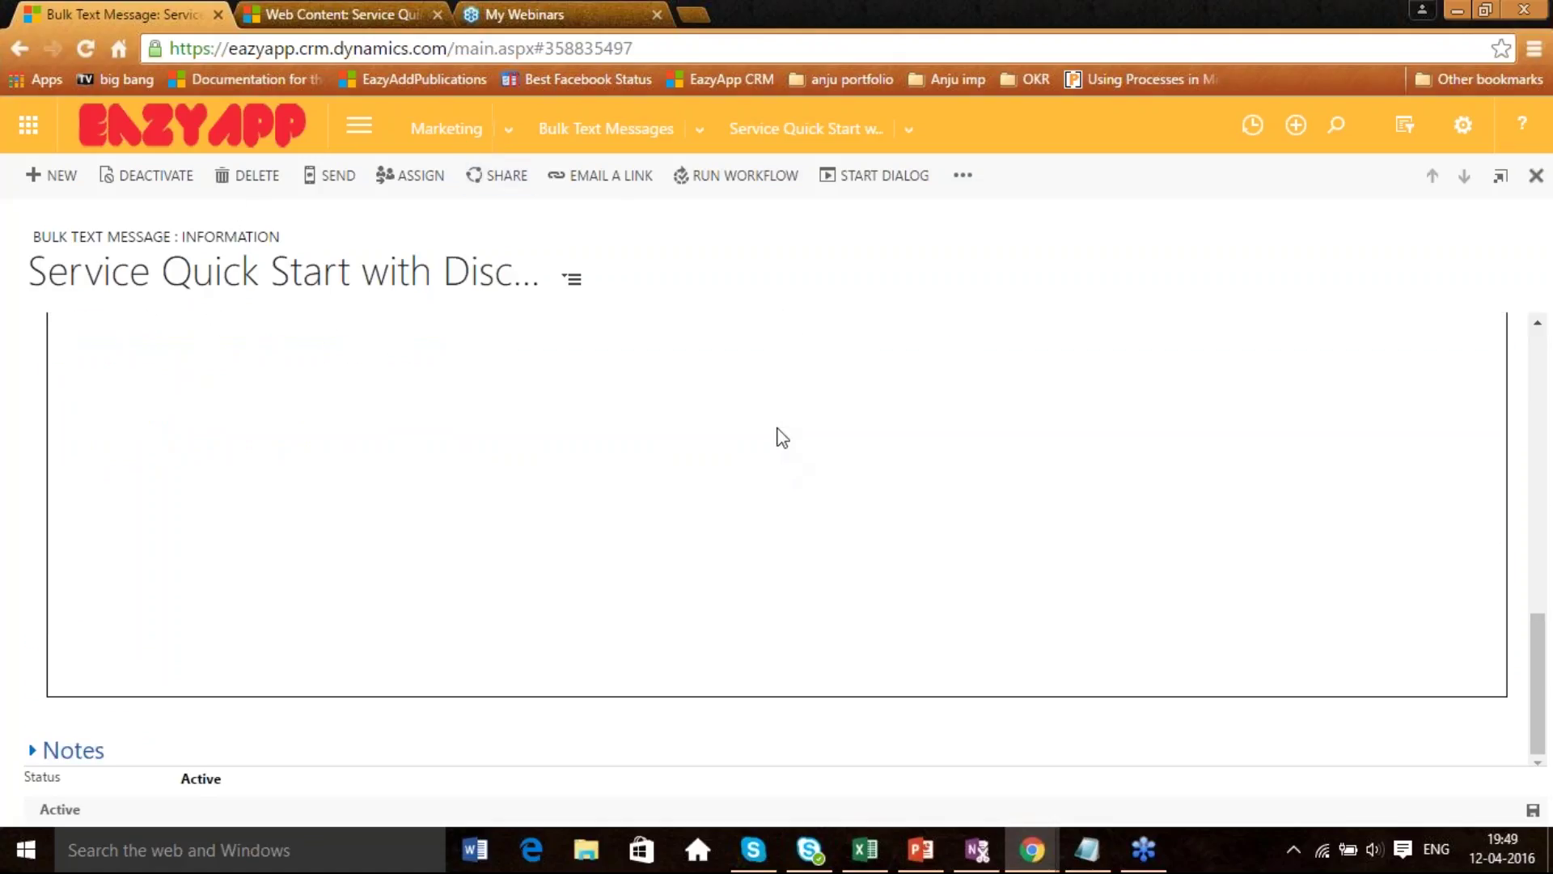
{"action": "scroll", "coordinate": [784, 461], "scroll_direction": "up", "scroll_amount": 10}
Open CloudFronts Service Quick Start Only for $499 from the Sent bulk text messages and examine its recipients, message content and statistics.
{"action": "left_click", "coordinate": [629, 128]}
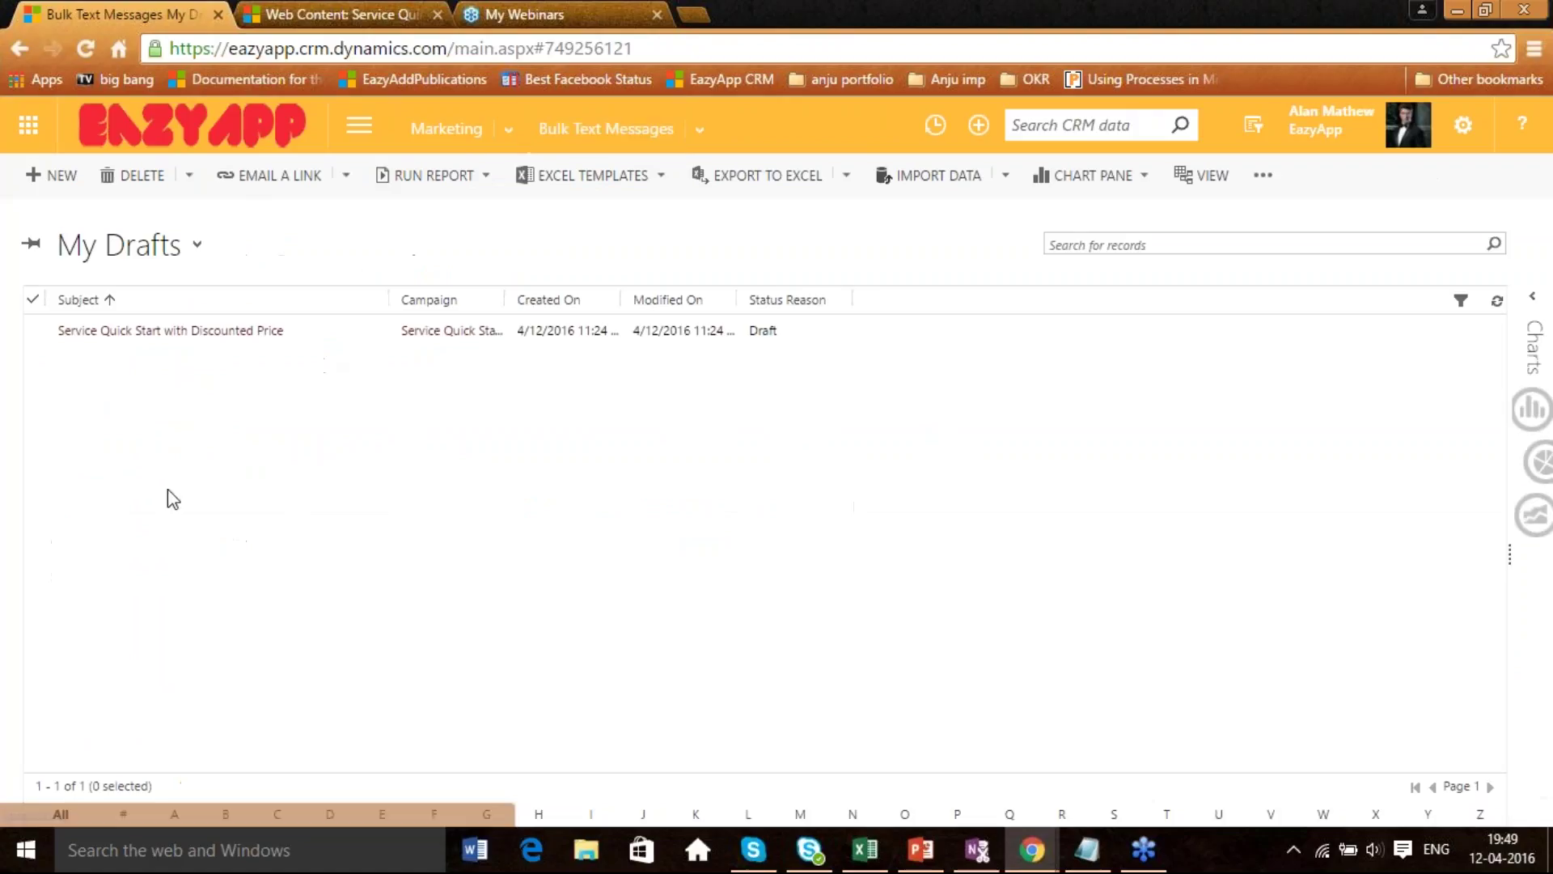
{"action": "left_click", "coordinate": [197, 249]}
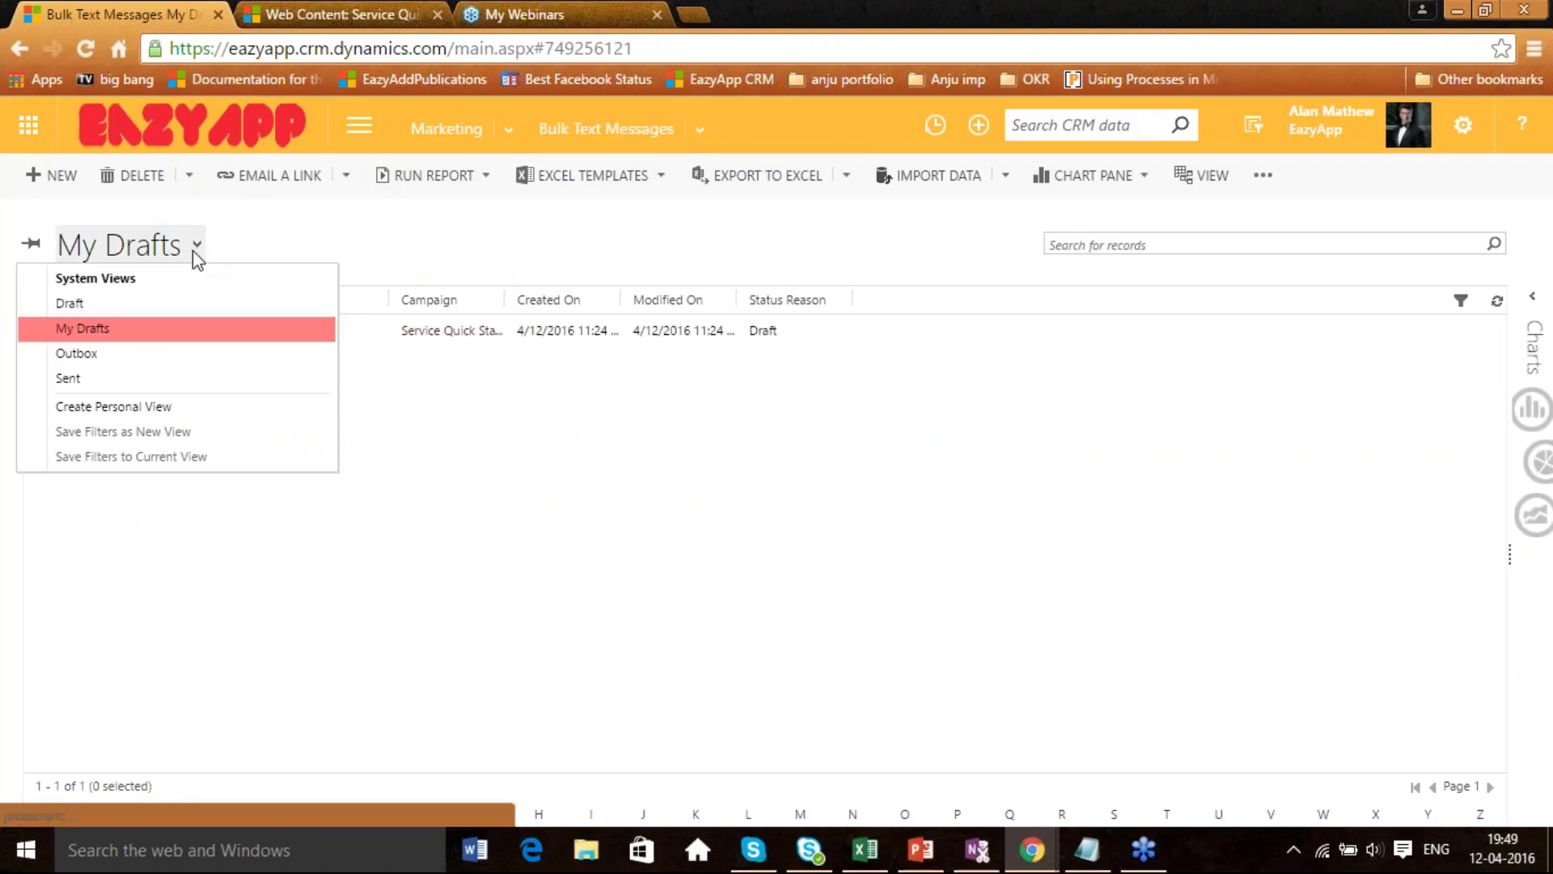
{"action": "left_click", "coordinate": [94, 385]}
{"action": "left_click", "coordinate": [162, 333]}
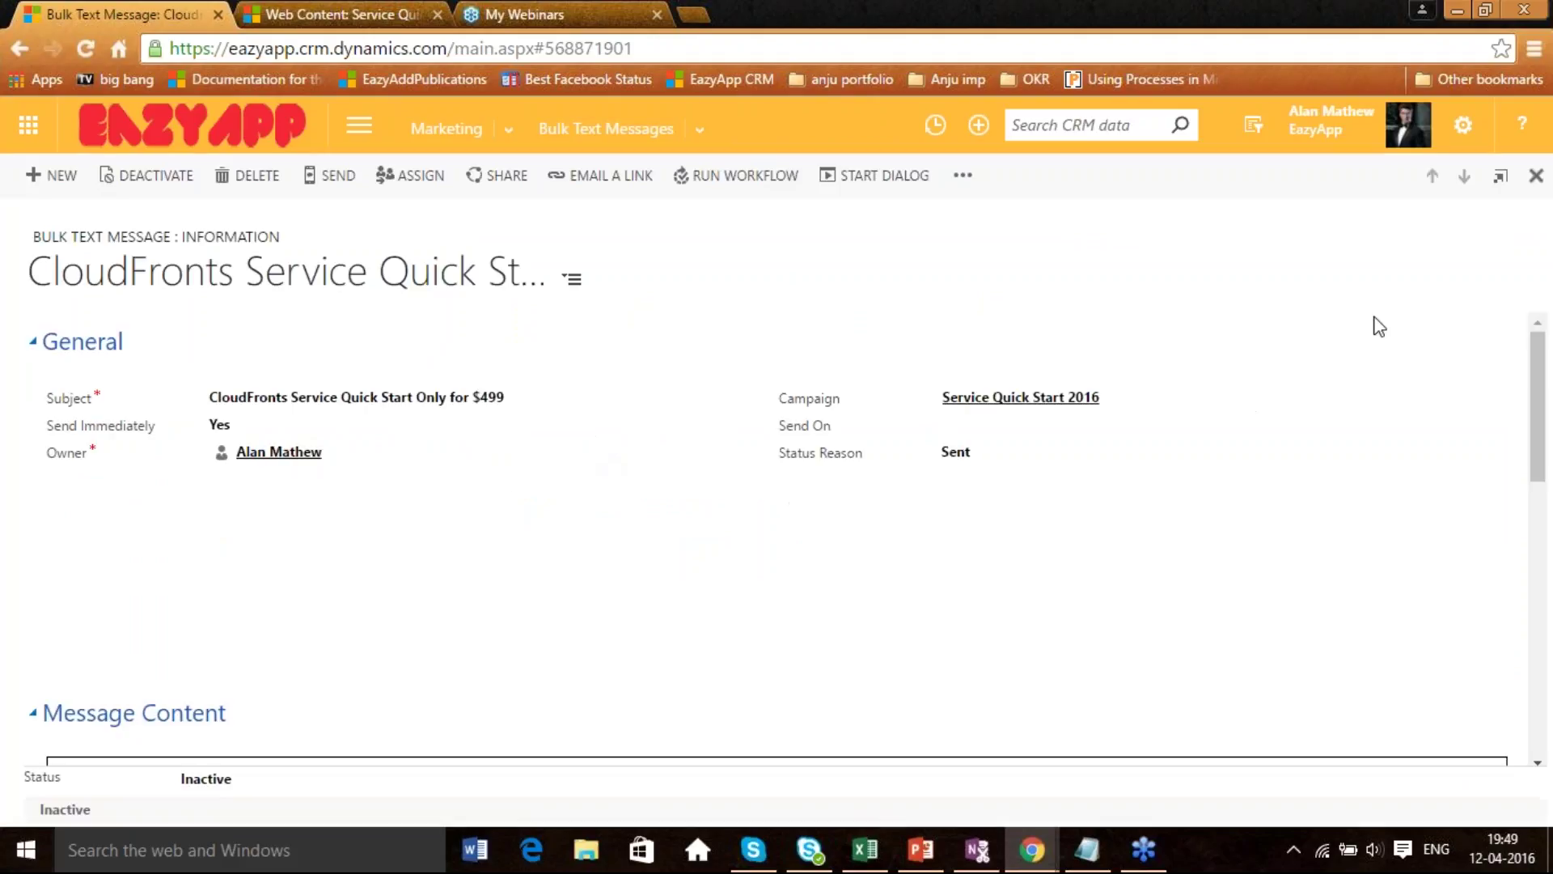
{"action": "left_click_drag", "start_coordinate": [1539, 356], "coordinate": [1537, 474]}
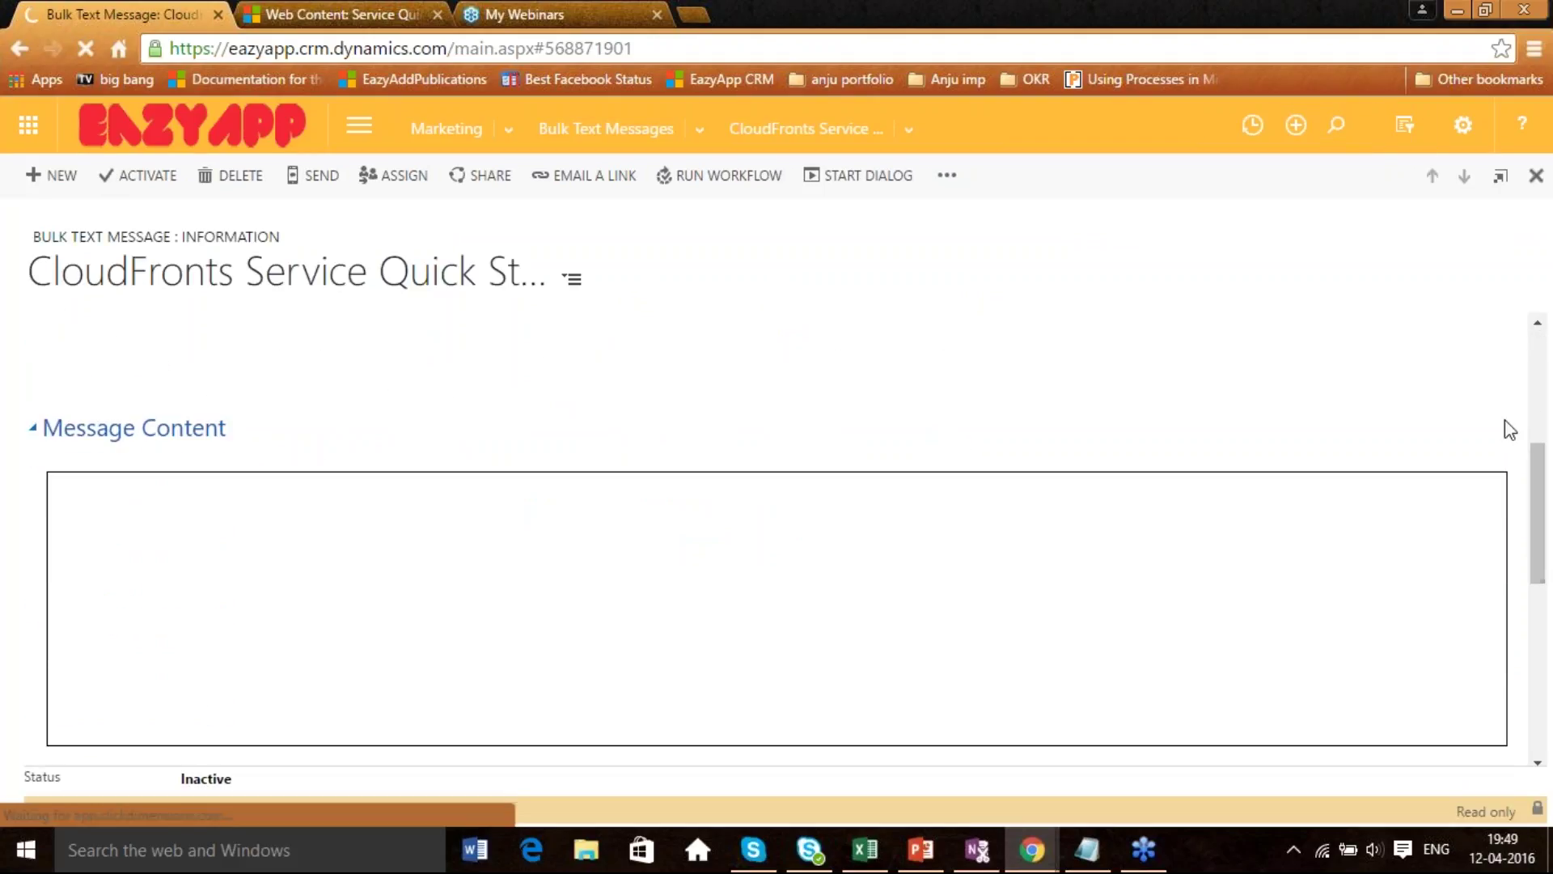
{"action": "scroll", "coordinate": [975, 382], "scroll_direction": "down", "scroll_amount": 3}
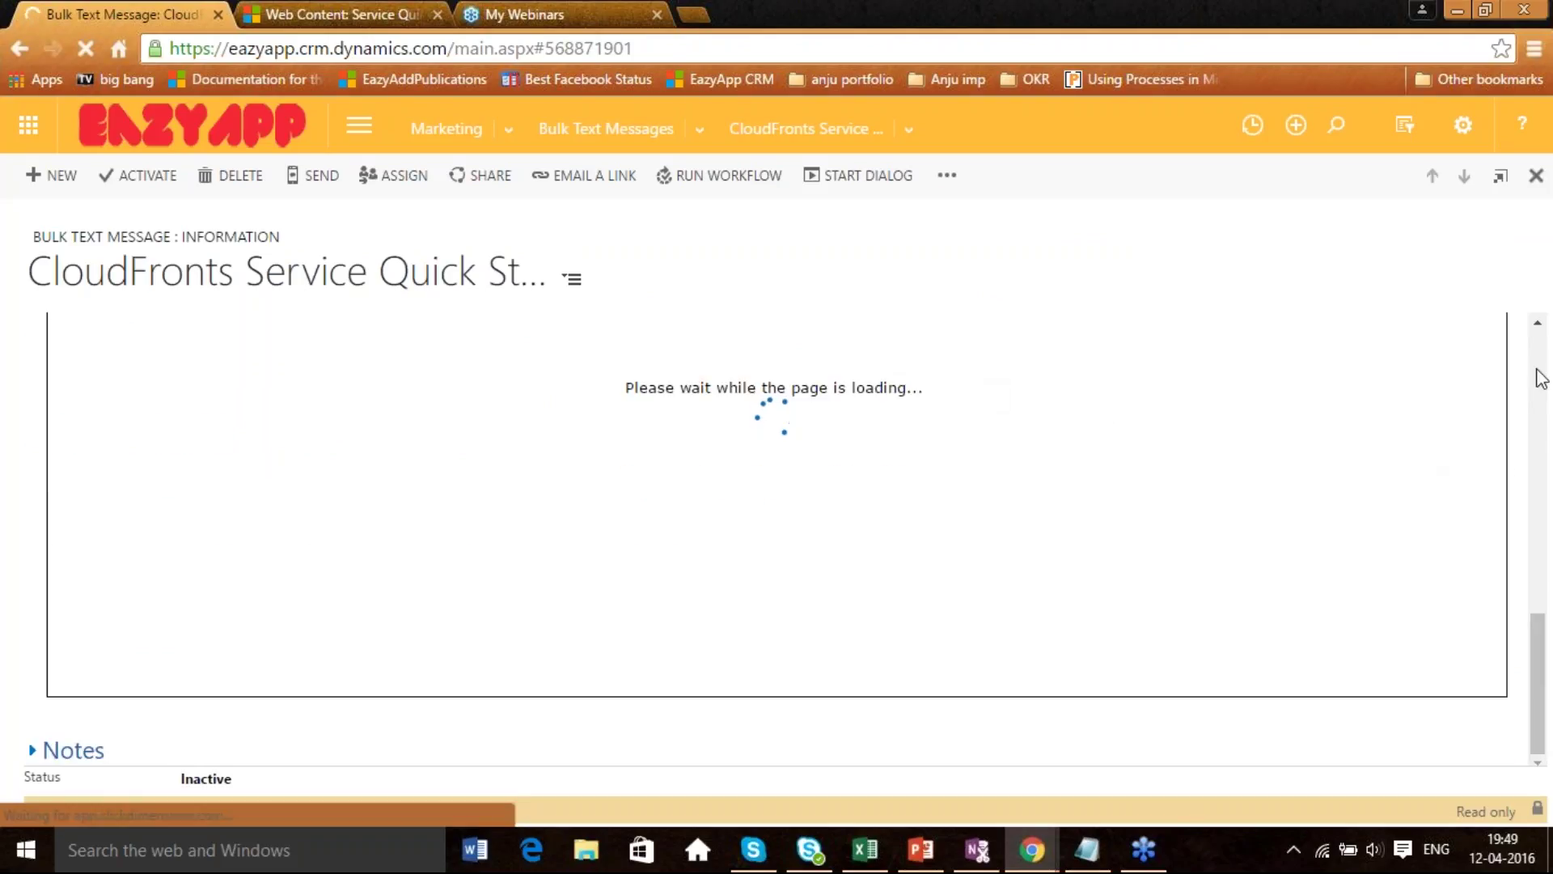
{"action": "left_click", "coordinate": [1537, 326]}
{"action": "scroll", "coordinate": [1537, 327], "scroll_direction": "up", "scroll_amount": 10}
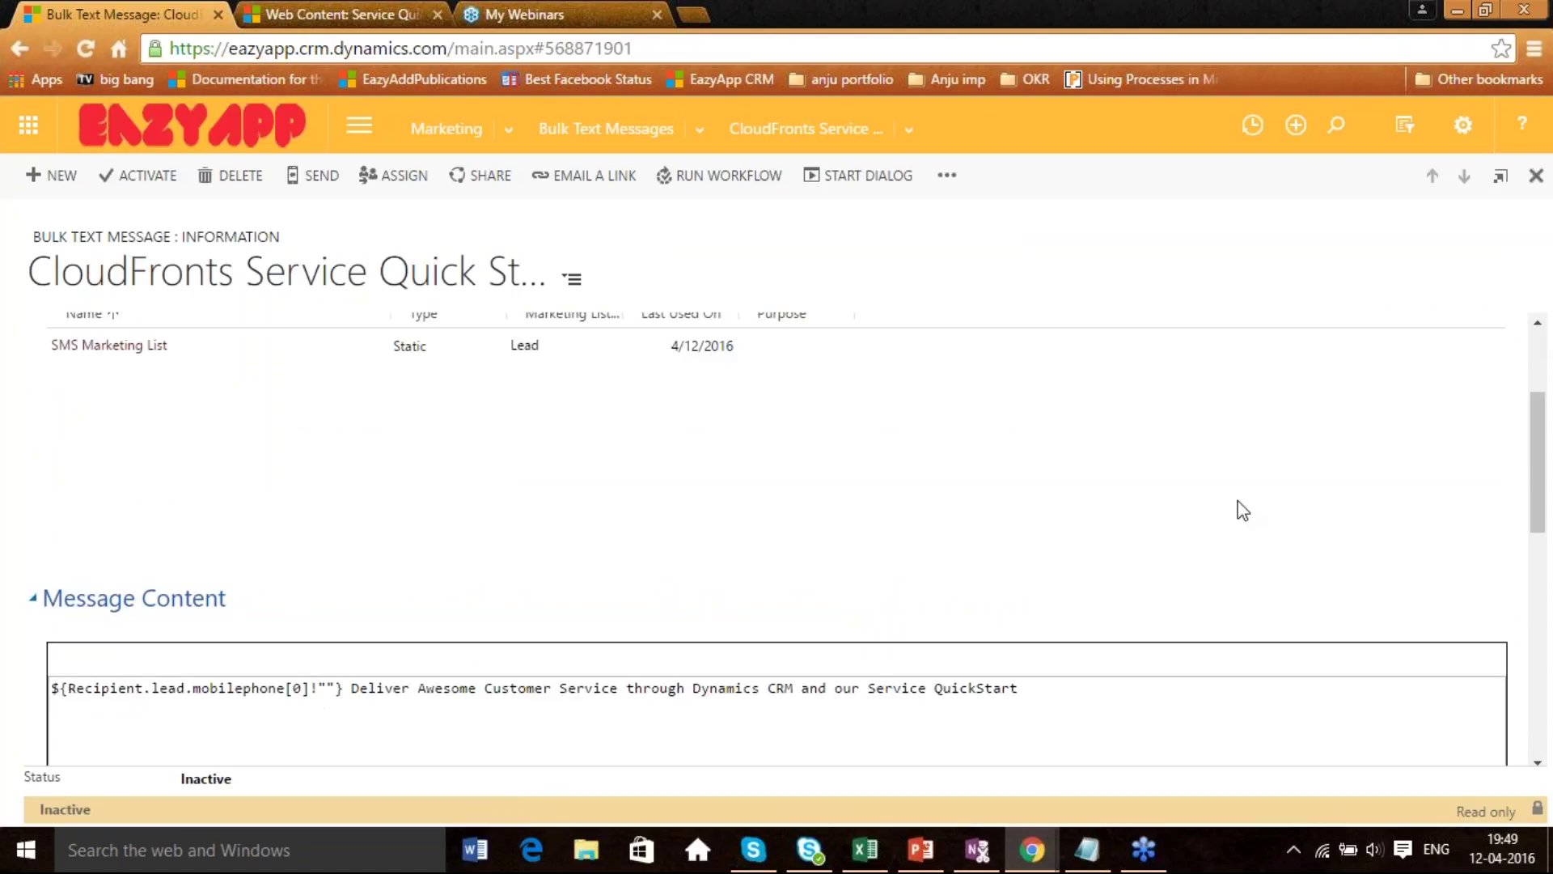
{"action": "left_click_drag", "start_coordinate": [1539, 415], "coordinate": [1539, 609]}
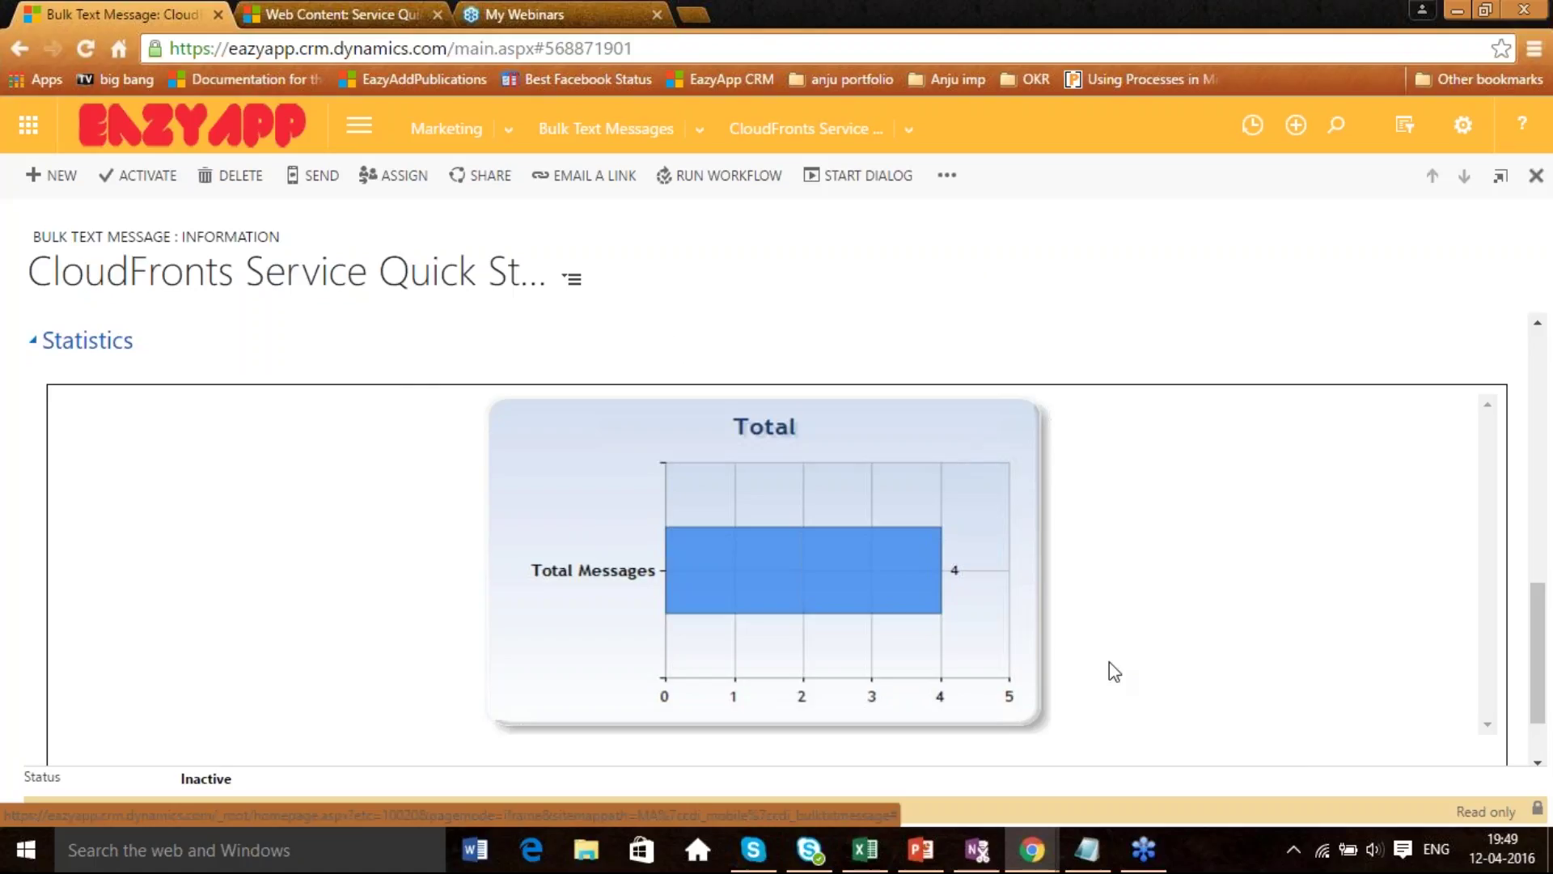
Open the Office 365 sign-in page in a new tab, view PowerPoint slide 4 about ClickDimensions within Power BI, and return to the browser.
{"action": "left_click", "coordinate": [52, 172]}
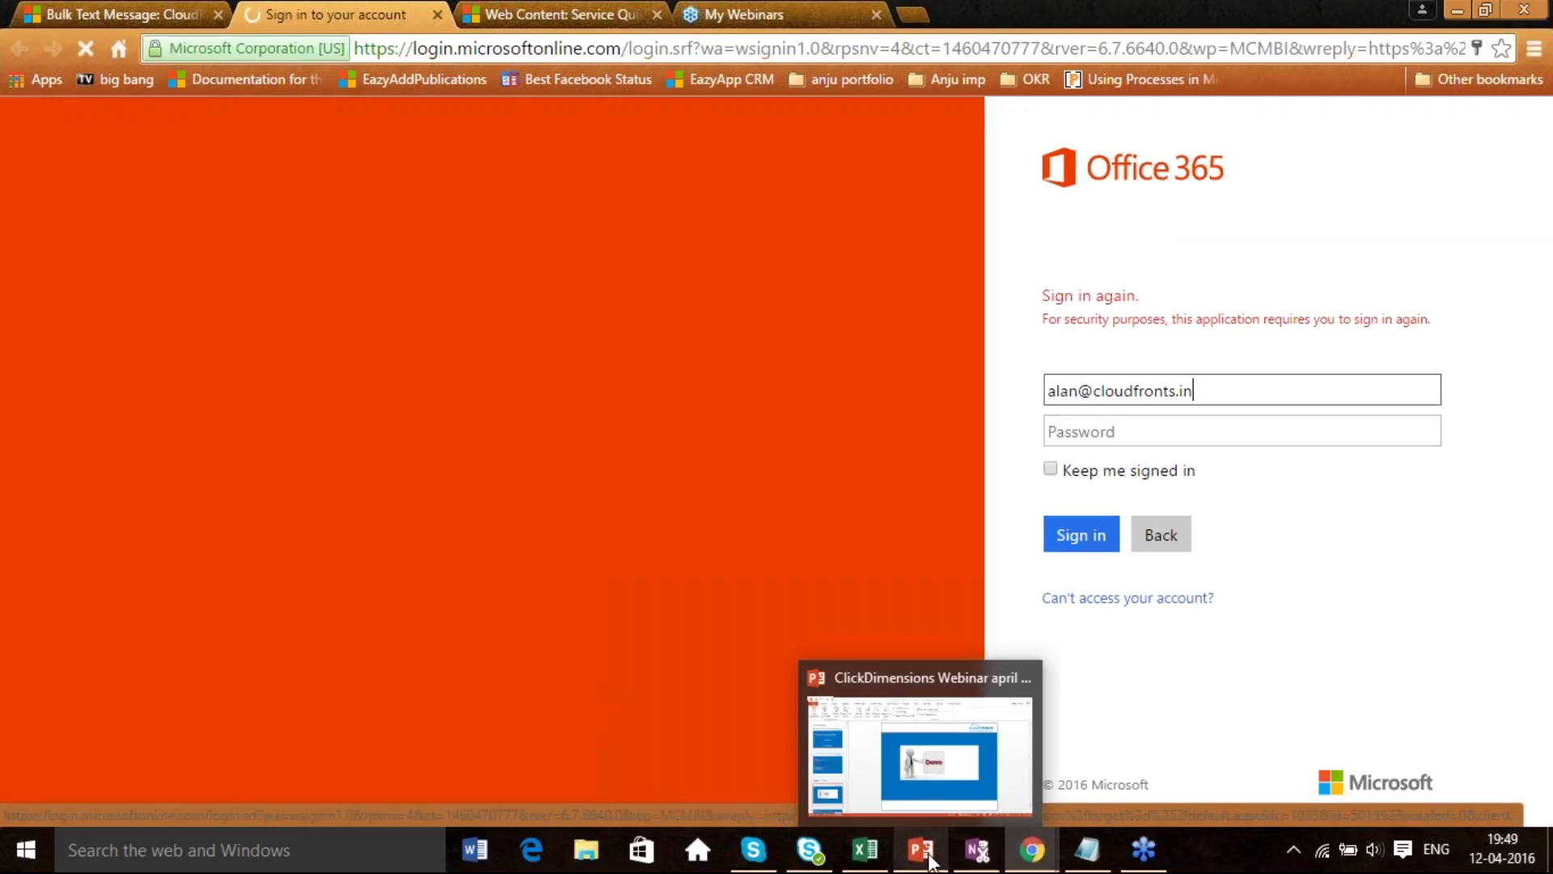
{"action": "left_click", "coordinate": [930, 862]}
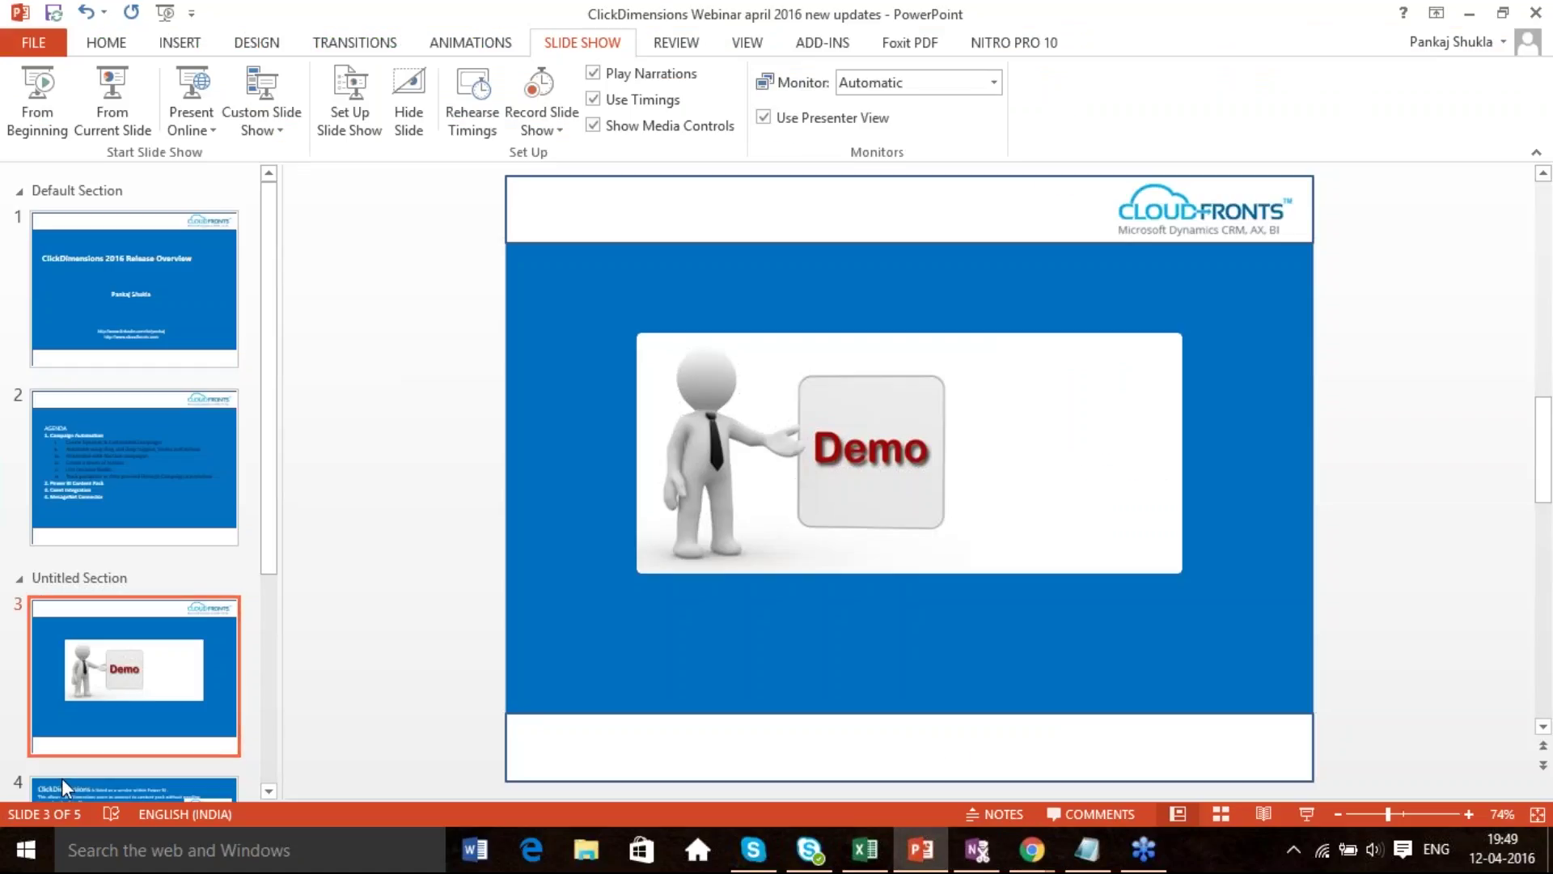
{"action": "left_click", "coordinate": [62, 780]}
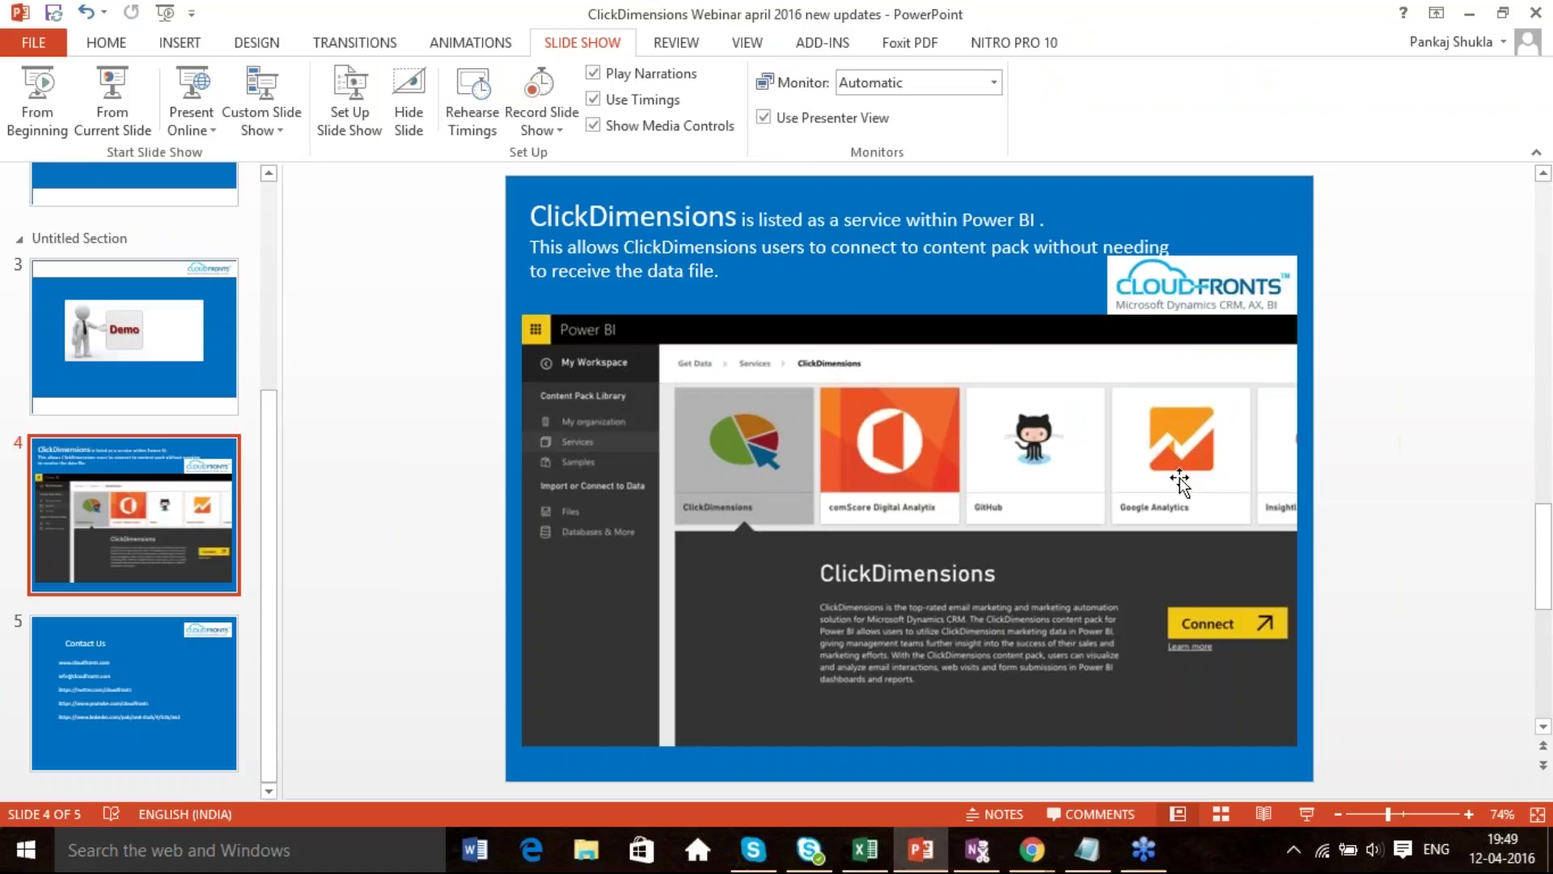
{"action": "left_click", "coordinate": [1469, 13]}
Sign in to Office 365 with the account password and open Power BI from the portal home page.
{"action": "left_click", "coordinate": [1162, 427]}
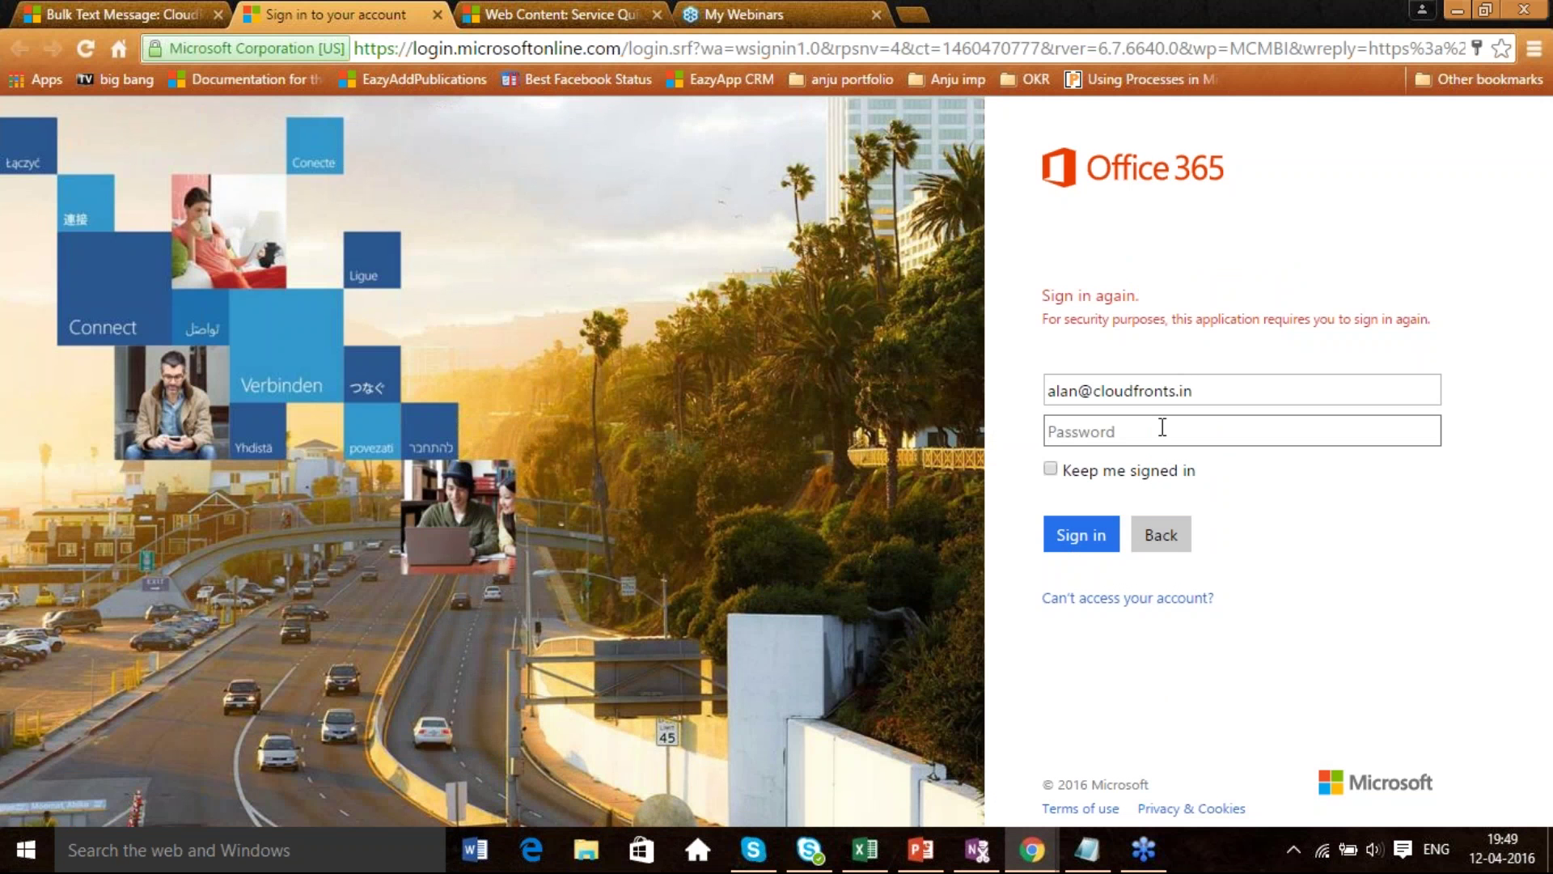
{"action": "type", "text": "••••••••••••••"}
{"action": "key", "text": "Return"}
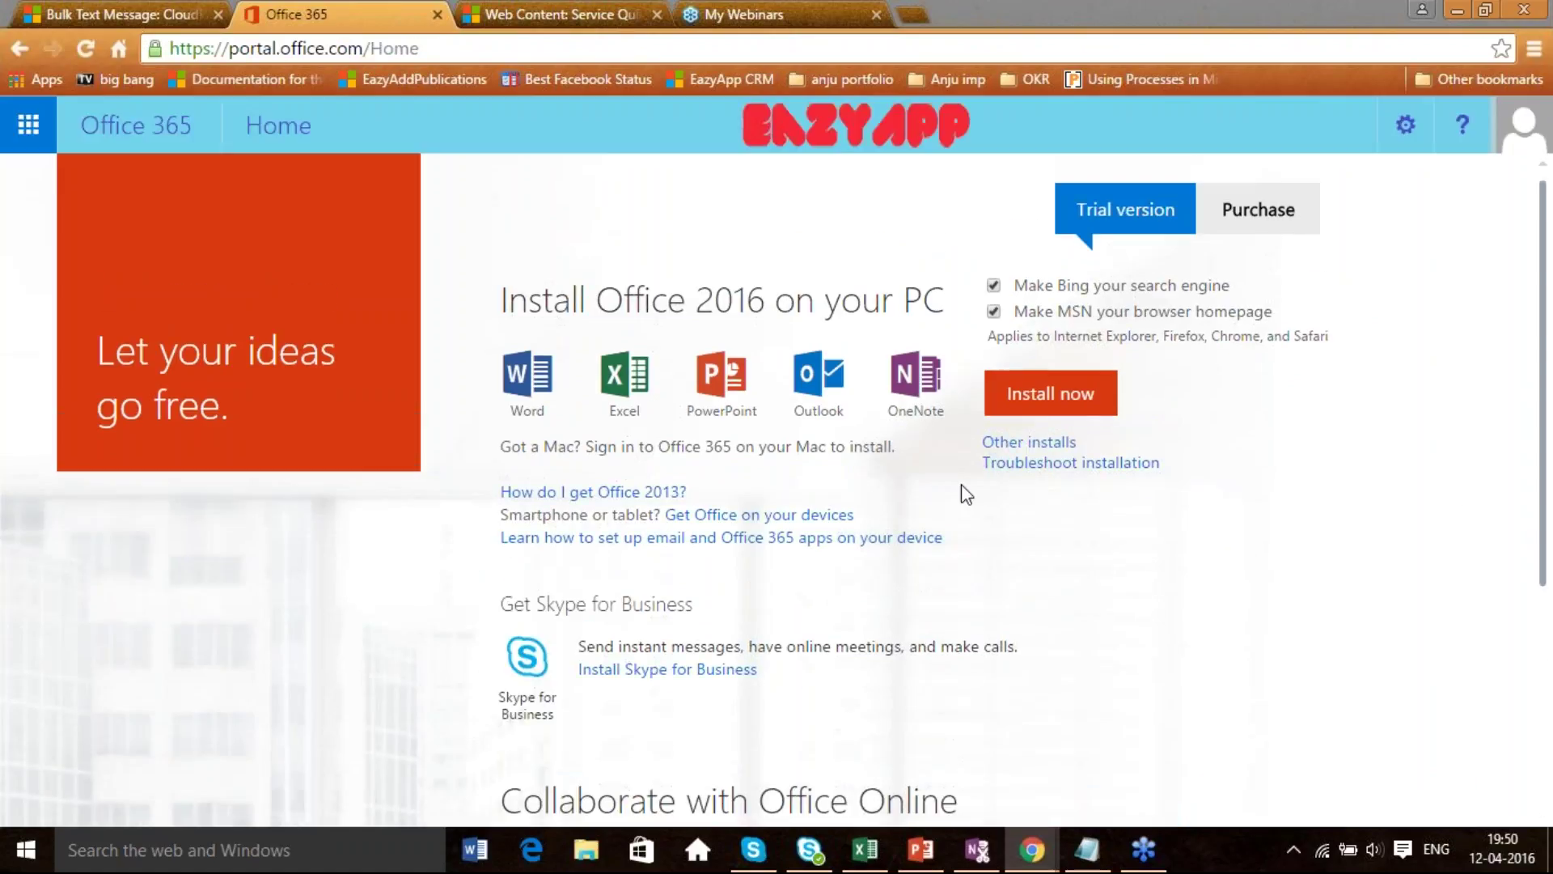
{"action": "scroll", "coordinate": [960, 492], "scroll_direction": "down", "scroll_amount": 5}
{"action": "left_click", "coordinate": [716, 530]}
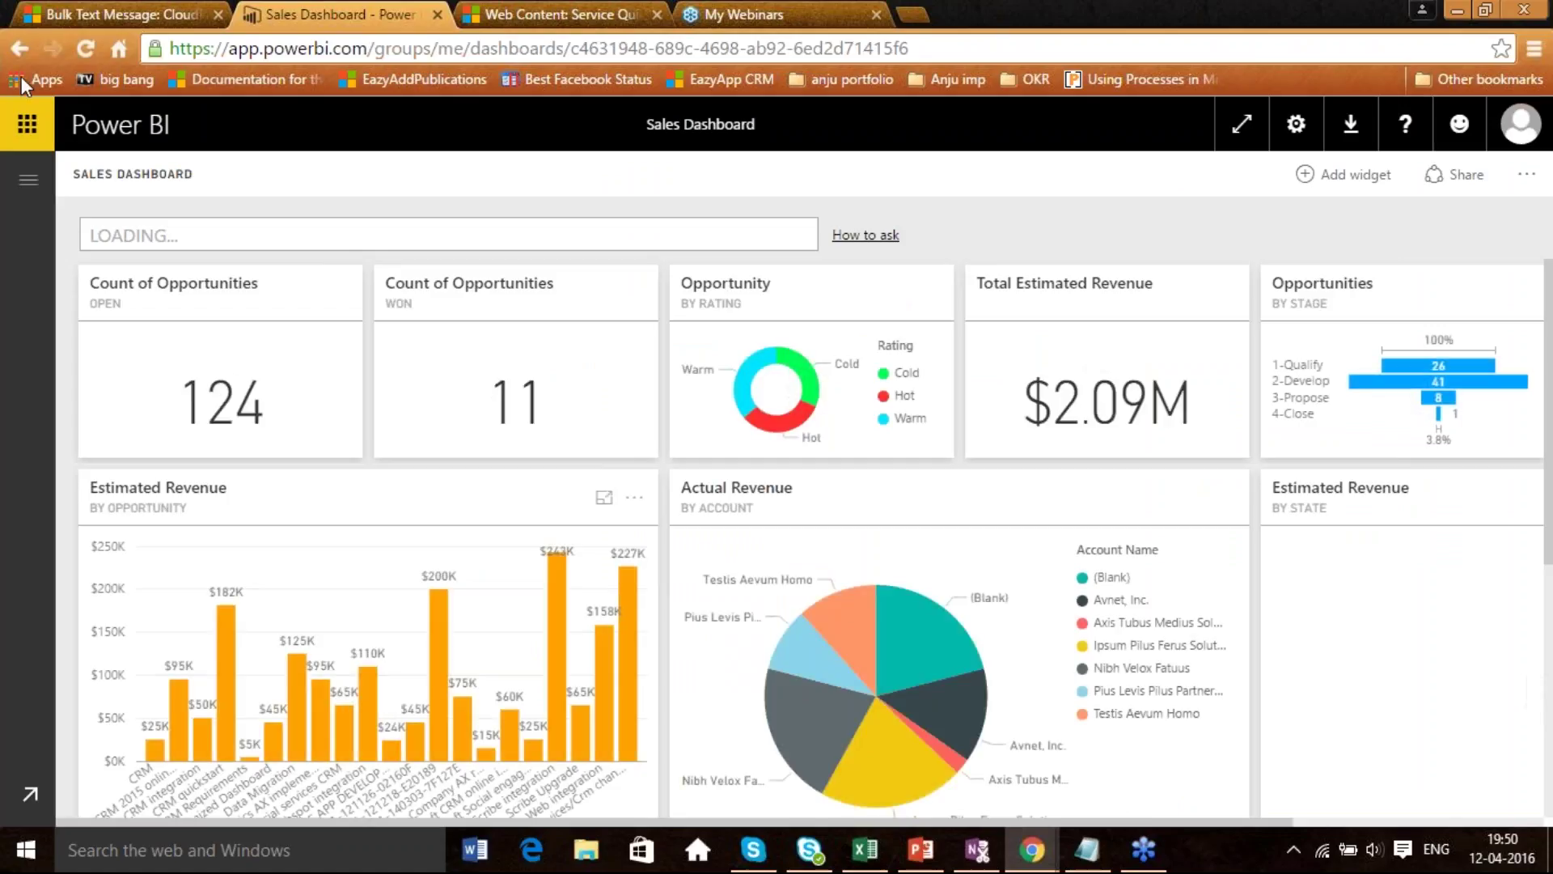
Open the ClickDimensions report in Power BI and view its referring-type pie chart, visits over time and IP location map pages.
{"action": "left_click", "coordinate": [30, 183]}
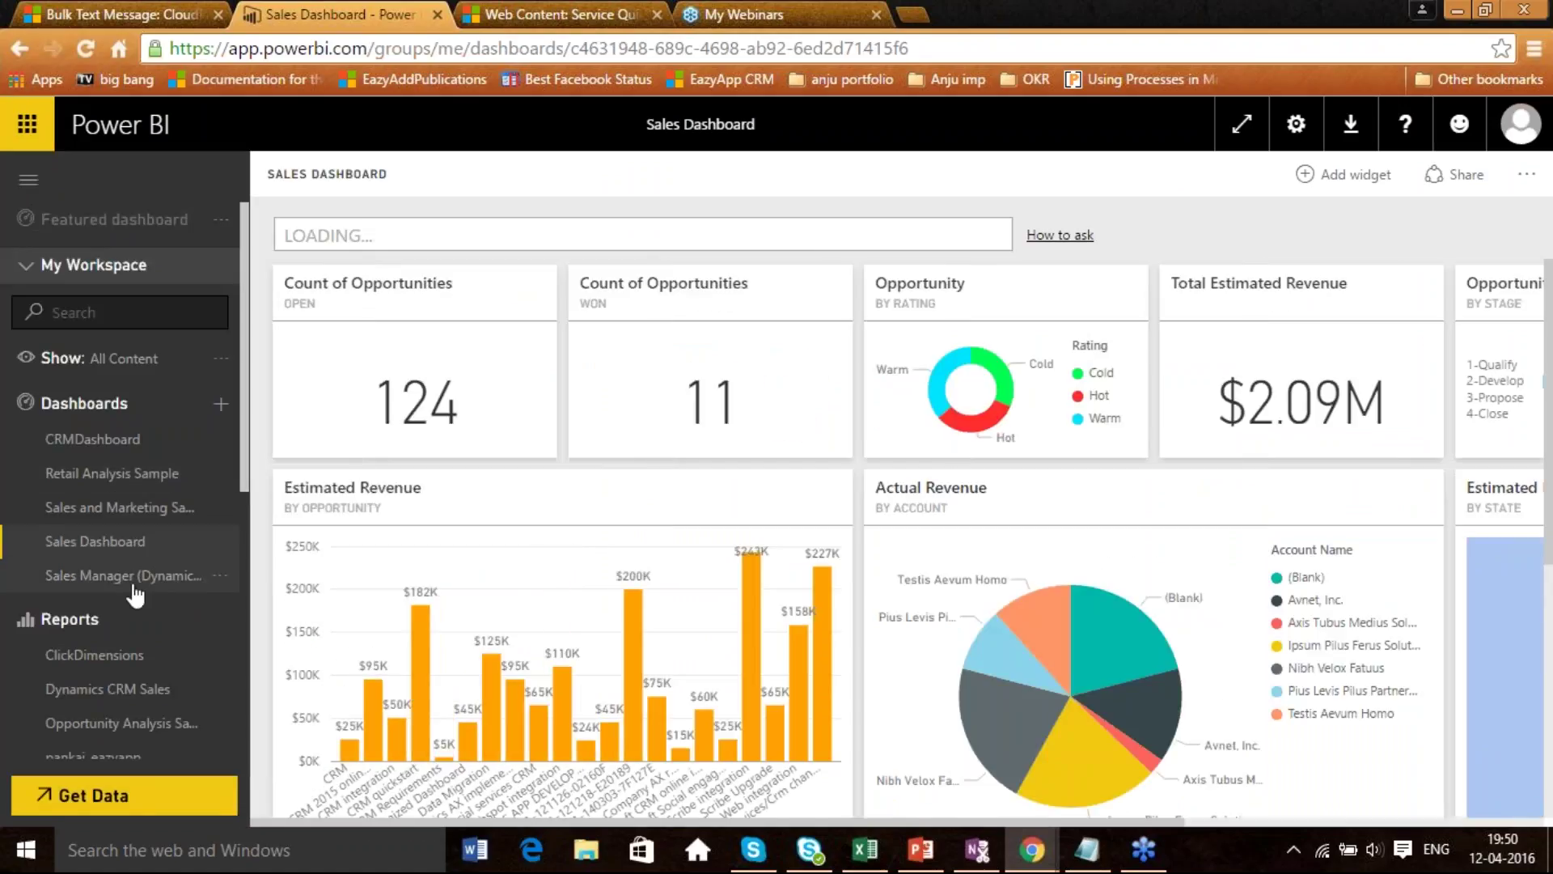
{"action": "left_click", "coordinate": [139, 659]}
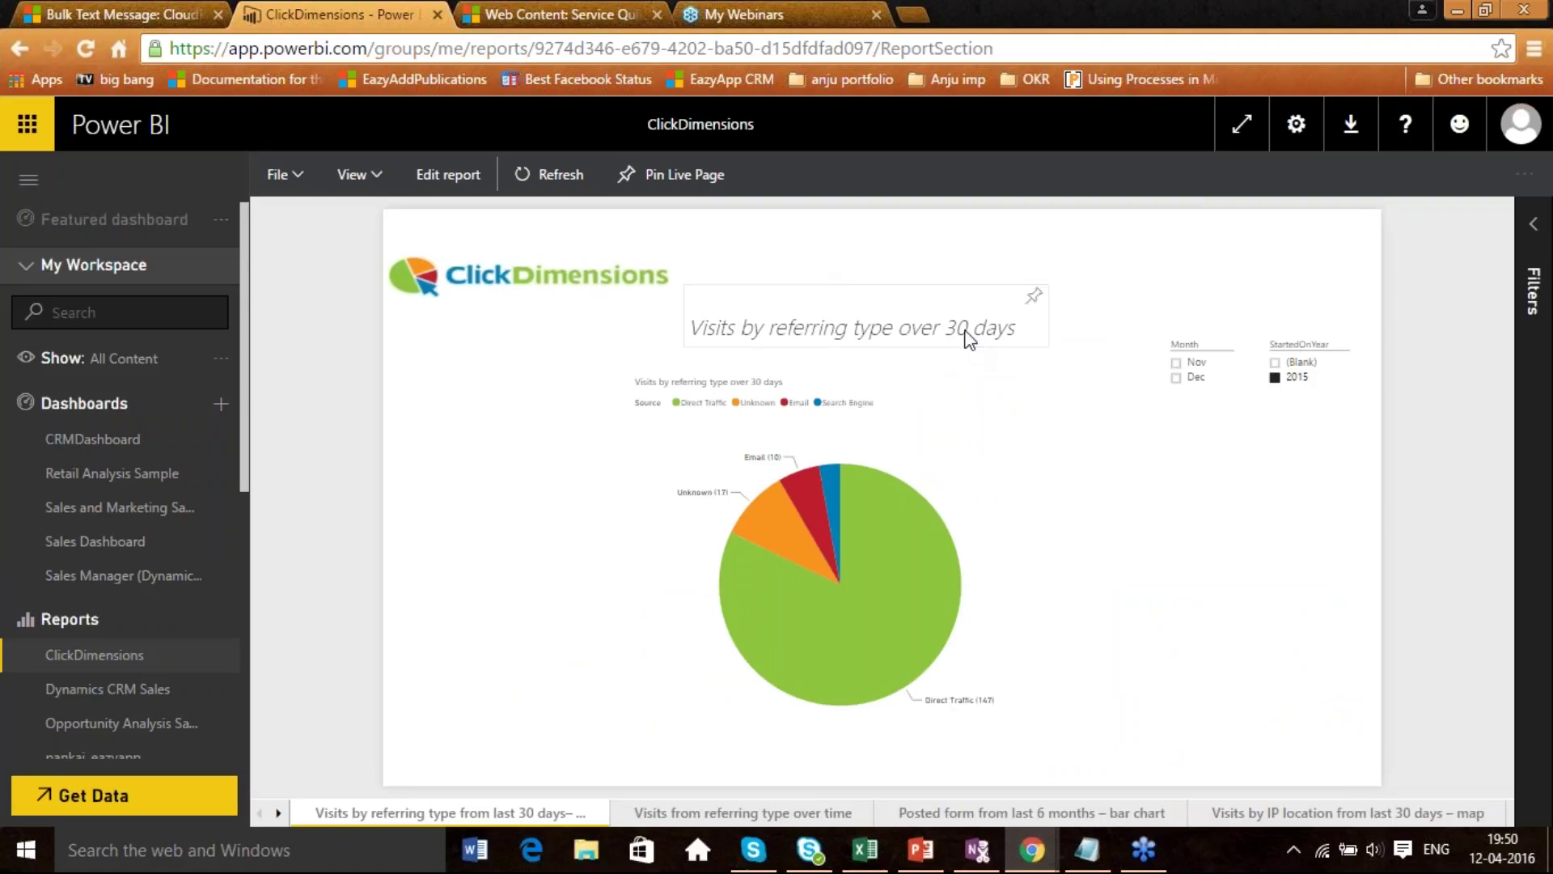
{"action": "mouse_move", "coordinate": [805, 478]}
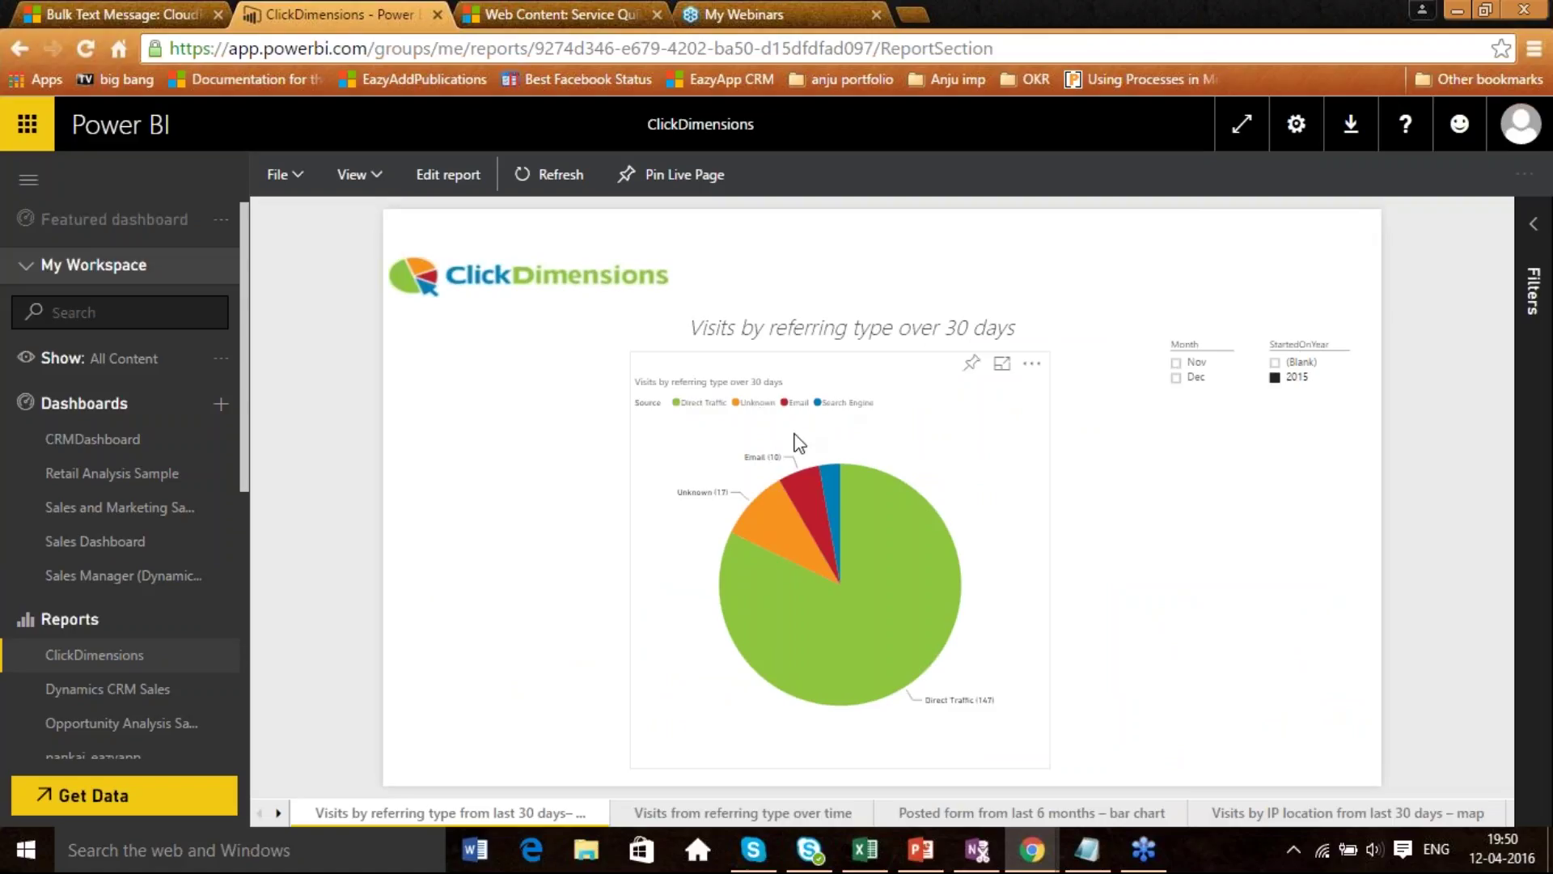
{"action": "left_click", "coordinate": [696, 809]}
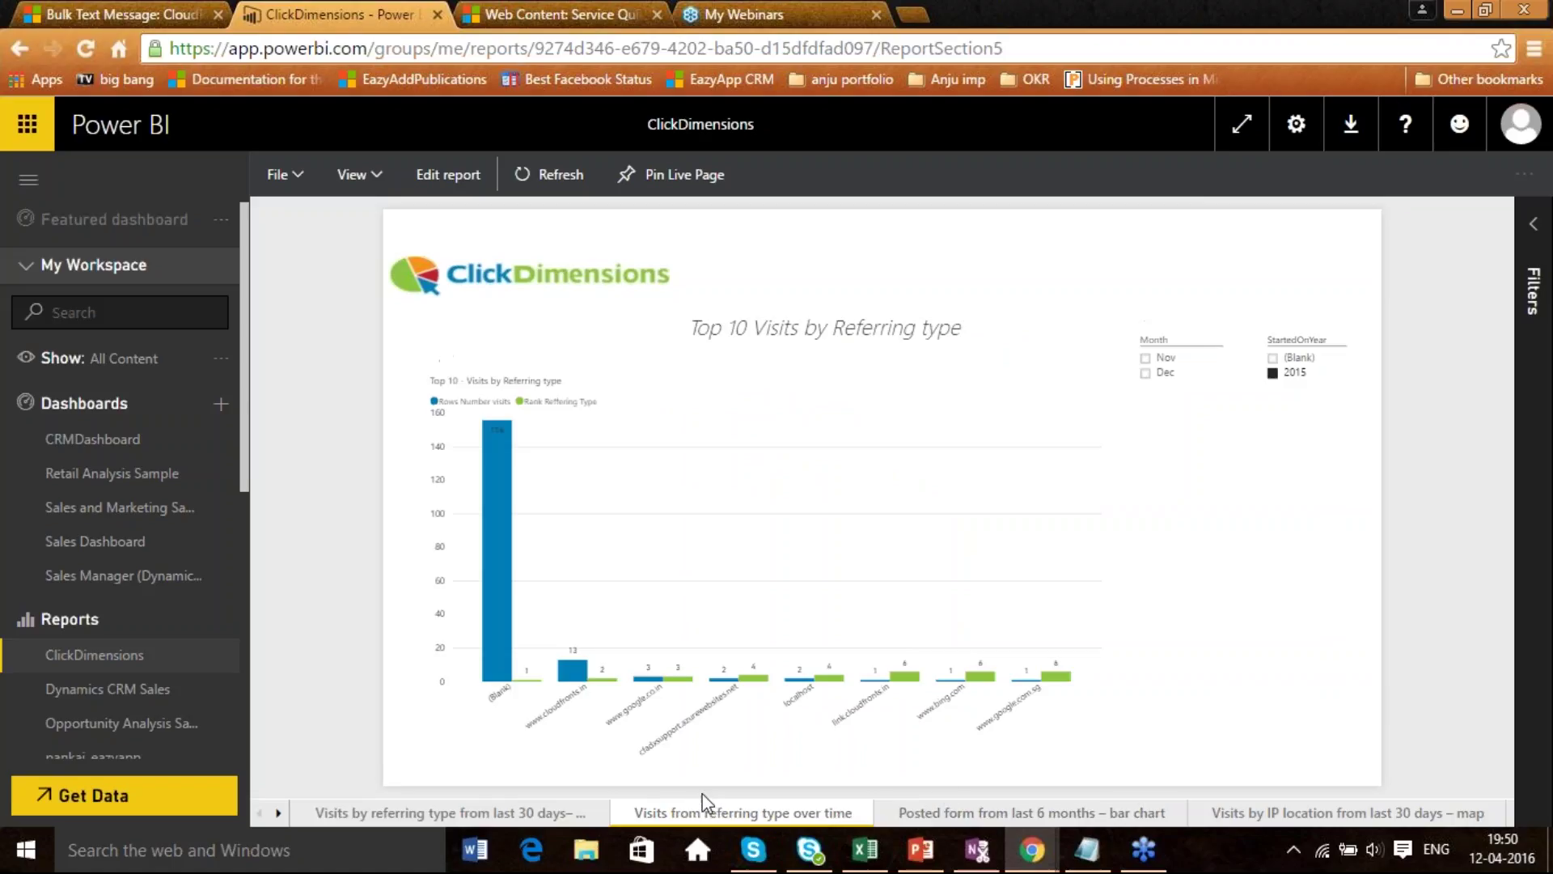
{"action": "left_click", "coordinate": [1314, 812]}
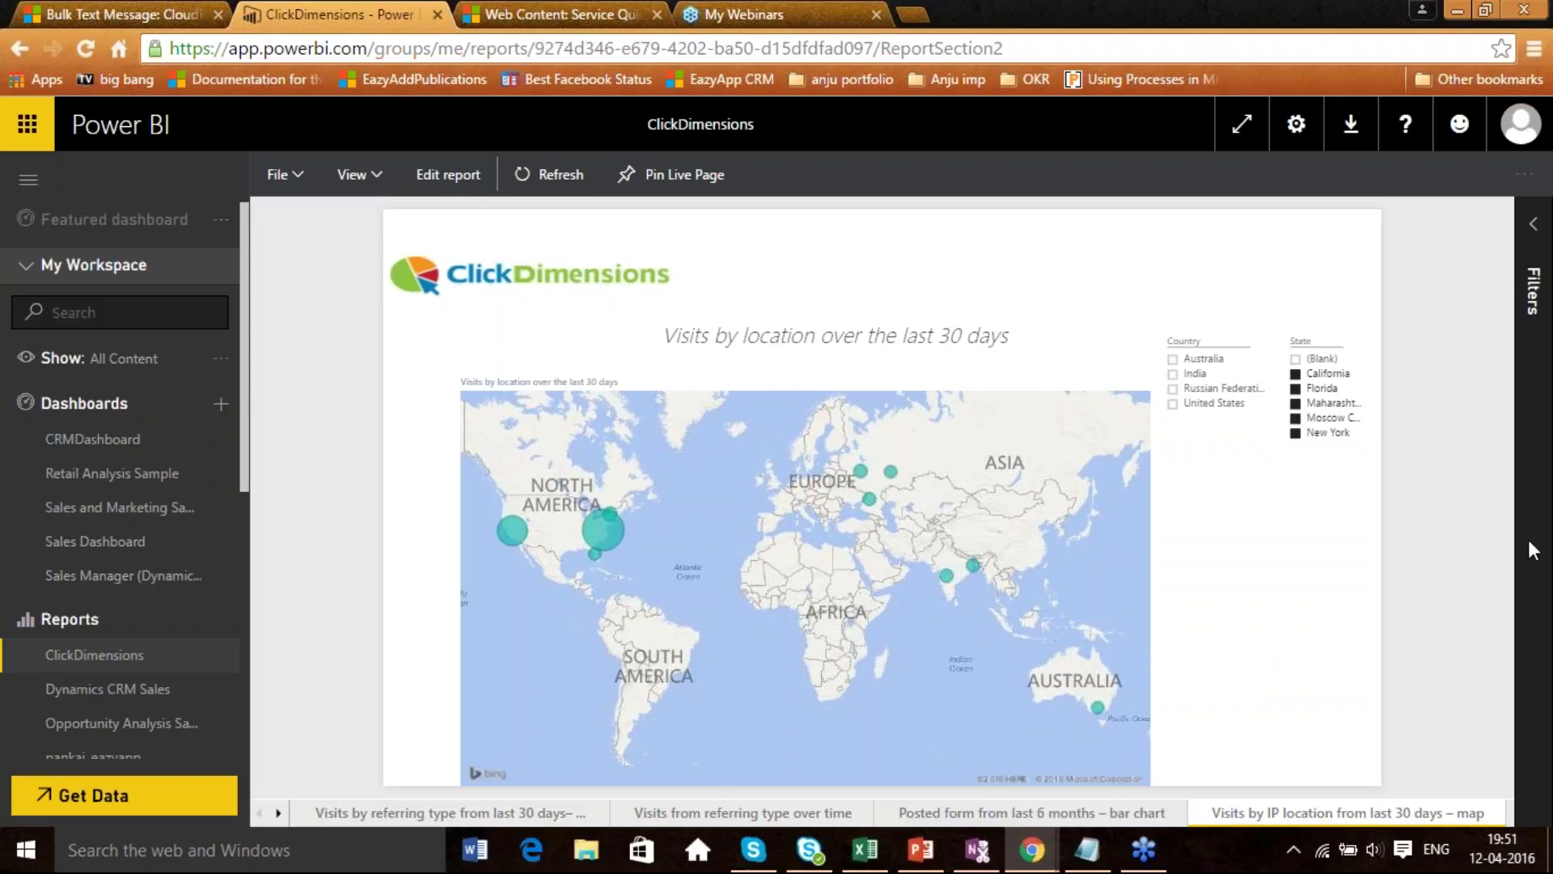
Switch to PowerPoint and start the slide show from the Contact Us slide.
{"action": "left_click", "coordinate": [921, 850]}
{"action": "left_click", "coordinate": [95, 697]}
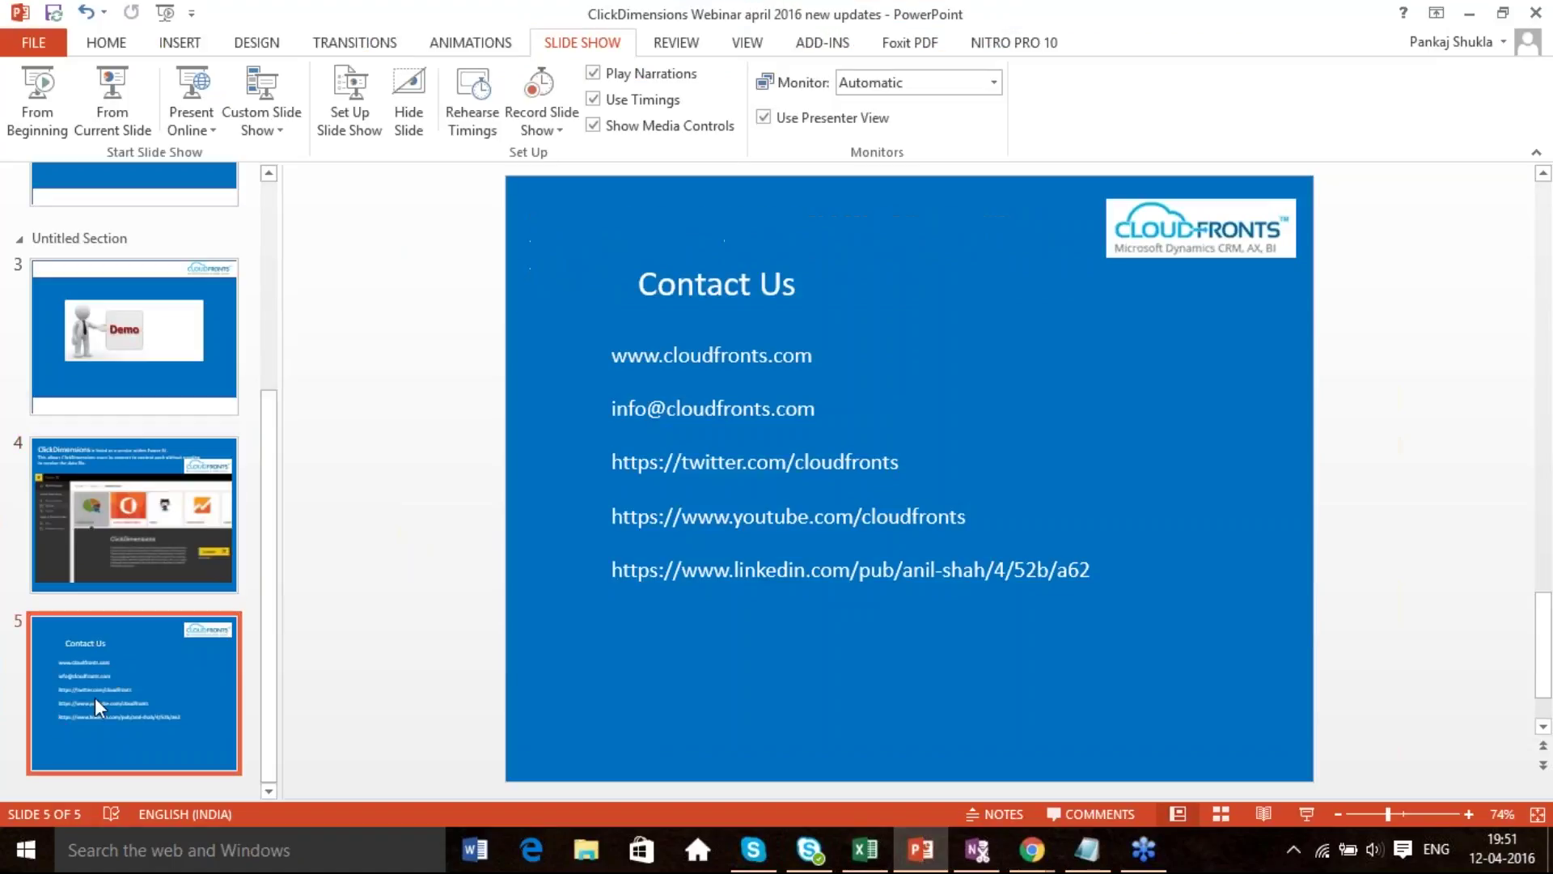
{"action": "left_click", "coordinate": [140, 73]}
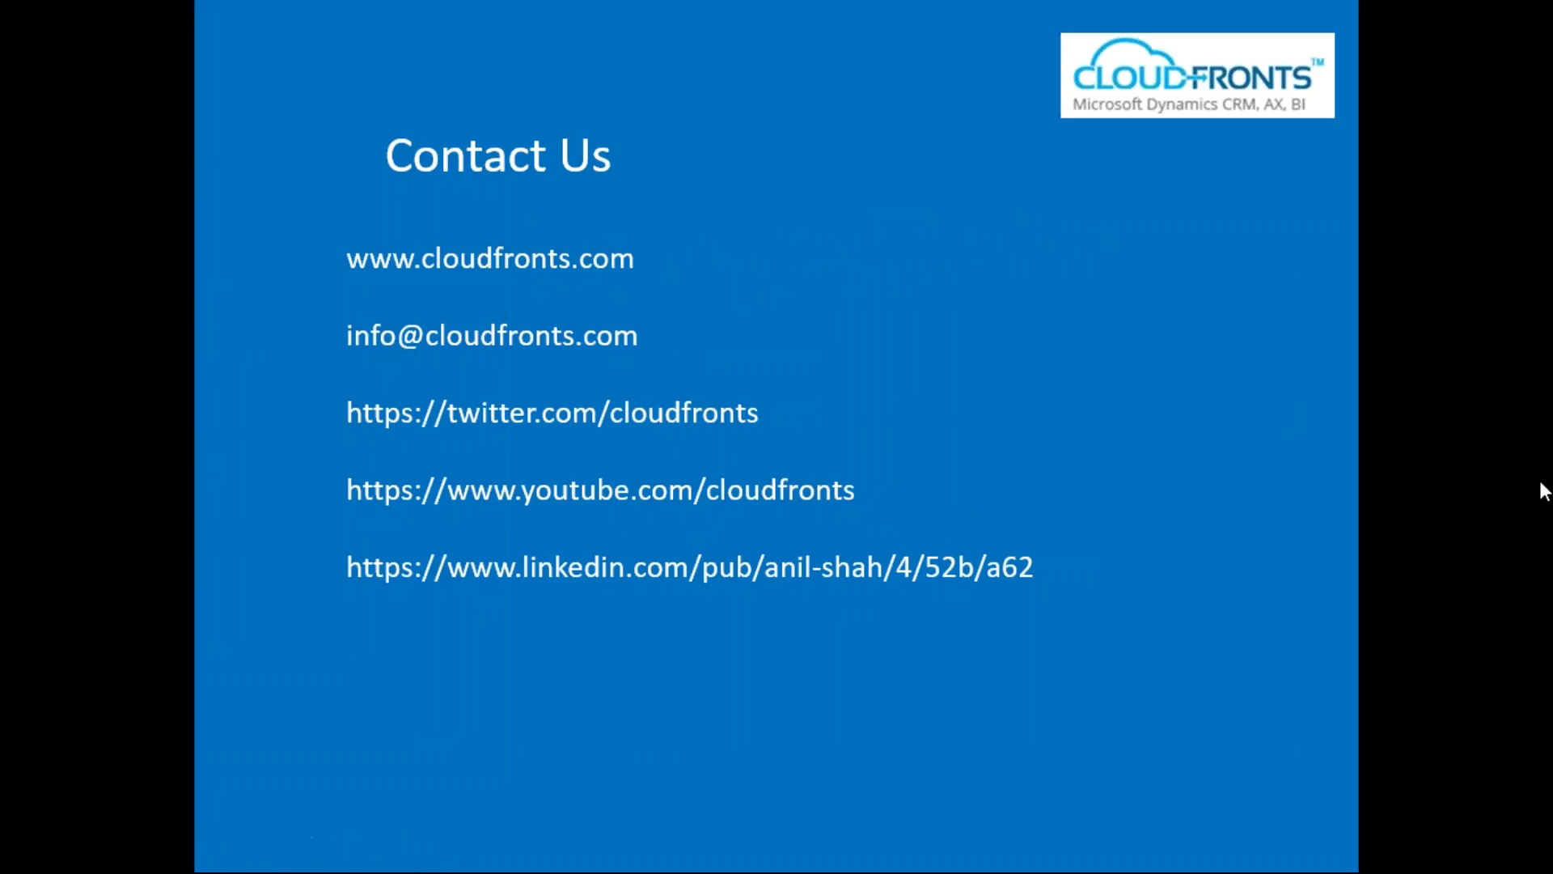